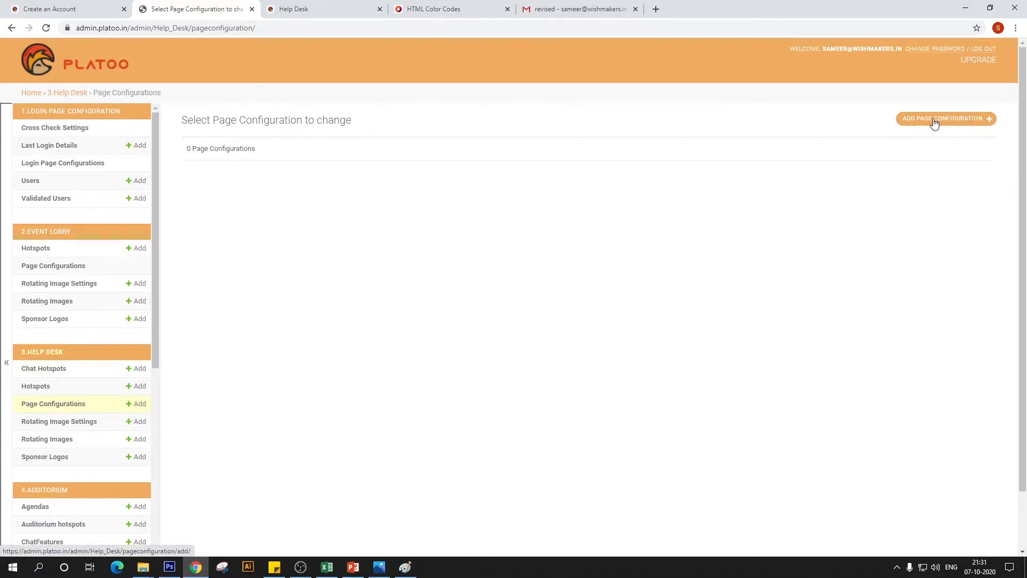
# Step: Start a new Help Desk page configuration, enable it and set its page title to Help
pyautogui.click(933, 122)
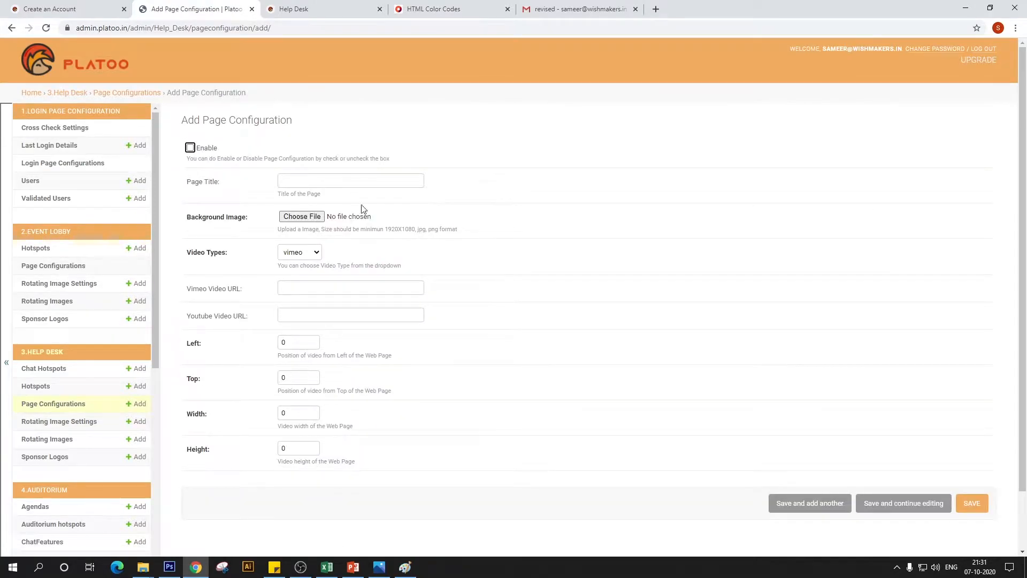
pyautogui.click(190, 148)
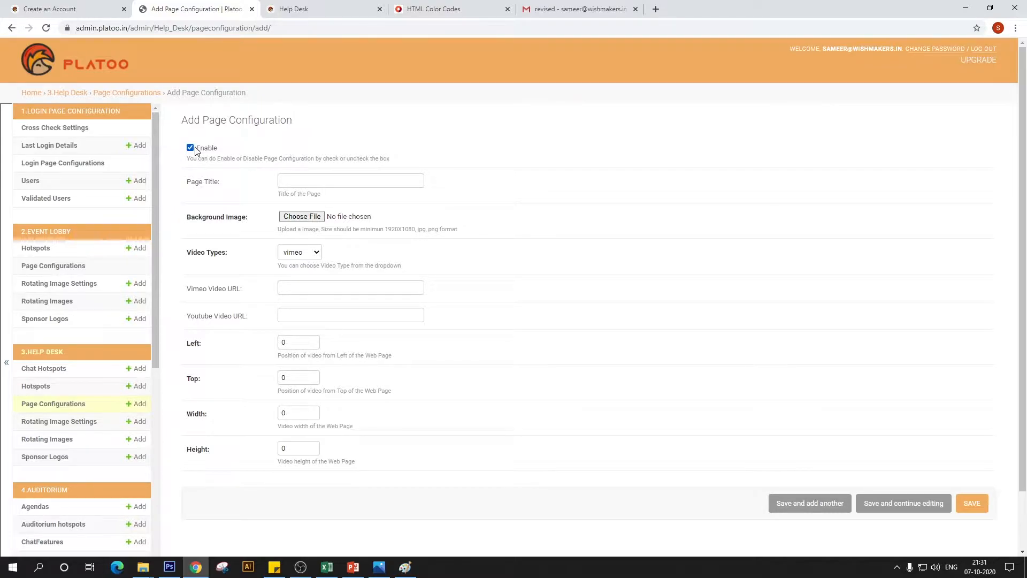
pyautogui.click(372, 188)
# Step: Choose Help Desk_Raw.png from the Working Files_Help Desk folder as the page's background image
pyautogui.click(321, 229)
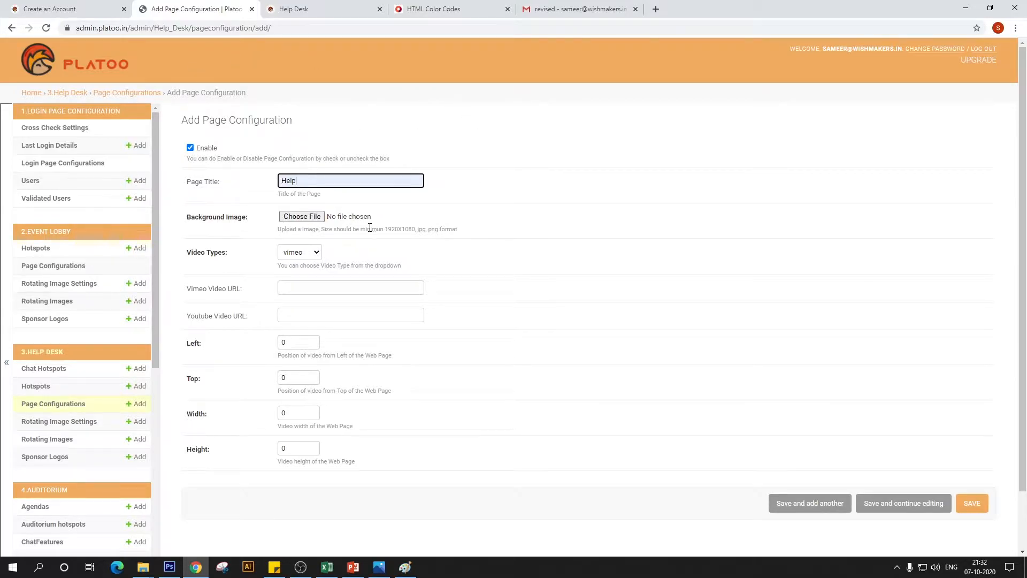
pyautogui.click(315, 221)
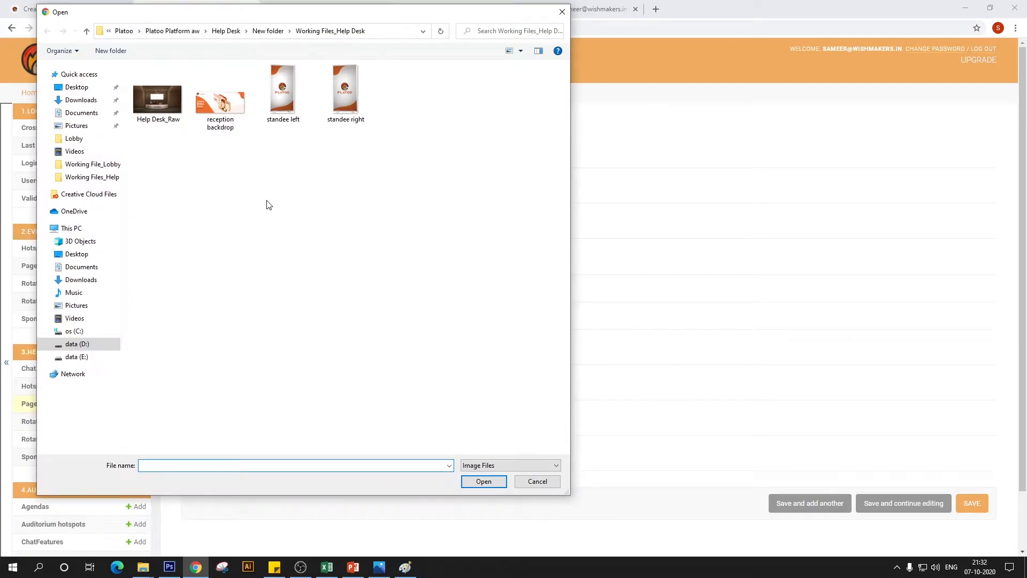
pyautogui.click(170, 113)
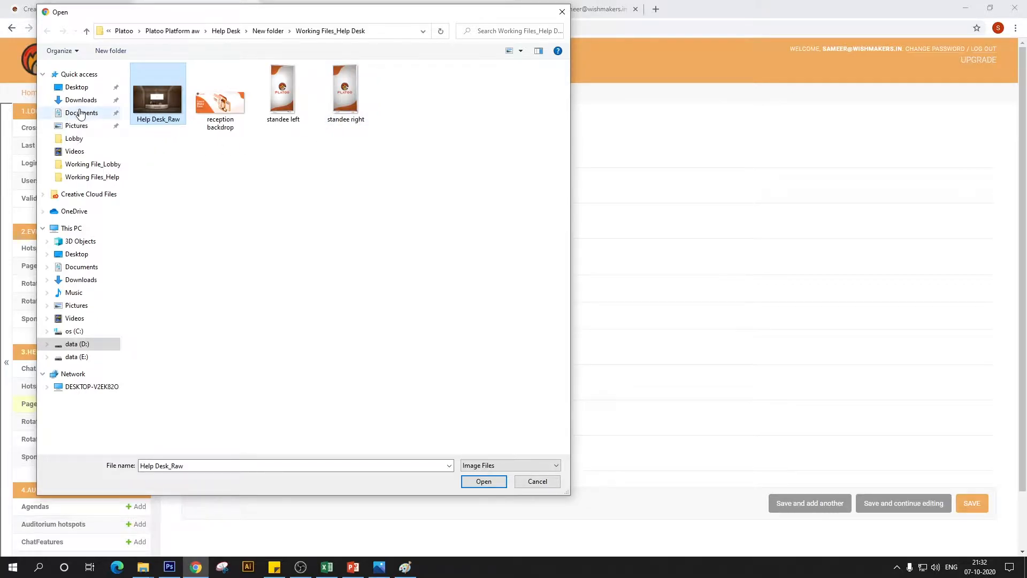
pyautogui.click(484, 481)
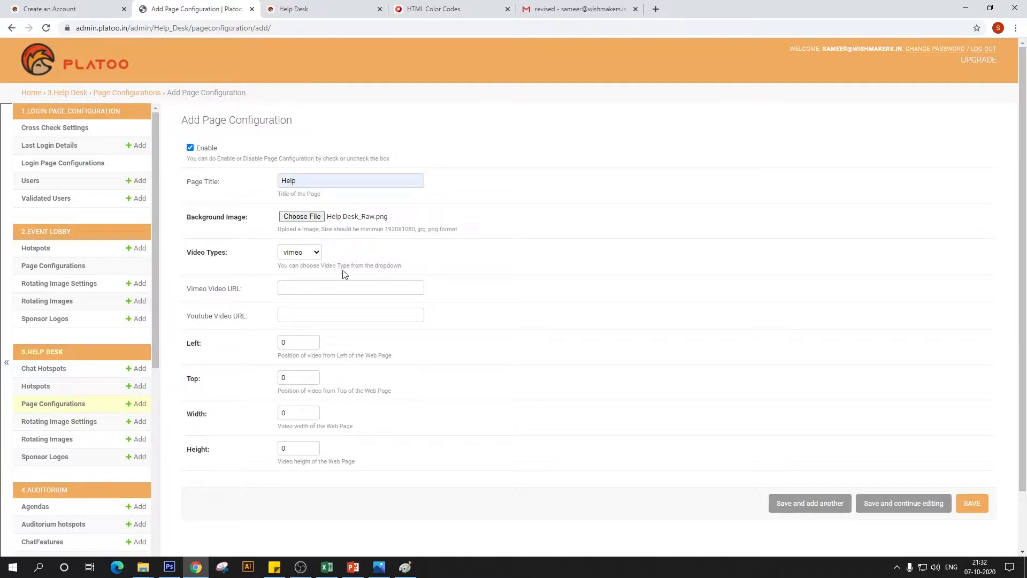
# Step: Set the page configuration's video type to youtube and place the cursor in the Youtube Video URL field
pyautogui.click(320, 255)
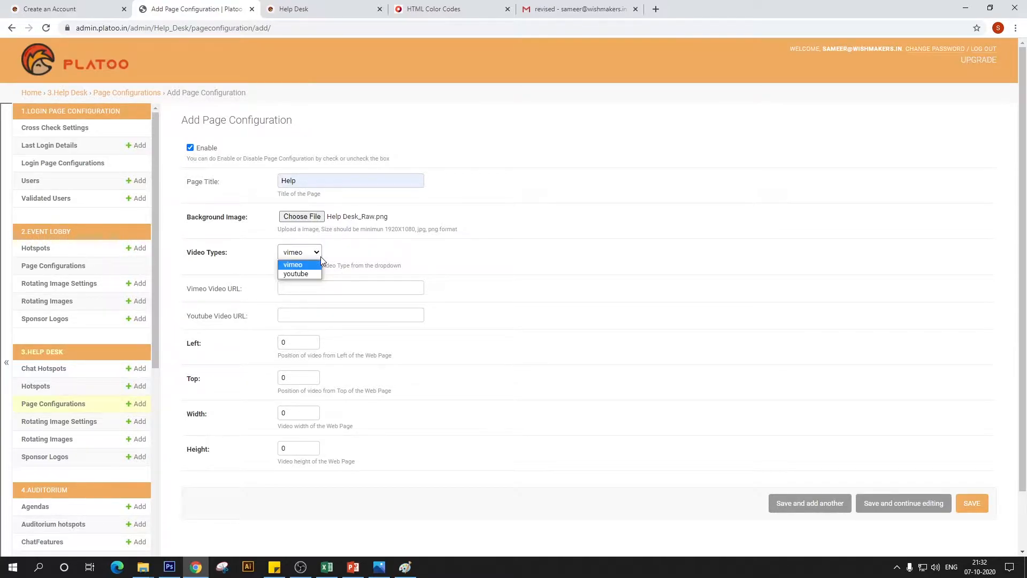
pyautogui.click(320, 256)
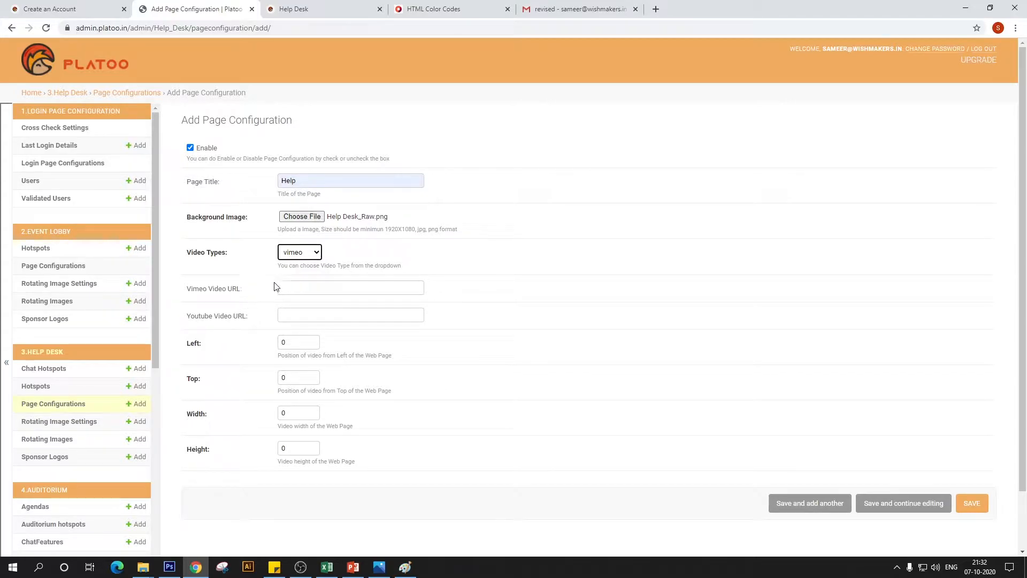
pyautogui.click(316, 255)
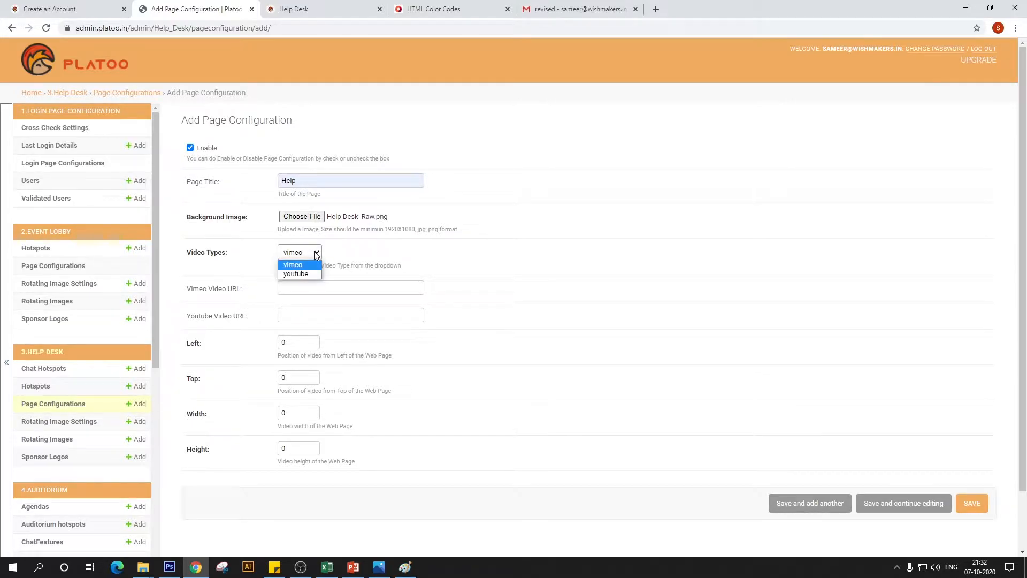
pyautogui.click(305, 274)
pyautogui.click(304, 253)
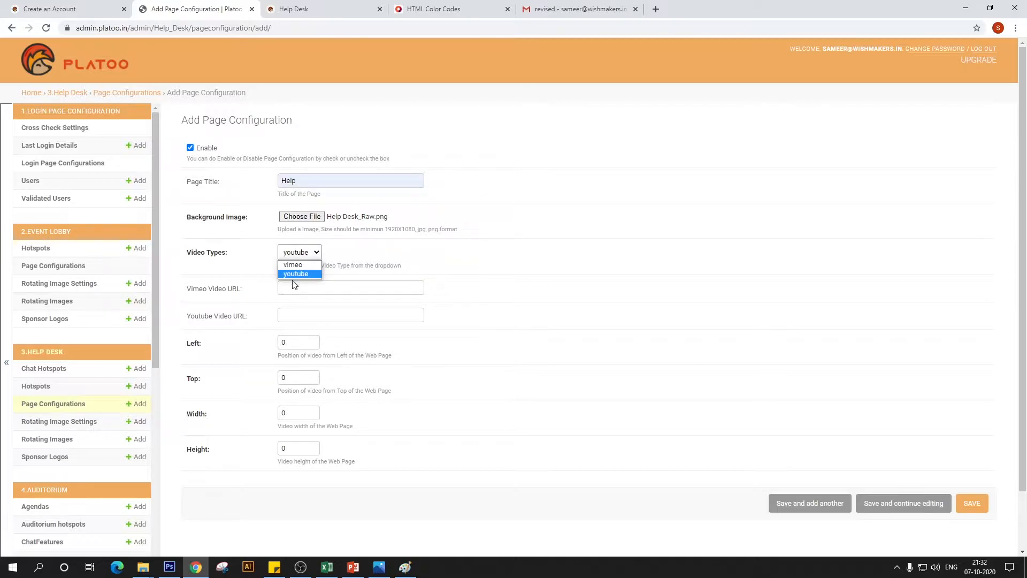
pyautogui.click(293, 264)
pyautogui.click(318, 256)
pyautogui.click(306, 264)
pyautogui.click(308, 256)
pyautogui.click(303, 275)
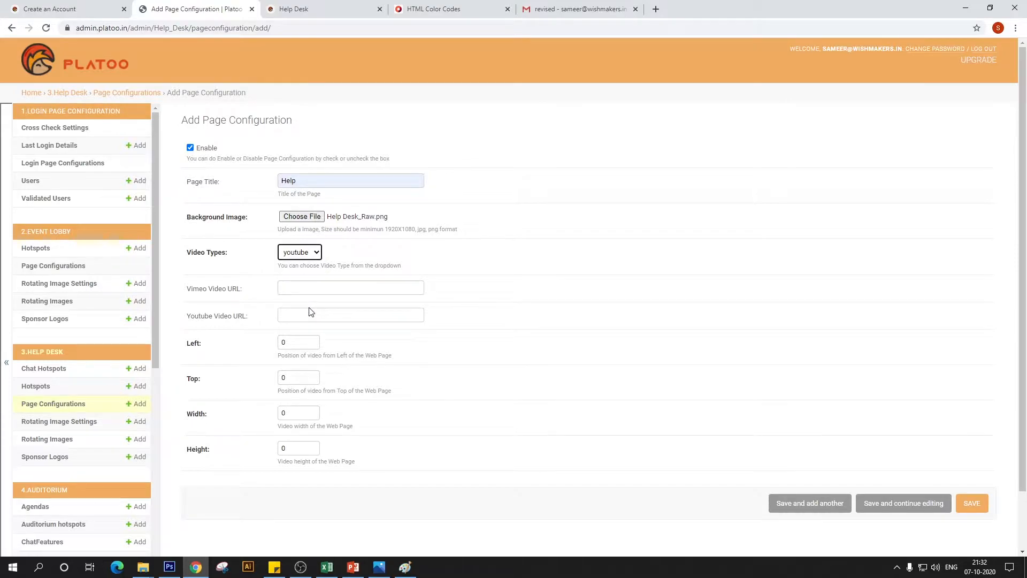
pyautogui.click(292, 314)
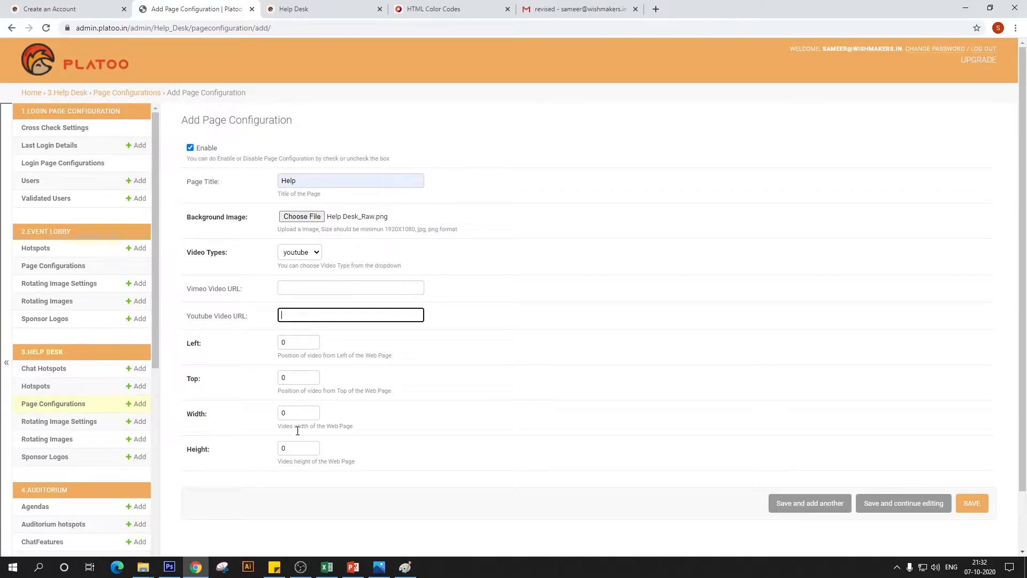
# Step: Switch to Paint and measure the white panel above the help desk in Help Desk_Raw, viewing the image at 50%
pyautogui.click(405, 567)
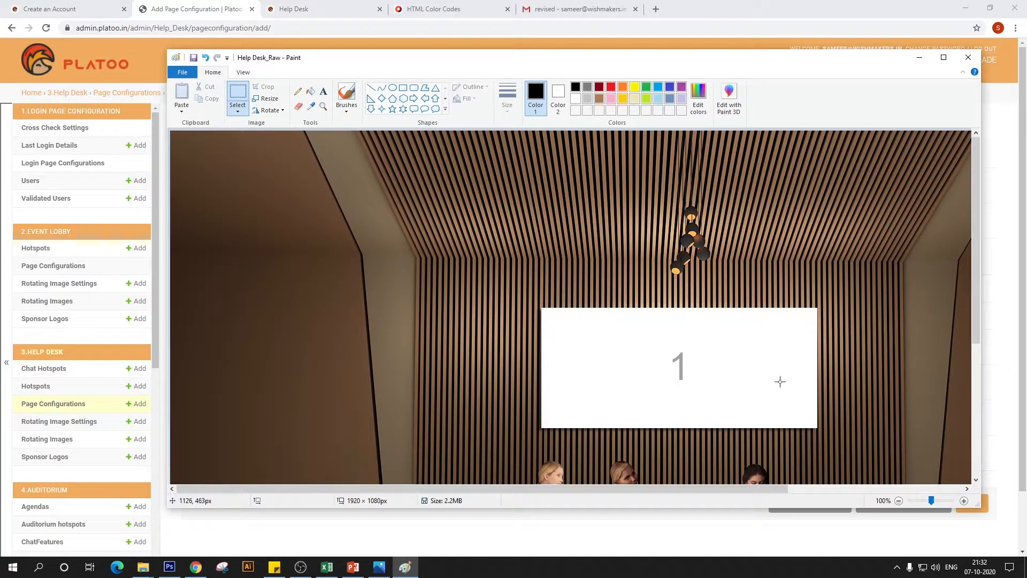
pyautogui.click(923, 503)
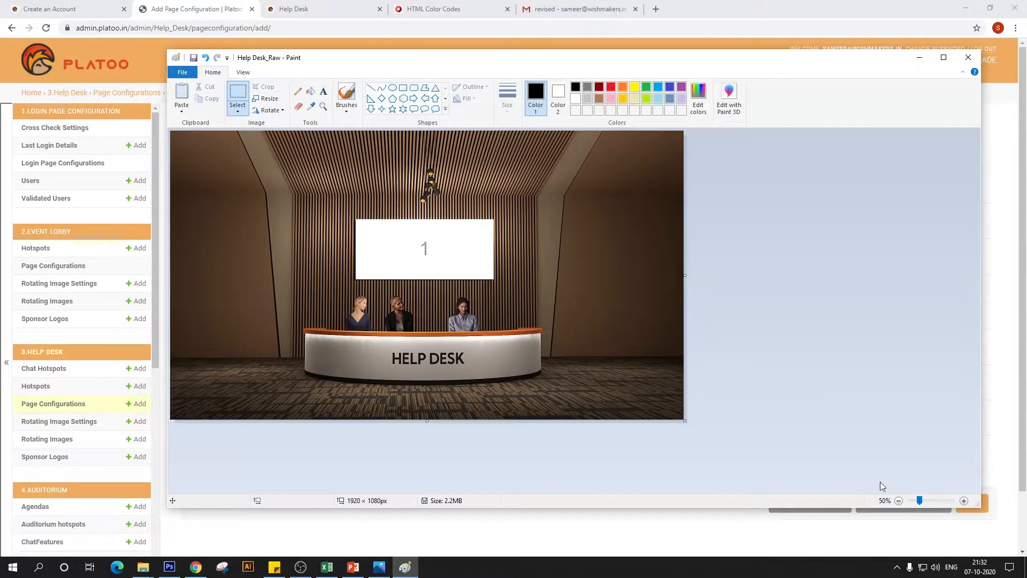
pyautogui.moveTo(354, 218)
pyautogui.mouseDown()
pyautogui.moveTo(466, 271)
pyautogui.moveTo(366, 229)
pyautogui.mouseUp()
pyautogui.press('Escape')
pyautogui.moveTo(355, 219); pyautogui.dragTo(494, 279)
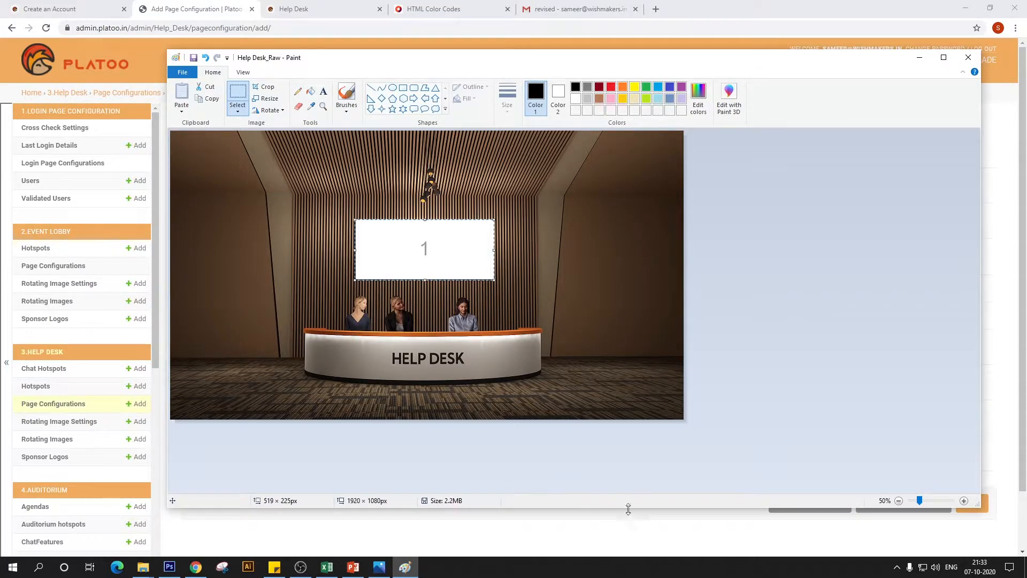
# Step: Switch back to Chrome and save the Help page configuration
pyautogui.click(196, 567)
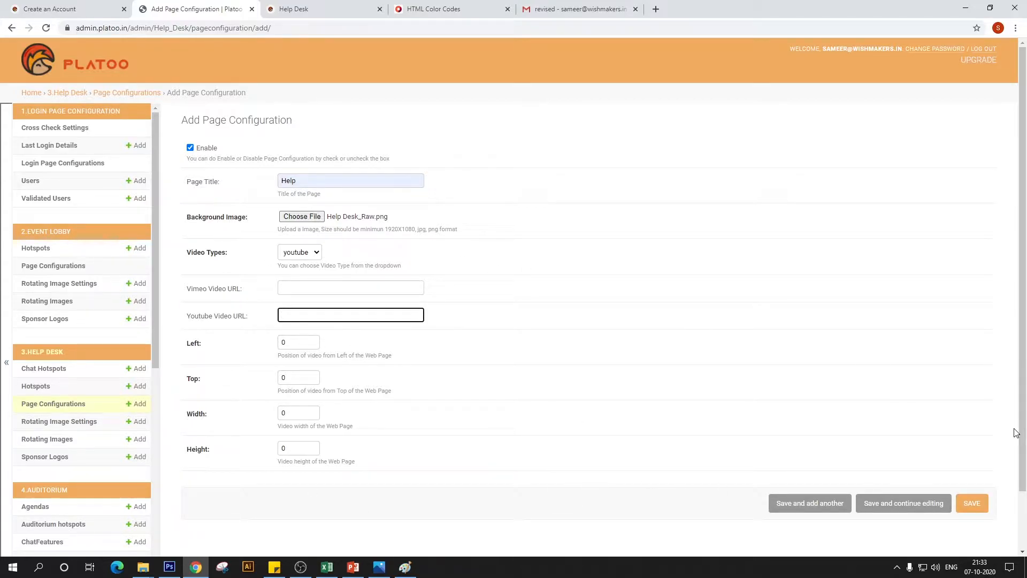
pyautogui.click(971, 503)
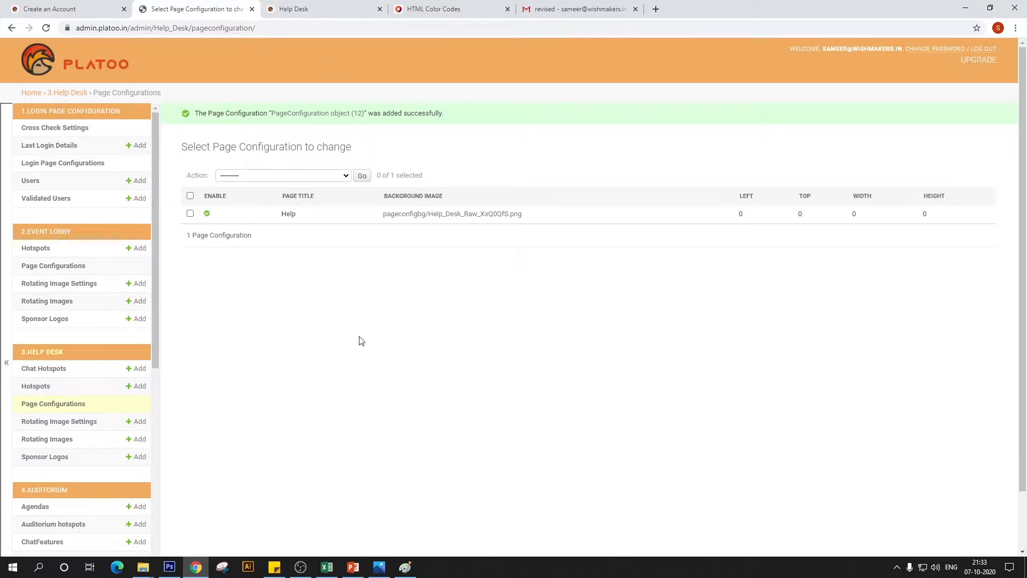
# Step: Start a new Help Desk sponsor logo, enable it and set its tooltip text to Slot 1
pyautogui.click(45, 460)
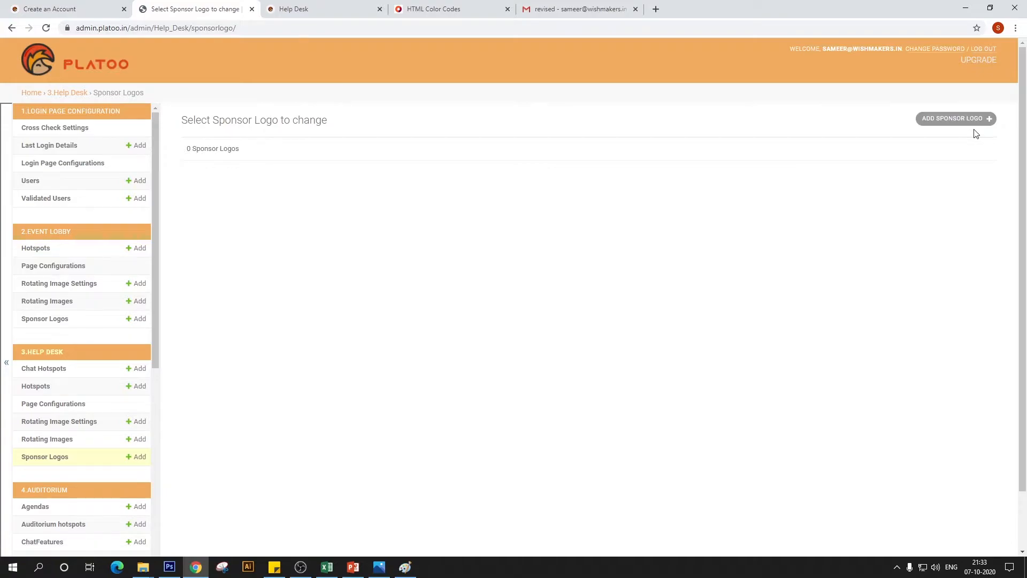
pyautogui.click(959, 121)
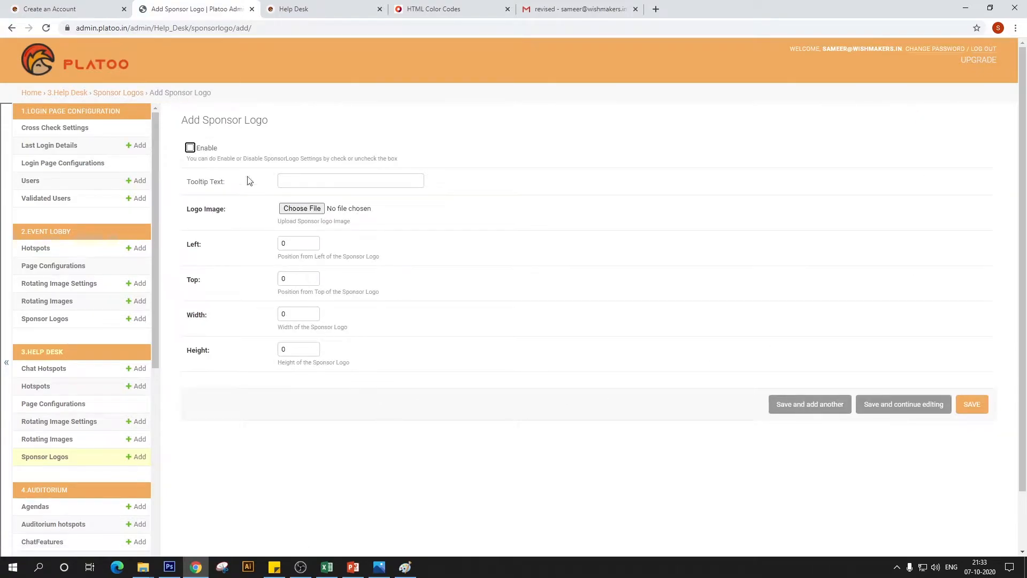
pyautogui.click(192, 149)
pyautogui.click(312, 180)
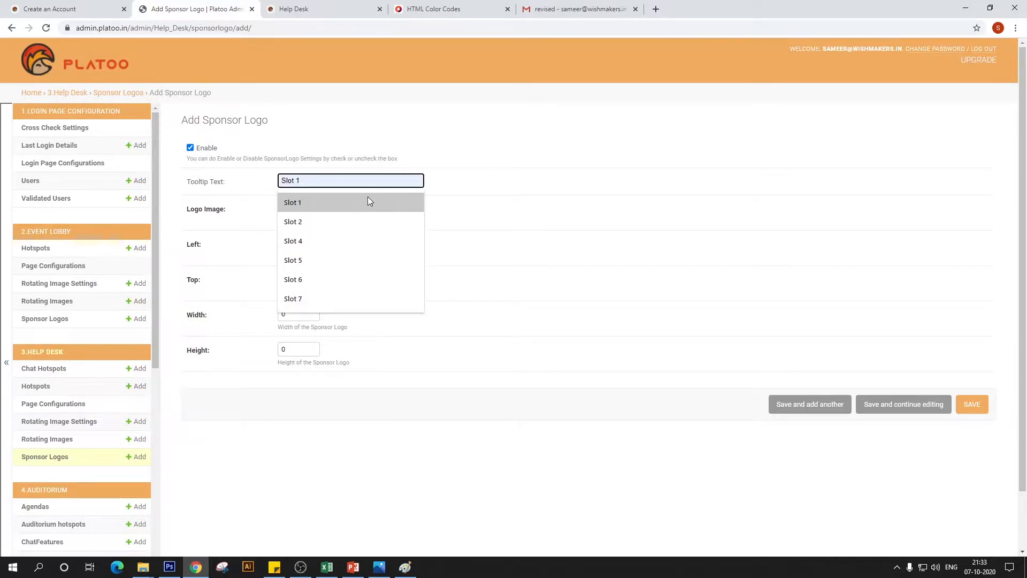
pyautogui.click(368, 201)
# Step: Choose reception backdrop.png as the sponsor logo's image
pyautogui.click(316, 213)
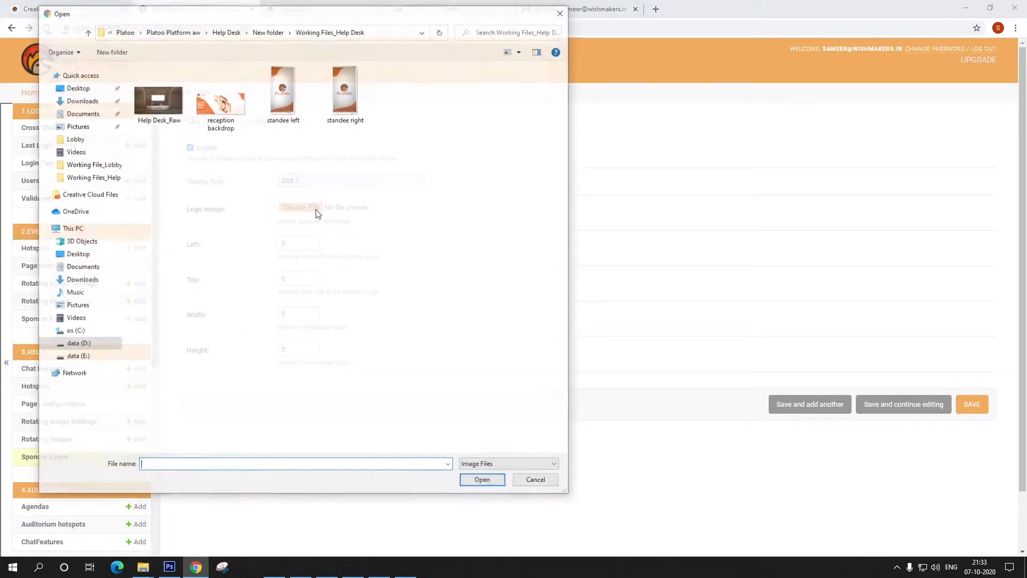
pyautogui.click(220, 99)
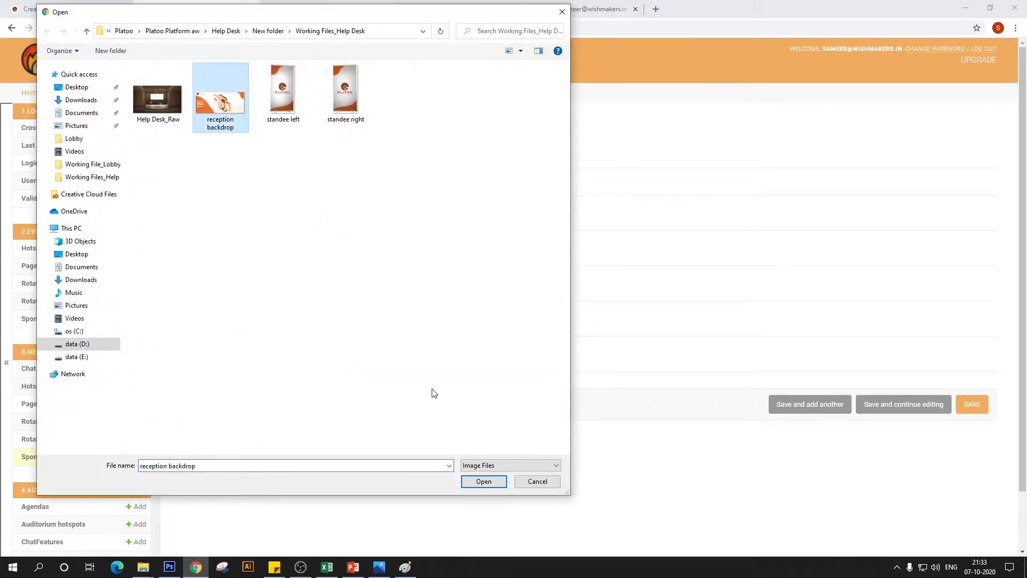
pyautogui.click(483, 482)
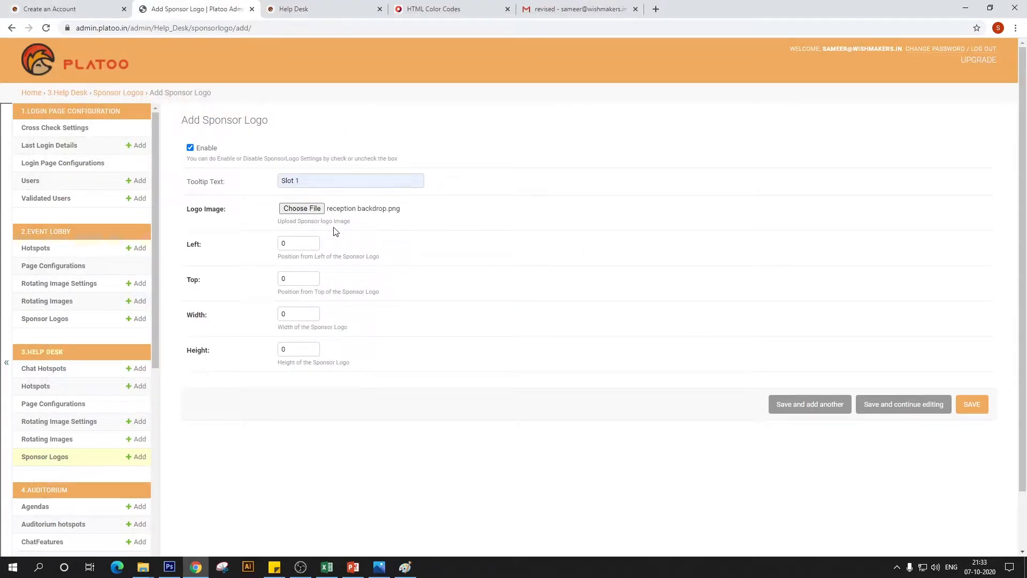
# Step: Consult slot 1 on the Help desk slide in PowerPoint and set the sponsor logo's left position to 700 and top to 338
pyautogui.click(405, 568)
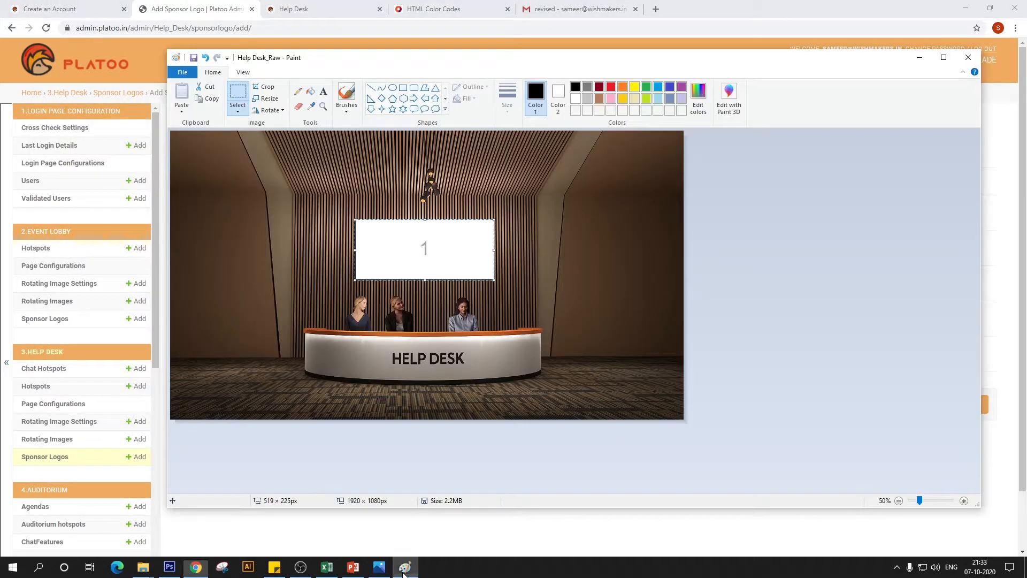
pyautogui.click(405, 568)
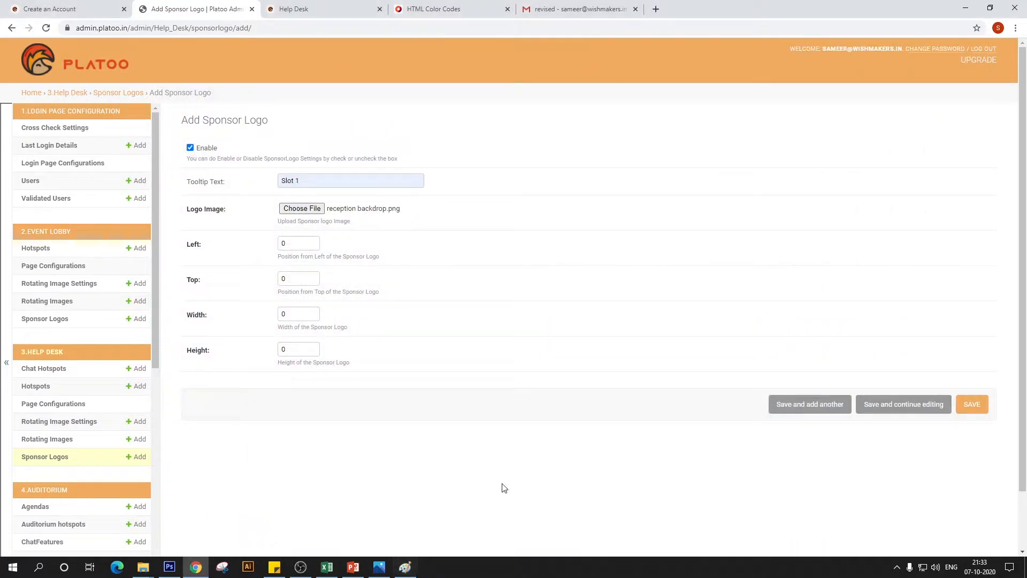
pyautogui.doubleClick(286, 244)
pyautogui.click(353, 567)
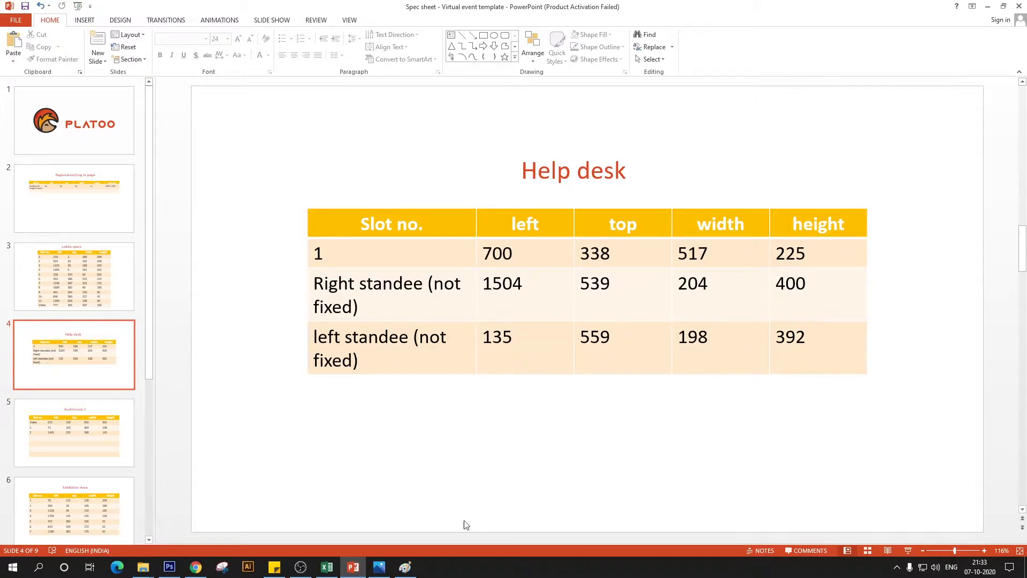
pyautogui.moveTo(349, 571)
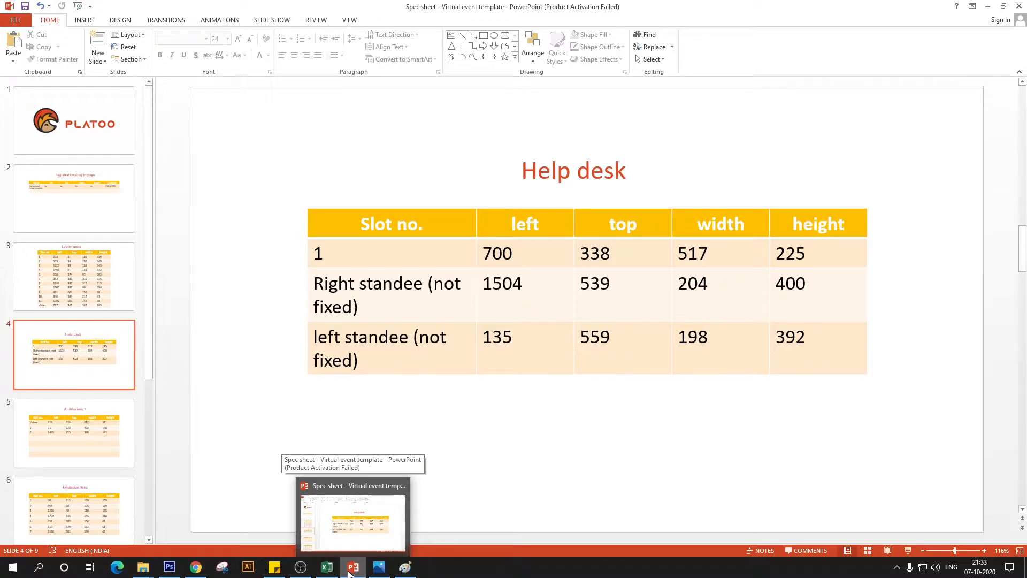
pyautogui.click(349, 568)
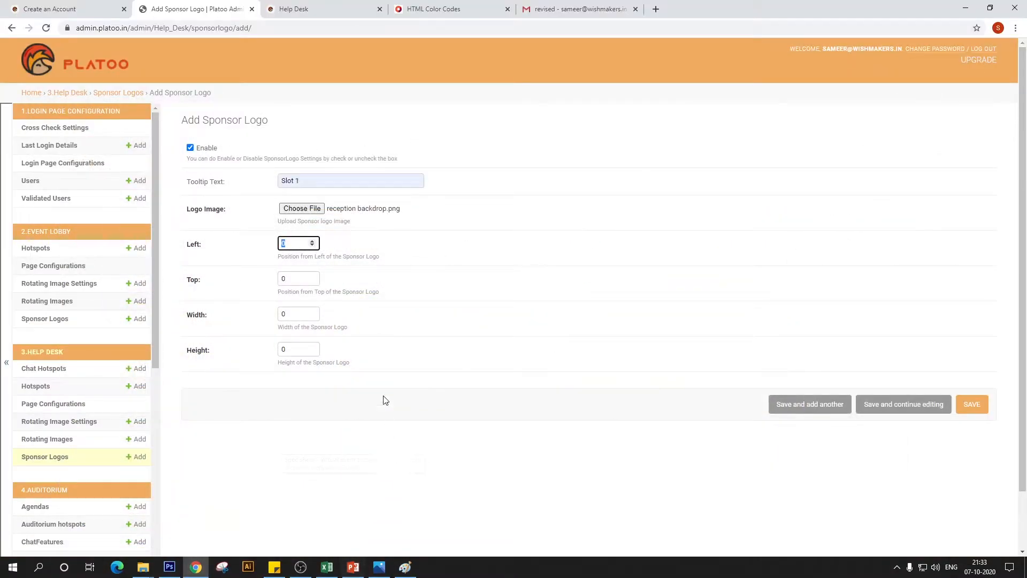
pyautogui.write('700')
pyautogui.press('Tab')
pyautogui.write('338')
pyautogui.press('Tab')
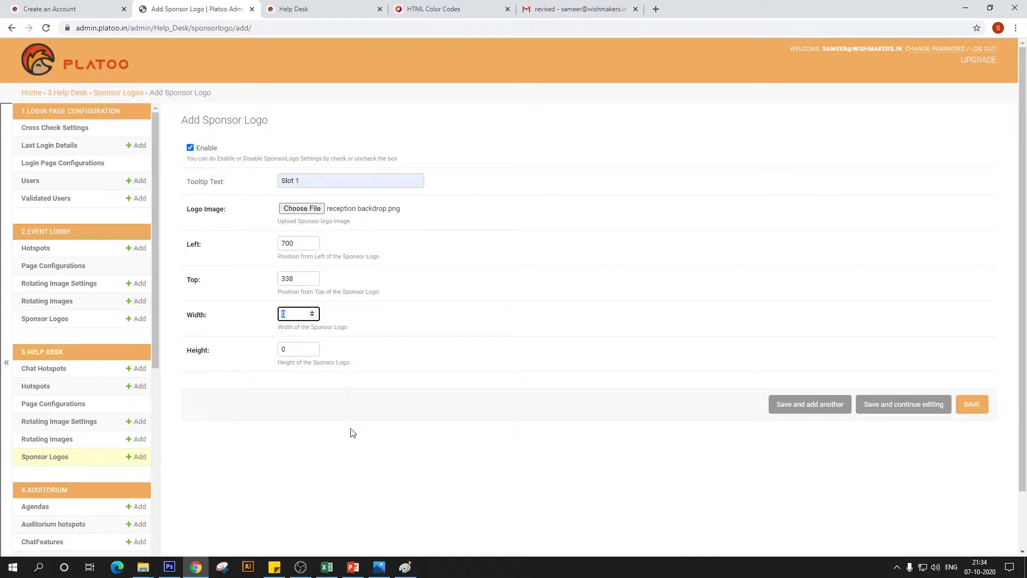
# Step: Recheck slot 1 in the PowerPoint spec sheet, set the sponsor logo's width to 517 and height to 228, and save it
pyautogui.click(353, 567)
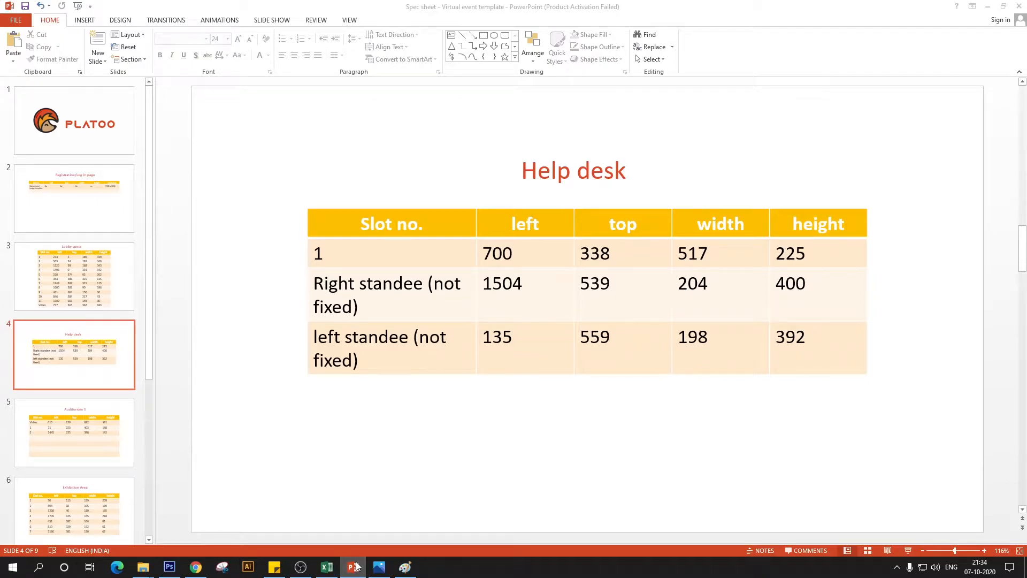
pyautogui.click(355, 566)
pyautogui.write('517')
pyautogui.press('Tab')
pyautogui.write('228')
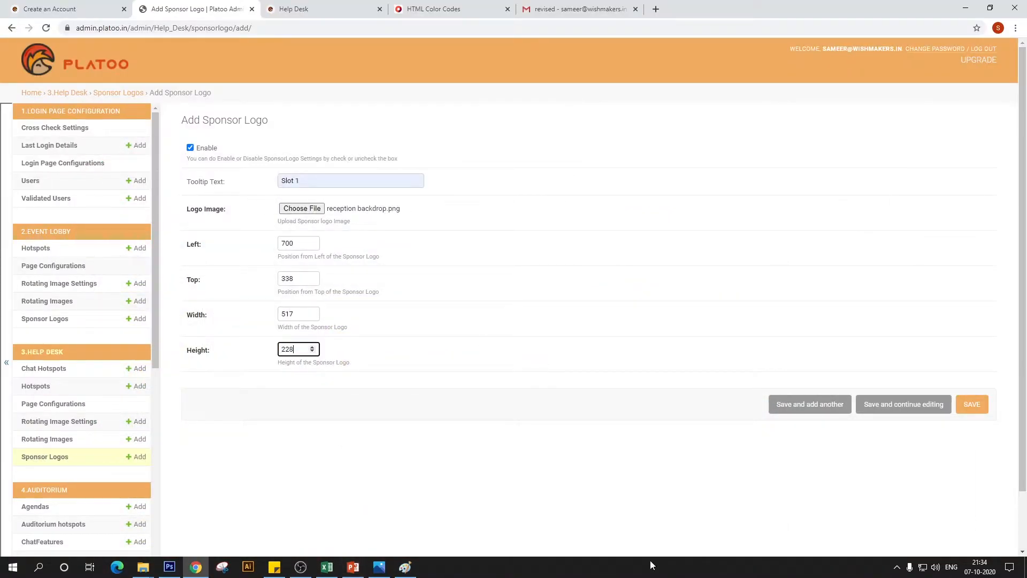
pyautogui.click(972, 405)
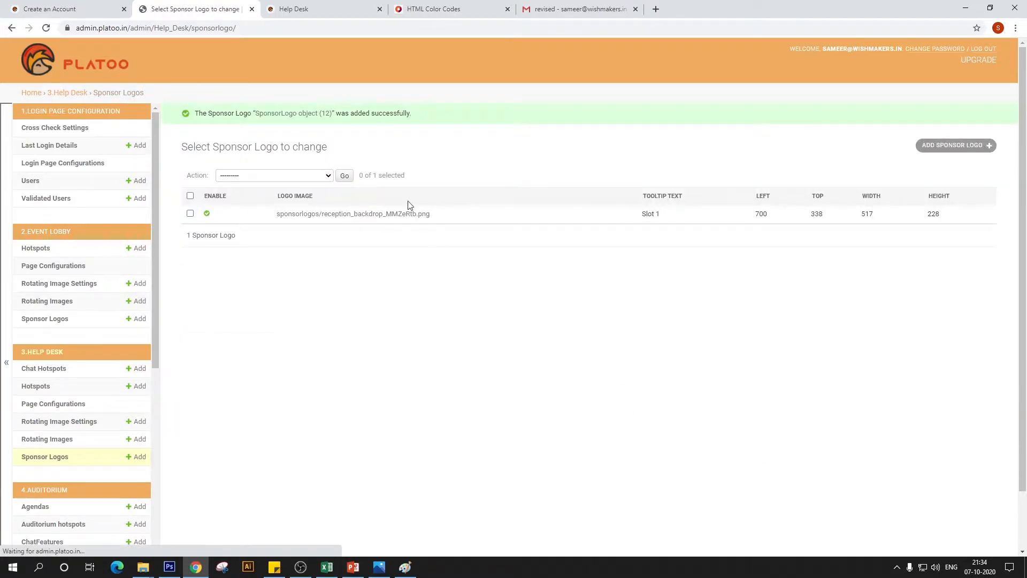
# Step: Reload the published help desk page to check how the backdrop logo sits on the panel
pyautogui.click(296, 6)
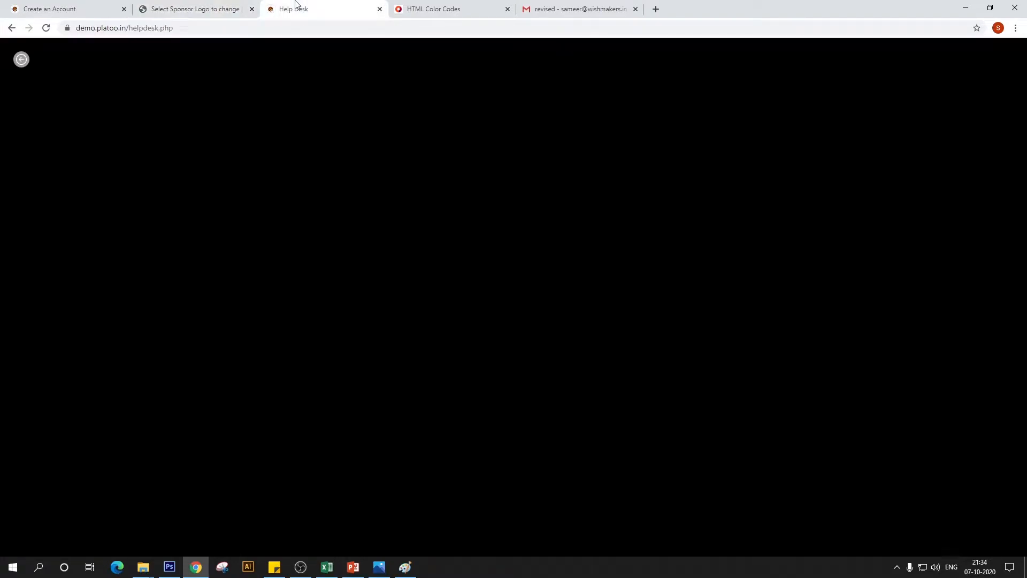
pyautogui.click(46, 28)
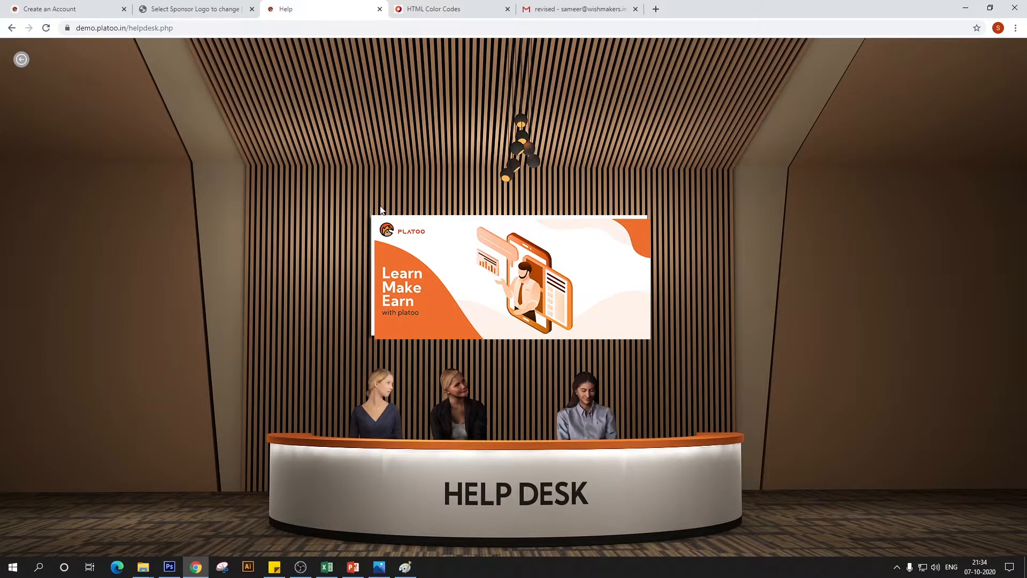
# Step: Switch to Paint and check the pixel position of the white panel's upper-left corner in the Help Desk_Raw image
pyautogui.click(405, 567)
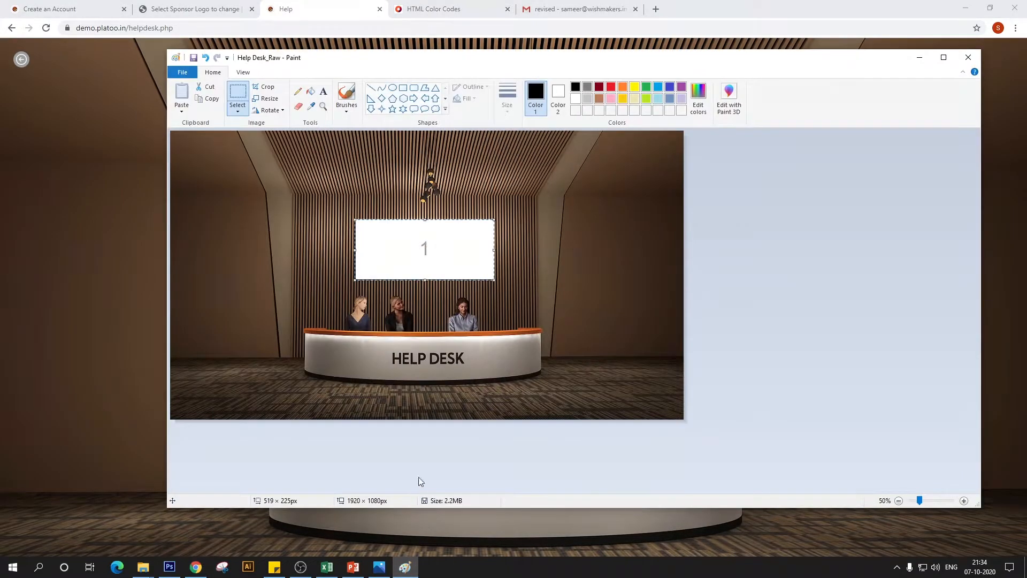
pyautogui.press('Escape')
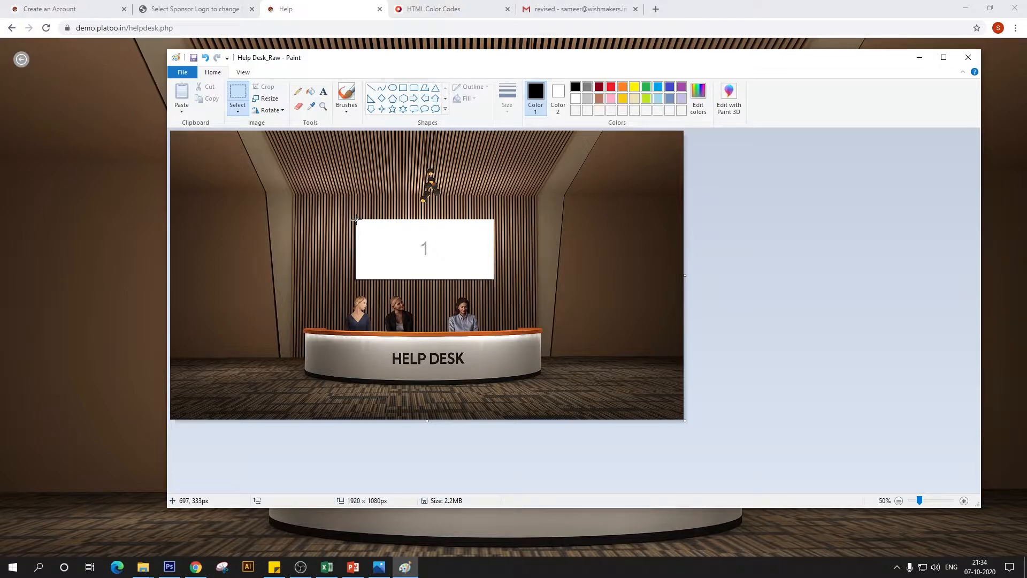
pyautogui.click(196, 567)
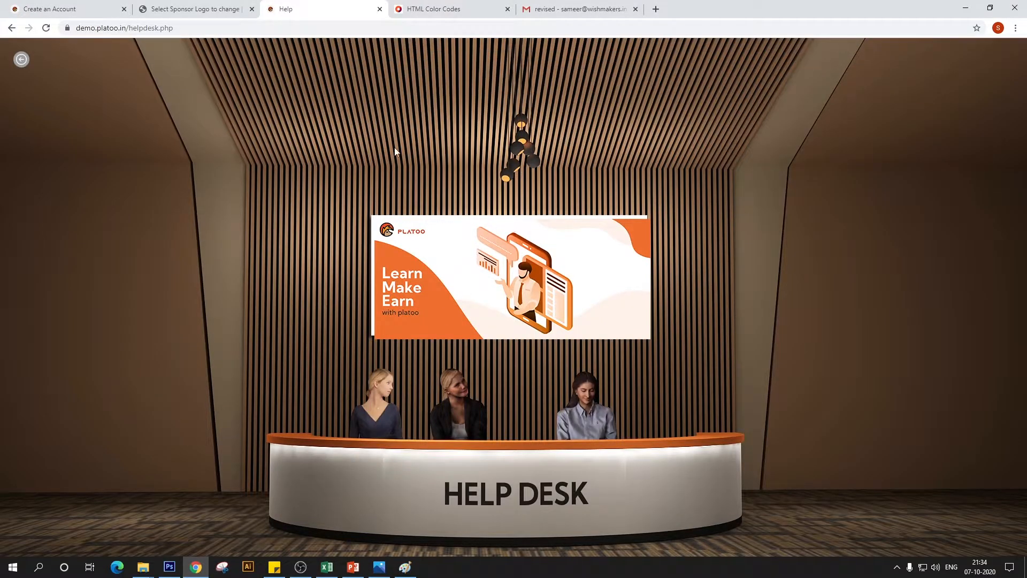
# Step: Set the Slot 1 sponsor logo's left position to 697 and top to 333, save it, and check the published help desk page
pyautogui.click(195, 9)
pyautogui.click(208, 214)
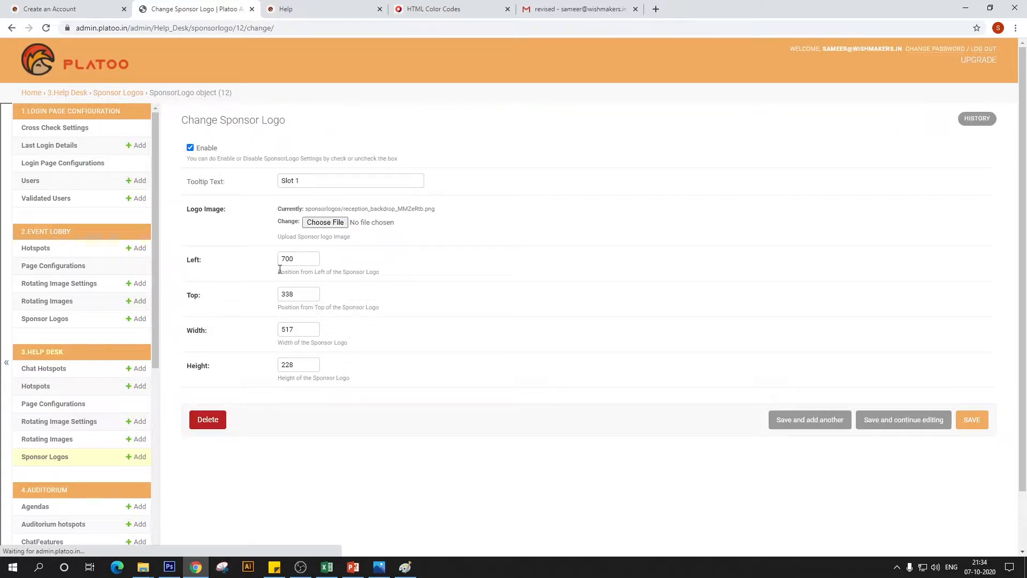
pyautogui.moveTo(298, 260); pyautogui.dragTo(278, 273)
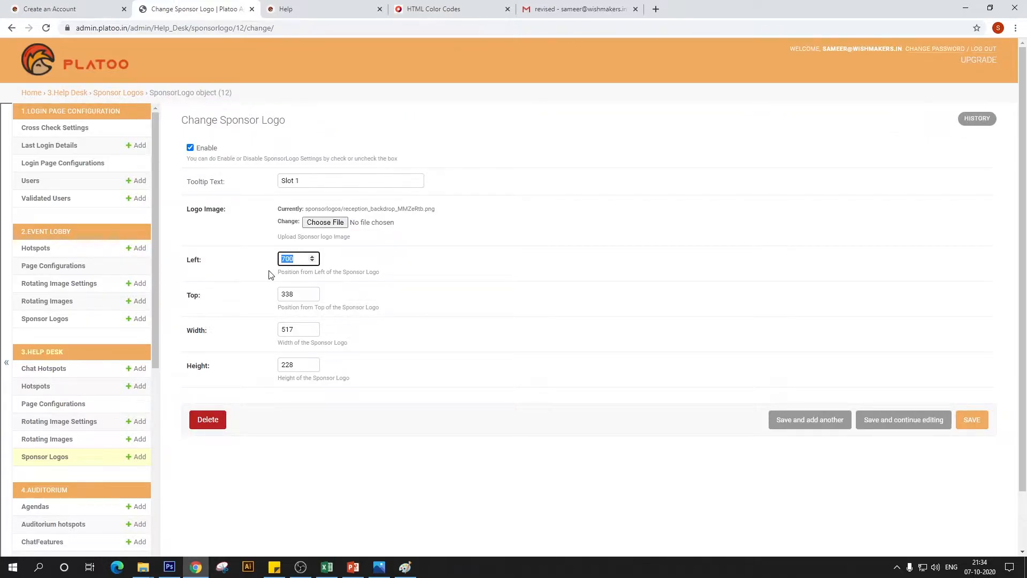
pyautogui.write('697')
pyautogui.press('Tab')
pyautogui.write('333')
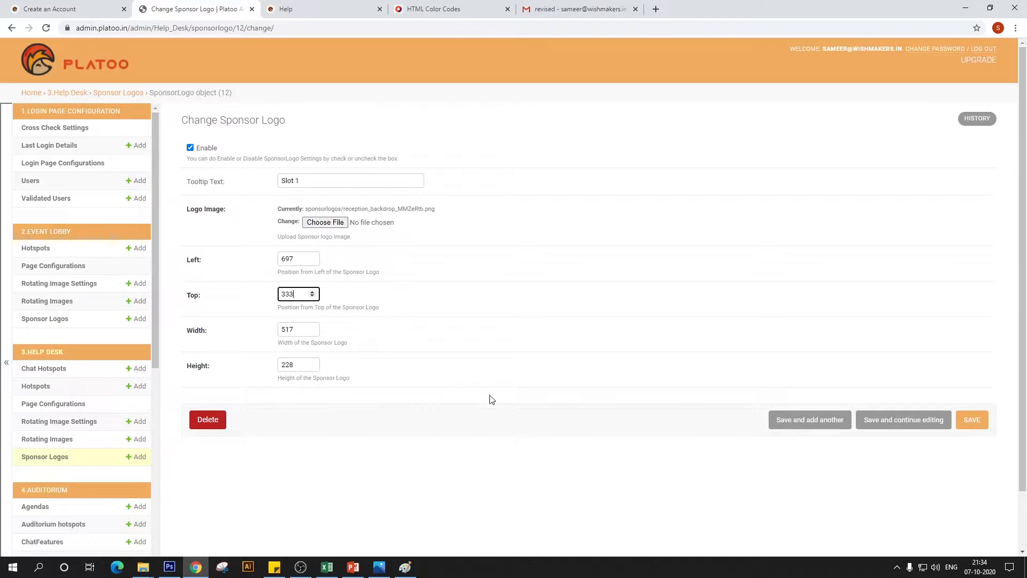
pyautogui.click(972, 420)
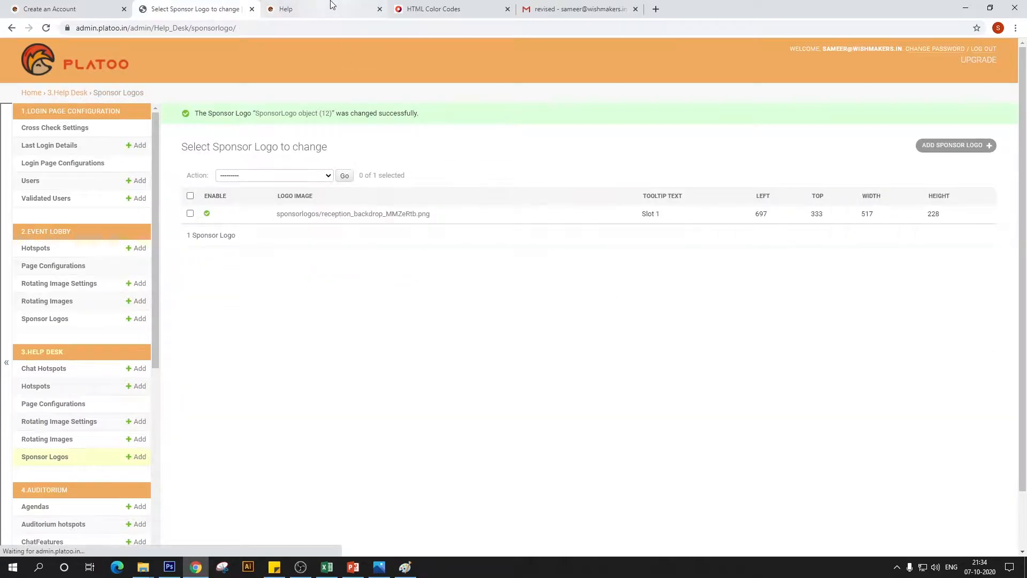
pyautogui.click(331, 4)
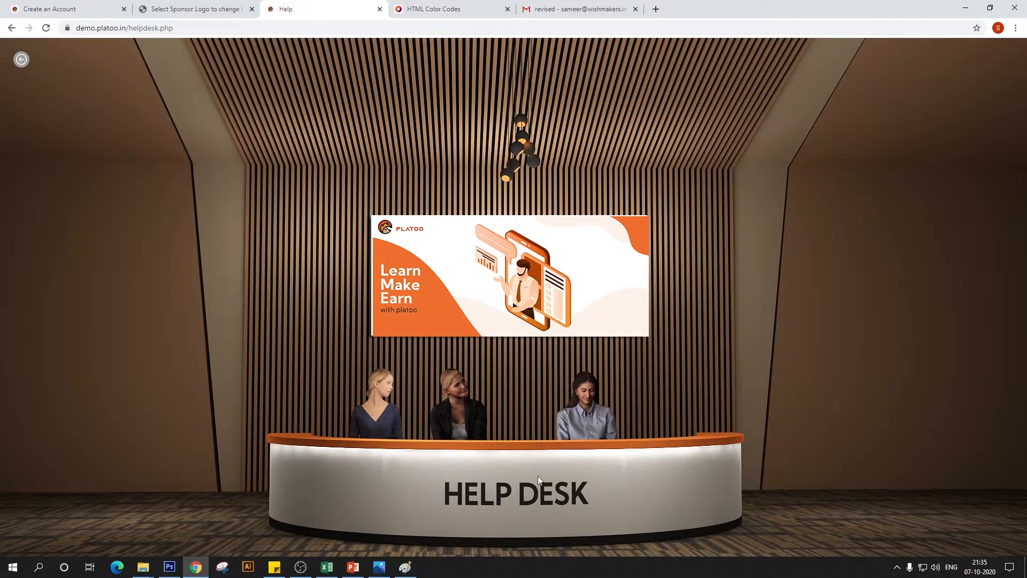
# Step: Add a new Help Desk sponsor logo, enable it, and give it the tooltip text "Standee 1"
pyautogui.click(193, 7)
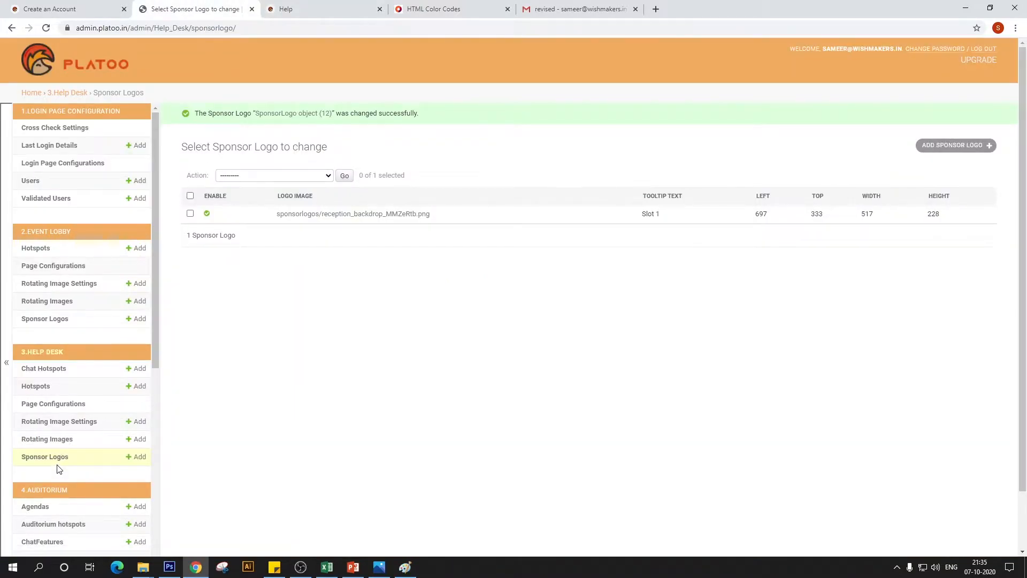
pyautogui.click(970, 153)
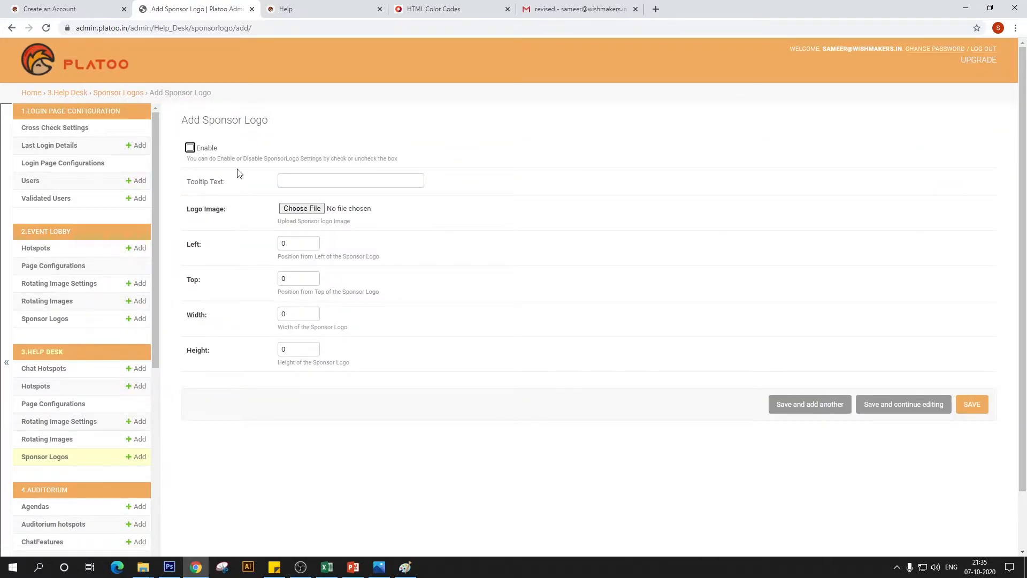
pyautogui.click(190, 148)
pyautogui.click(306, 180)
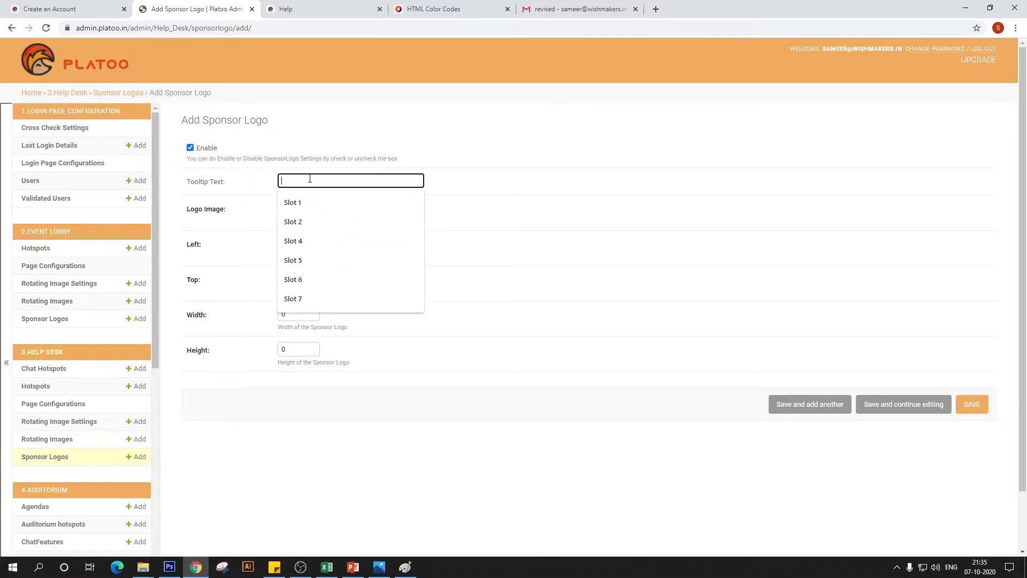
pyautogui.write('Standee 1')
# Step: Choose standee left.png as the Standee 1 sponsor logo's image
pyautogui.click(309, 204)
pyautogui.click(311, 208)
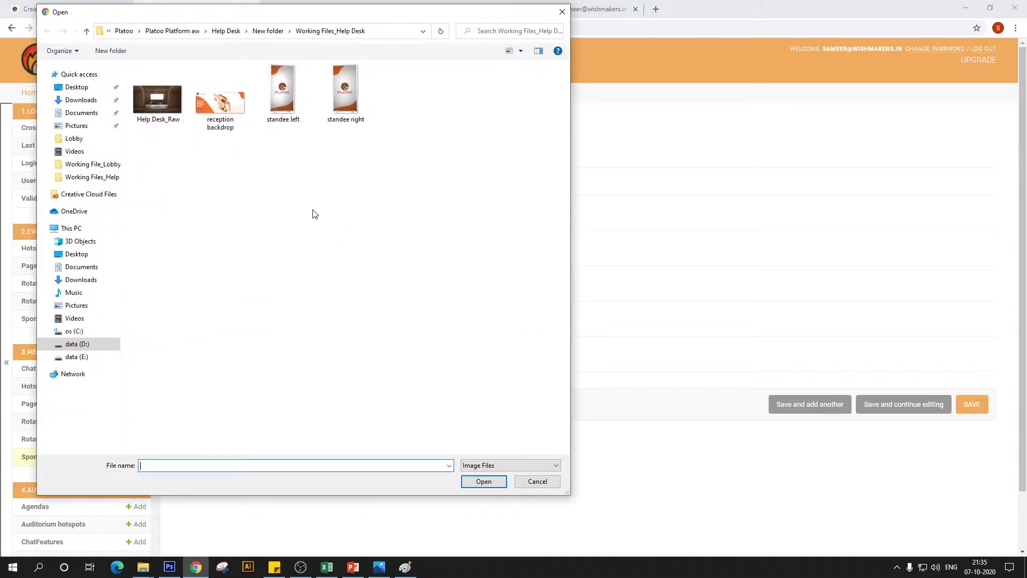
pyautogui.click(282, 113)
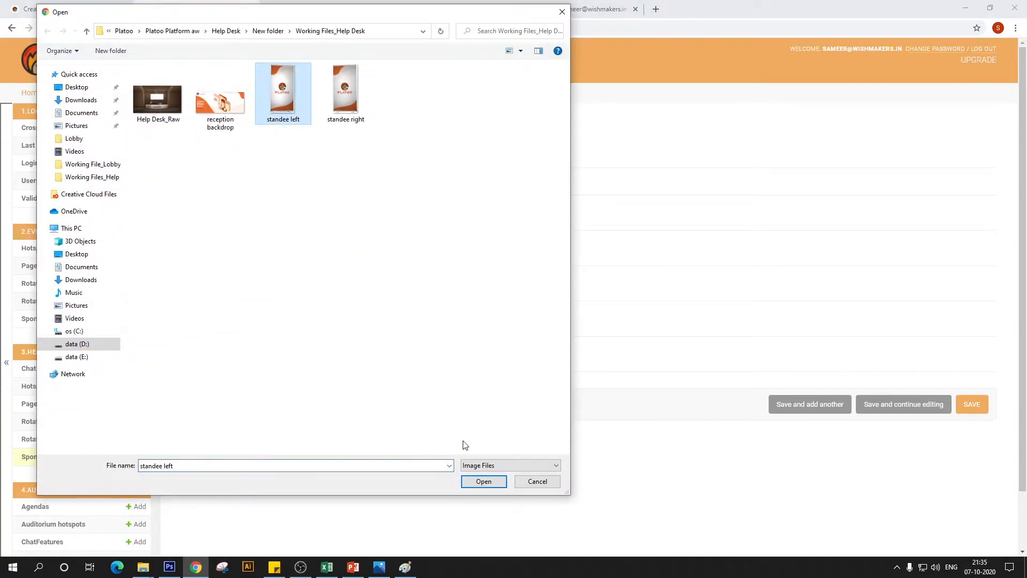
pyautogui.click(474, 482)
# Step: Consult the left standee row in the PowerPoint spec sheet and set Standee 1's left position to 135 and top to 559
pyautogui.doubleClick(306, 243)
pyautogui.click(353, 567)
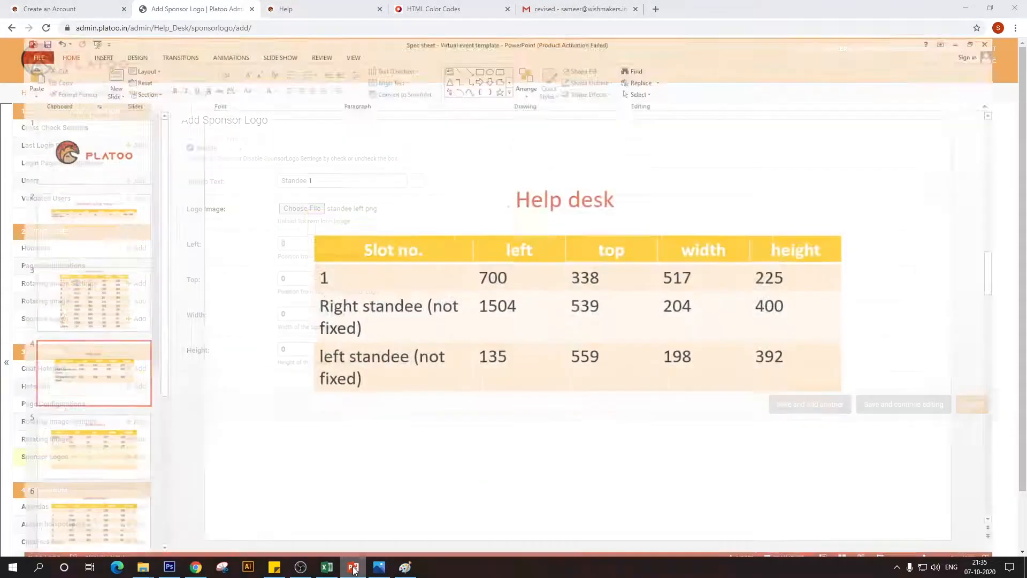
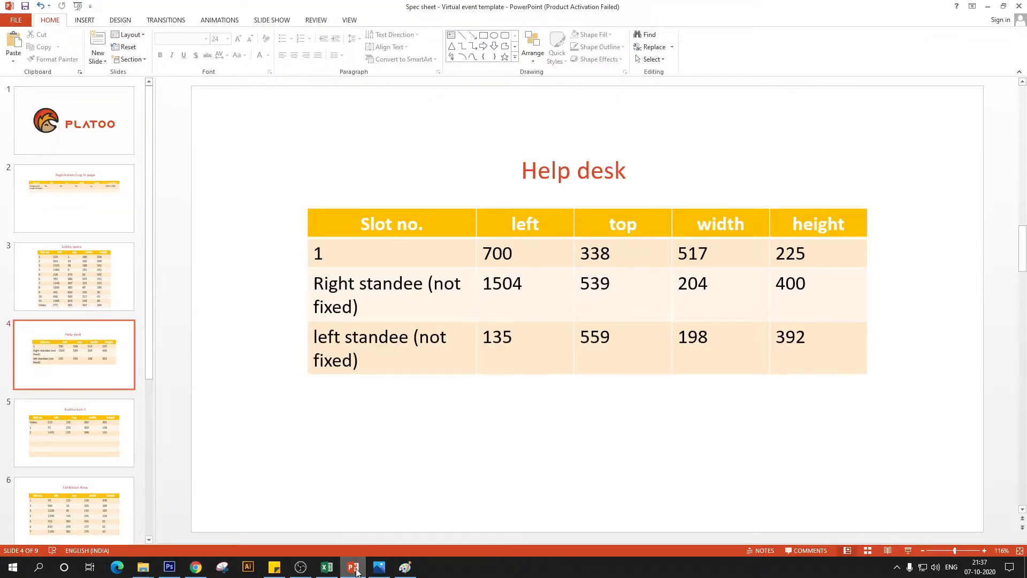
pyautogui.click(353, 568)
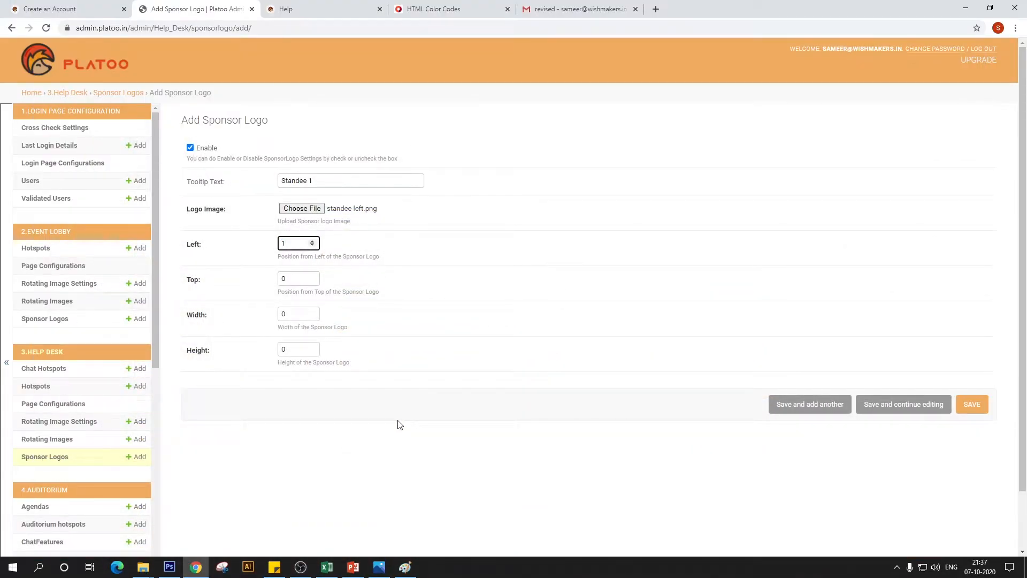
pyautogui.write('135')
pyautogui.press('Tab')
pyautogui.hotkey('alt', 'Tab')
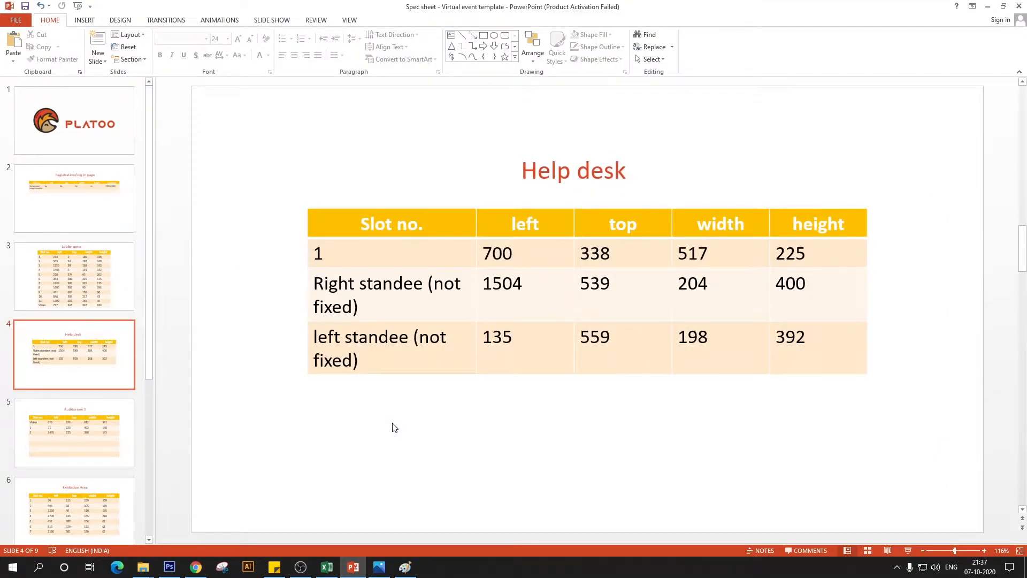
pyautogui.hotkey('alt', 'Tab')
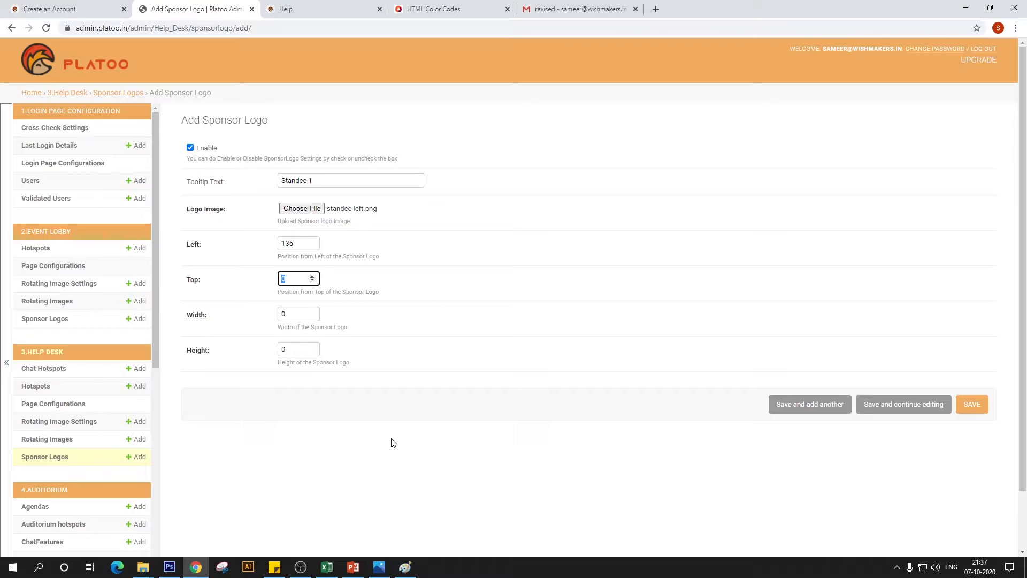
pyautogui.write('559')
pyautogui.hotkey('alt', 'Tab')
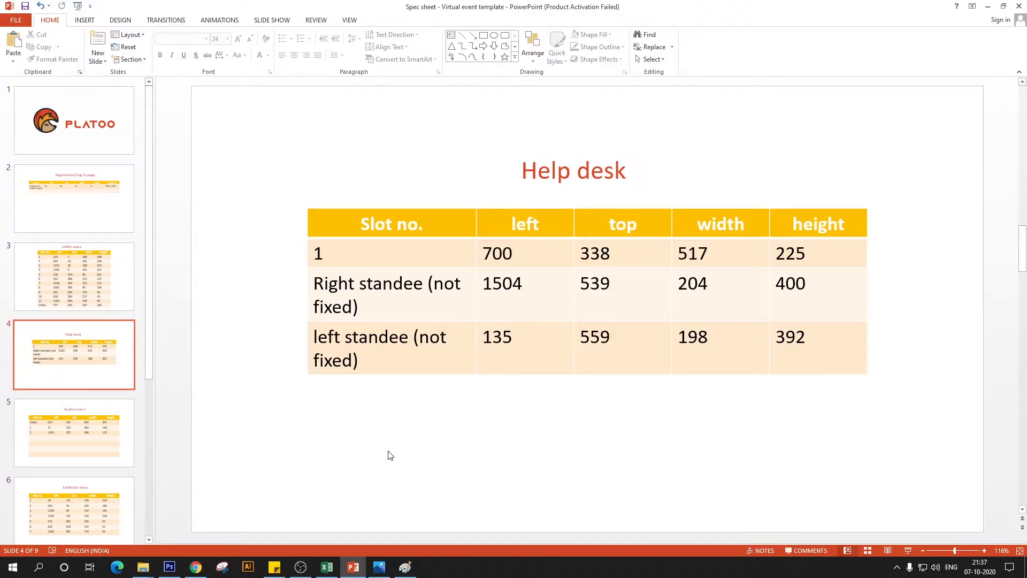
pyautogui.hotkey('alt', 'Tab')
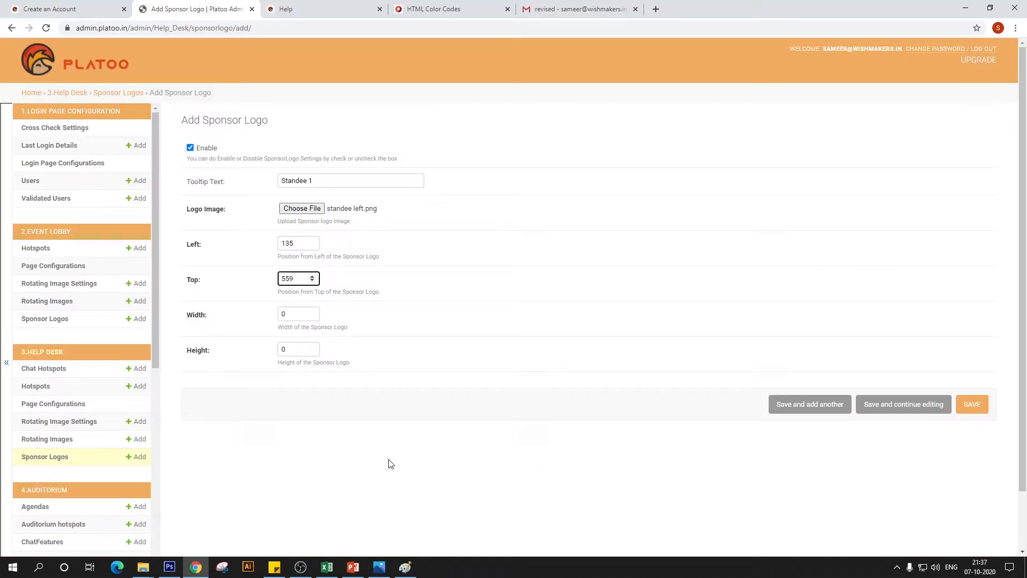
# Step: Set Standee 1's width to 198 and height to 392, and save it with a further sponsor logo form opened
pyautogui.press('Tab')
pyautogui.write('1')
pyautogui.press('Tab')
pyautogui.write('392')
pyautogui.click(785, 410)
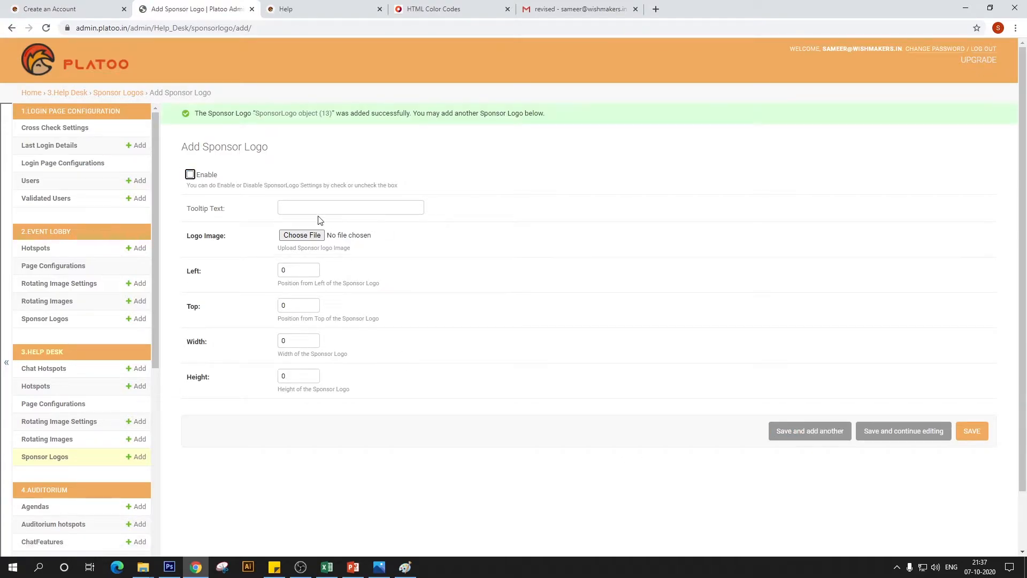
# Step: Enable the new sponsor logo and give it the tooltip text "Standee 2"
pyautogui.click(190, 174)
pyautogui.click(305, 207)
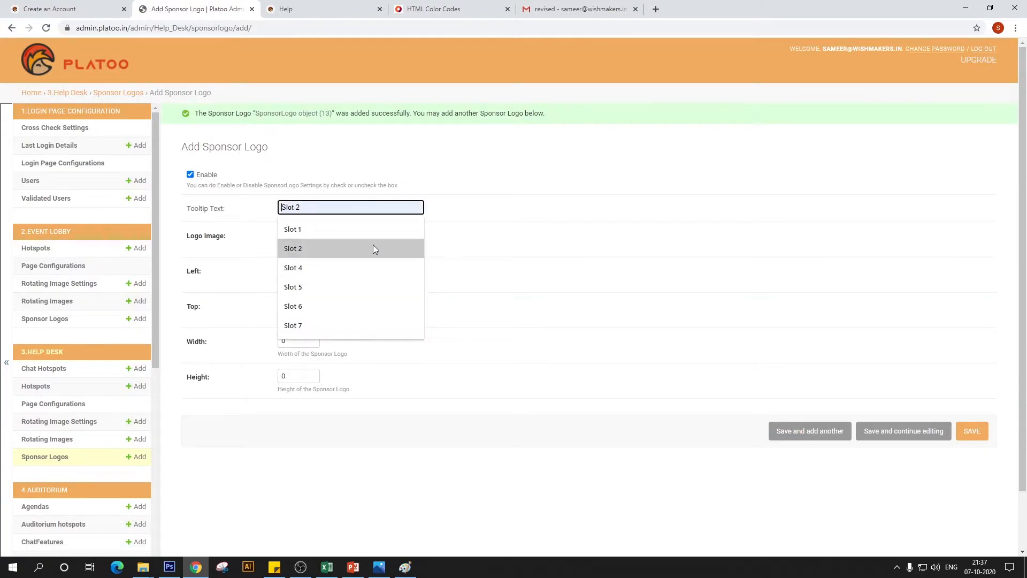
pyautogui.write('Standee 1')
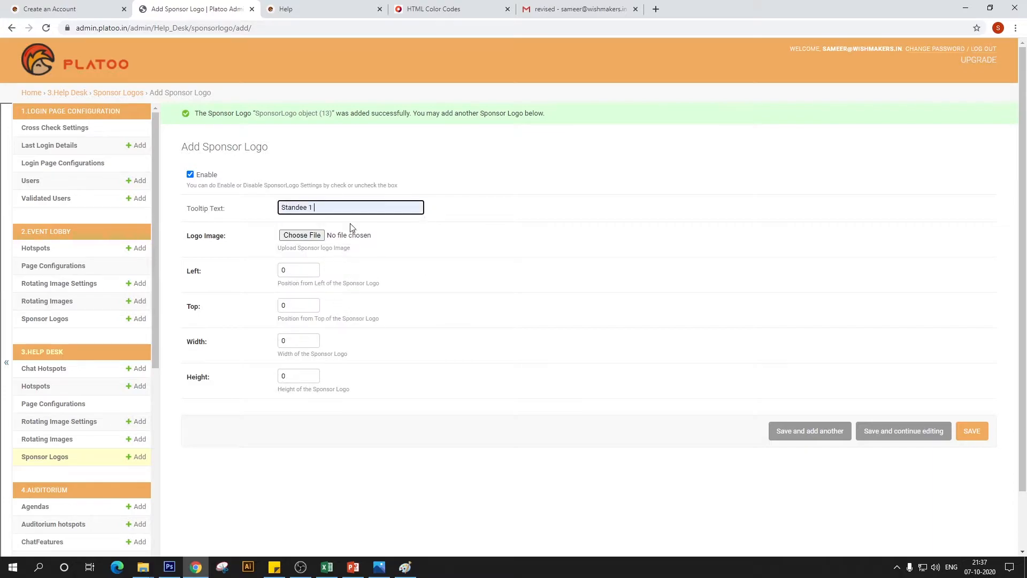
pyautogui.press('BackSpace')
pyautogui.press('BackSpace')
pyautogui.write('3')
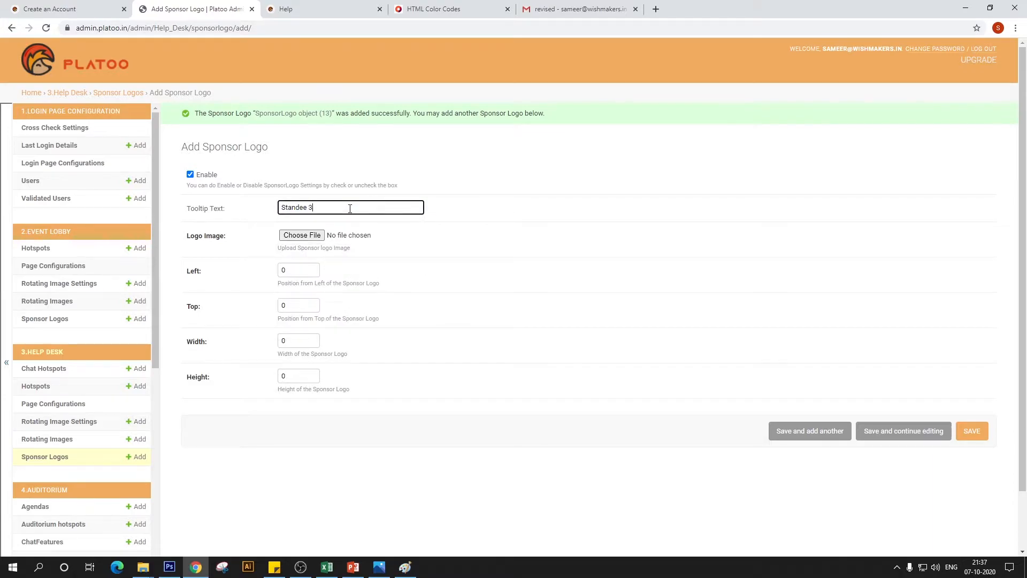
pyautogui.press('BackSpace')
pyautogui.write('2')
# Step: Choose standee right.png as the Standee 2 sponsor logo's image
pyautogui.click(313, 235)
pyautogui.click(345, 92)
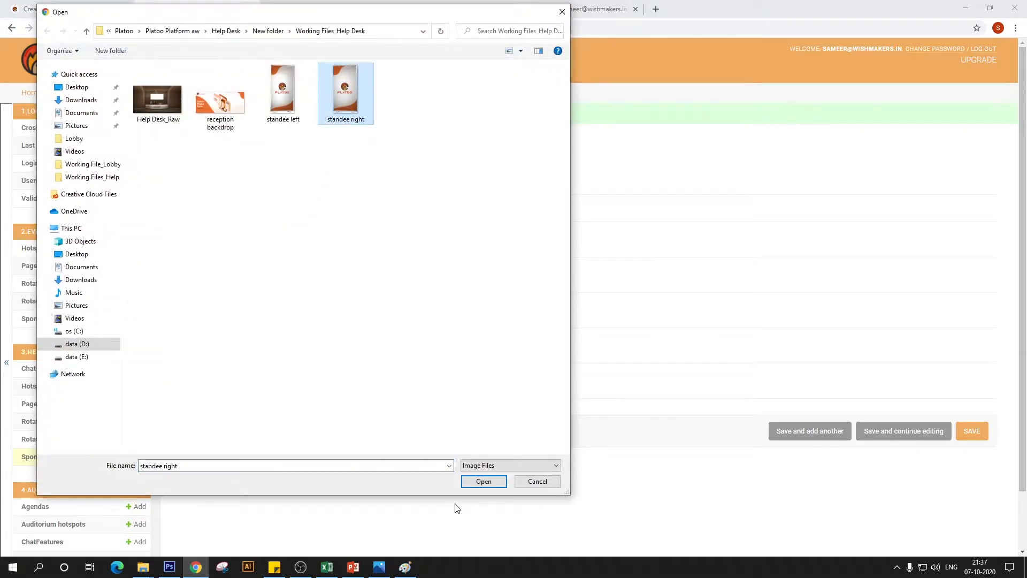
pyautogui.click(476, 485)
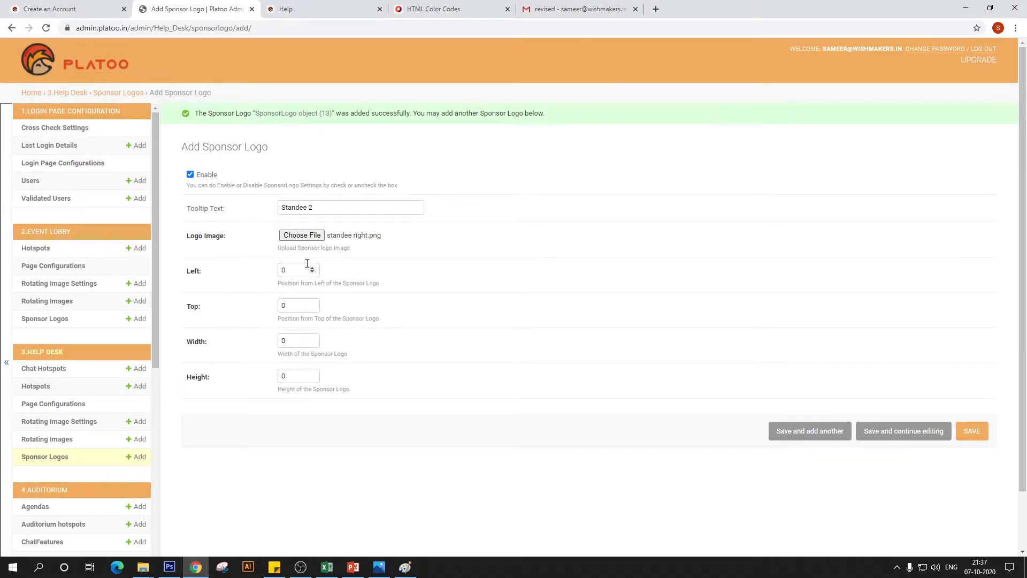
# Step: Consult the right standee row in the PowerPoint spec sheet and set Standee 2's left position to 1504 and top to 539
pyautogui.doubleClick(300, 269)
pyautogui.hotkey('alt', 'Tab')
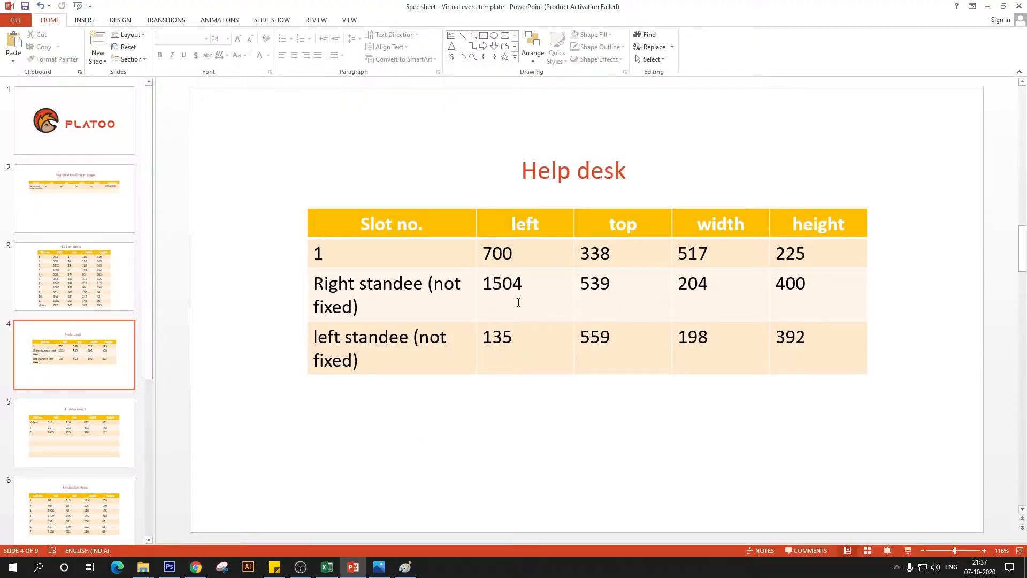
pyautogui.hotkey('alt', 'Tab')
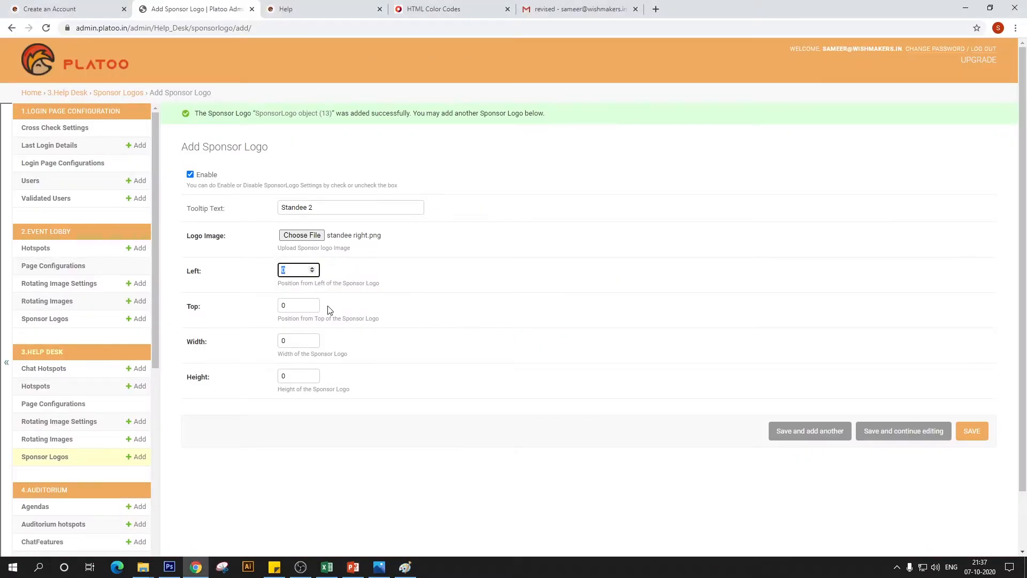
pyautogui.write('1504')
pyautogui.press('Tab')
pyautogui.write('5')
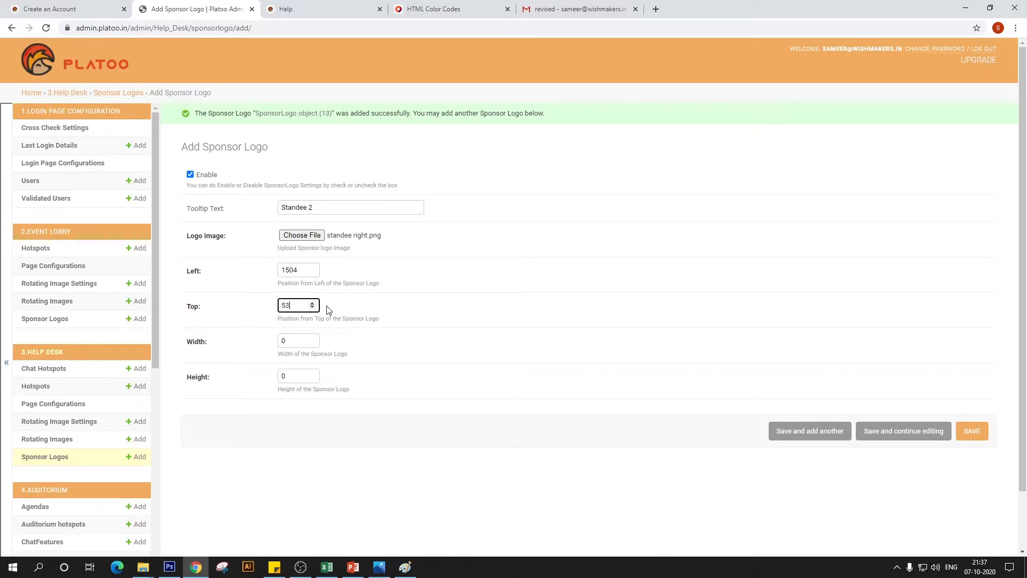
pyautogui.press('Tab')
# Step: Recheck the right standee row in the PowerPoint spec sheet, set Standee 2's width to 204 and height to 400, and save it
pyautogui.hotkey('alt', 'Tab')
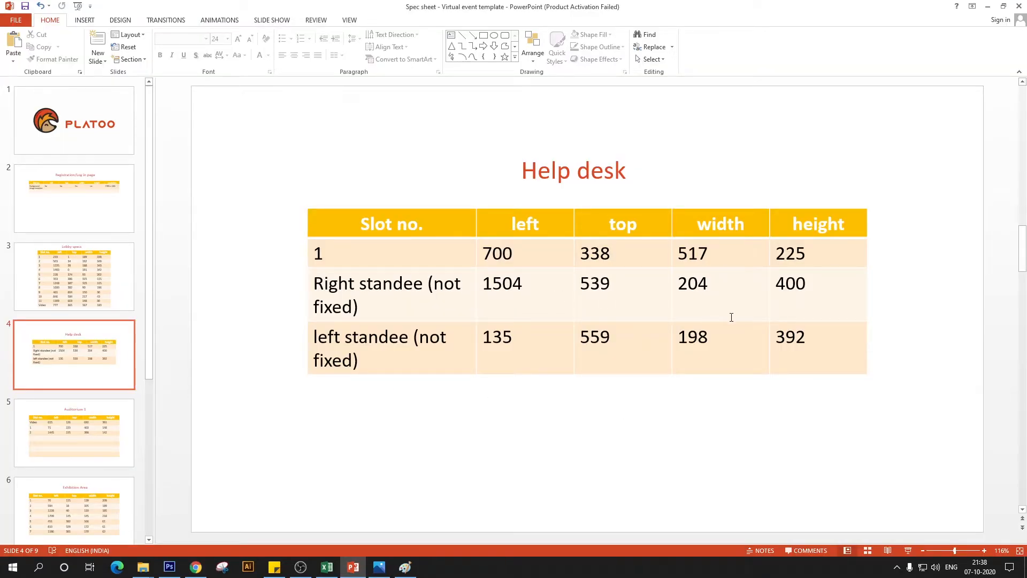
pyautogui.hotkey('alt', 'Tab')
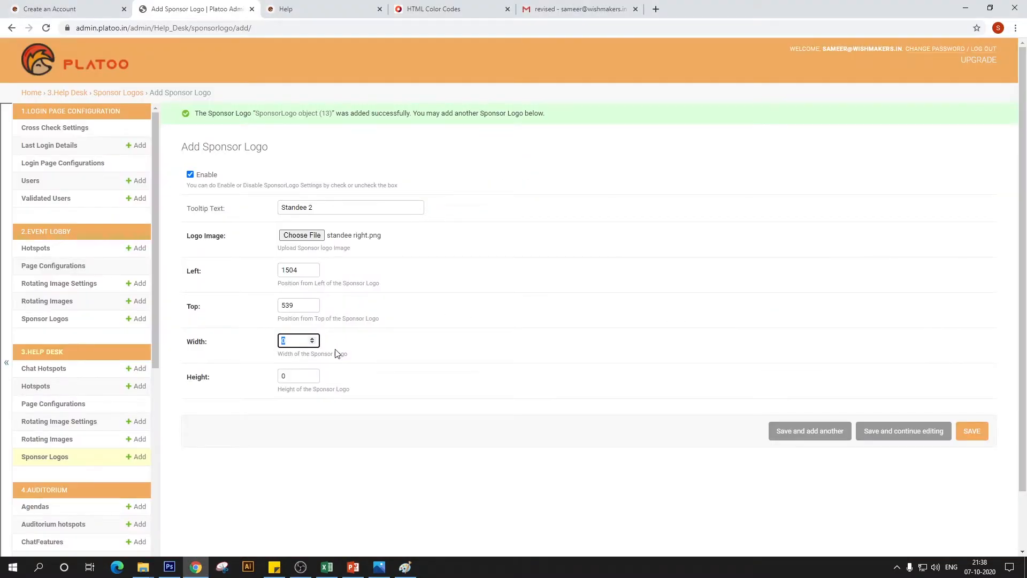
pyautogui.write('204')
pyautogui.press('alt')
pyautogui.click(286, 377)
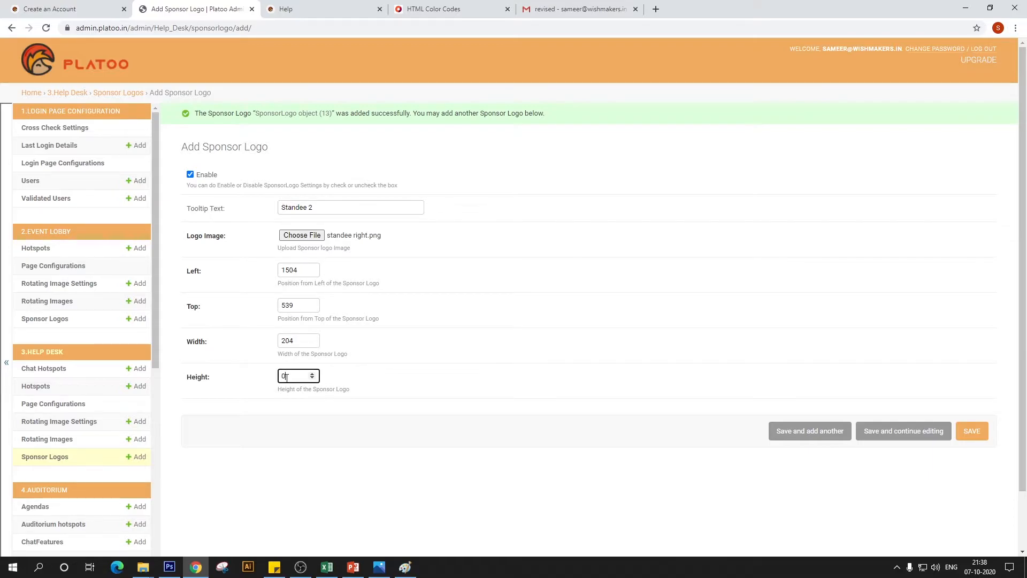
pyautogui.write('400')
pyautogui.click(978, 432)
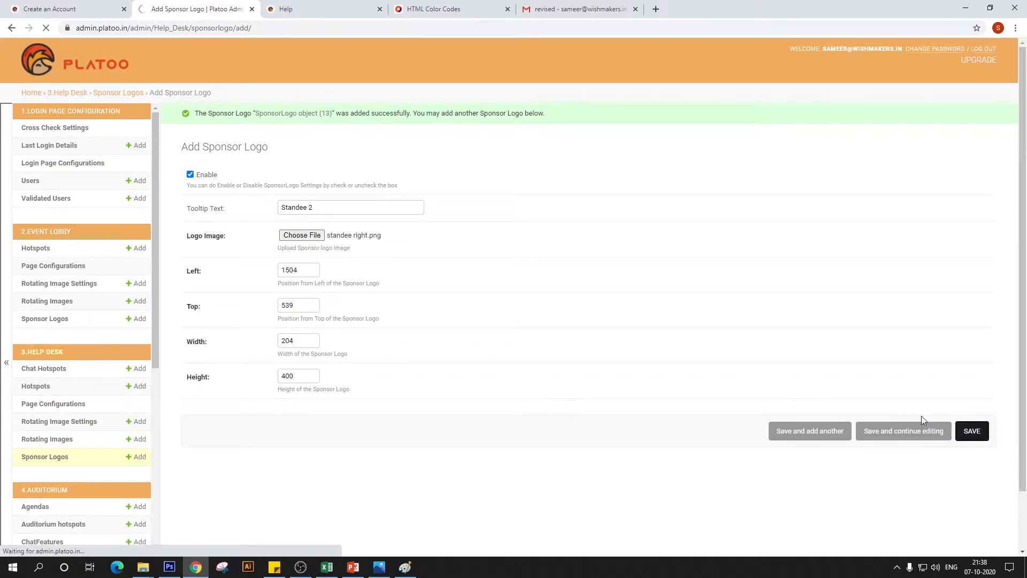
# Step: Reload the published help desk page to check the placement of both standees
pyautogui.click(300, 9)
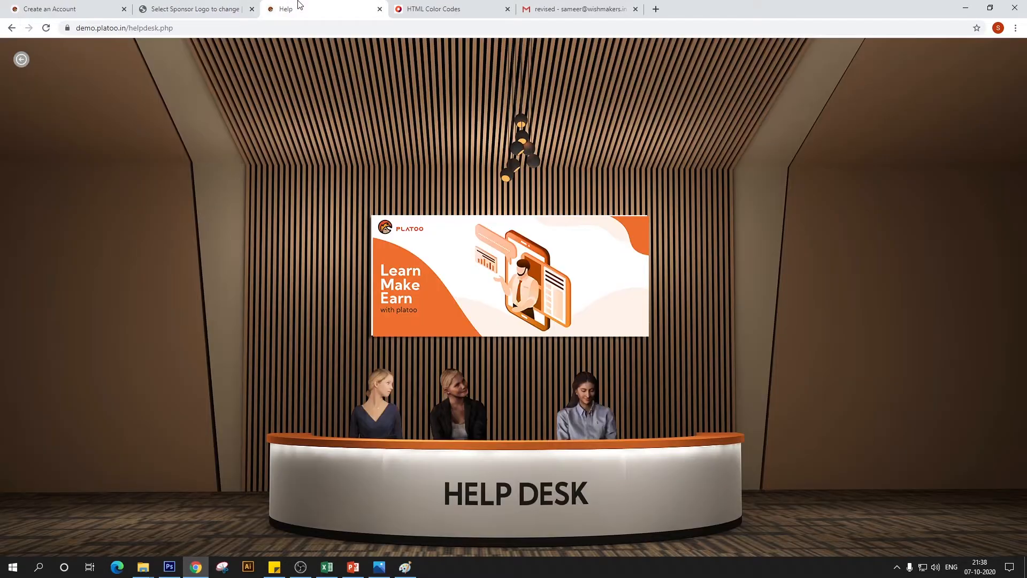
pyautogui.click(46, 28)
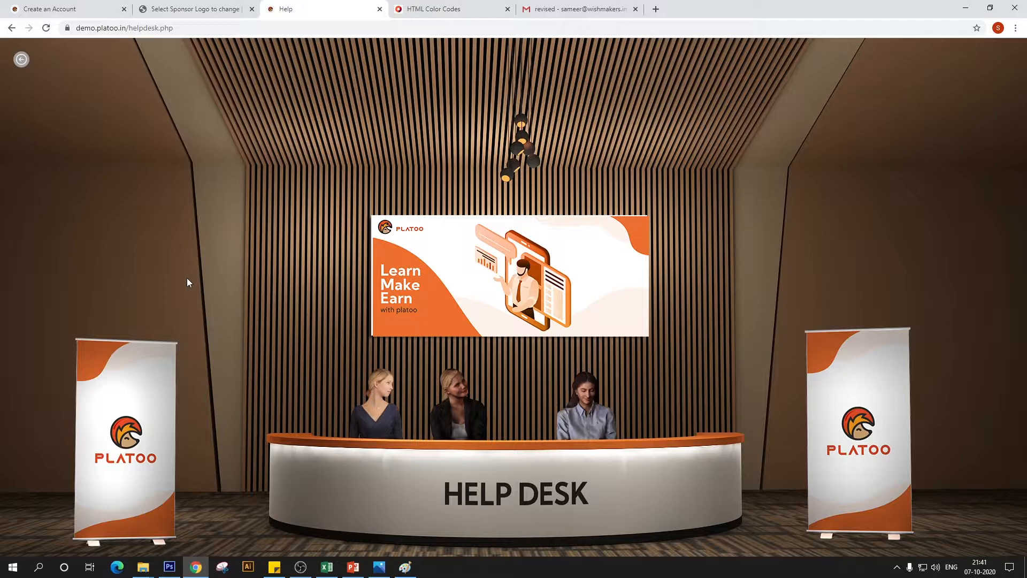
# Step: Start adding a new chat hotspot to the Help Desk section of the Platoo admin portal and enable it
pyautogui.click(210, 10)
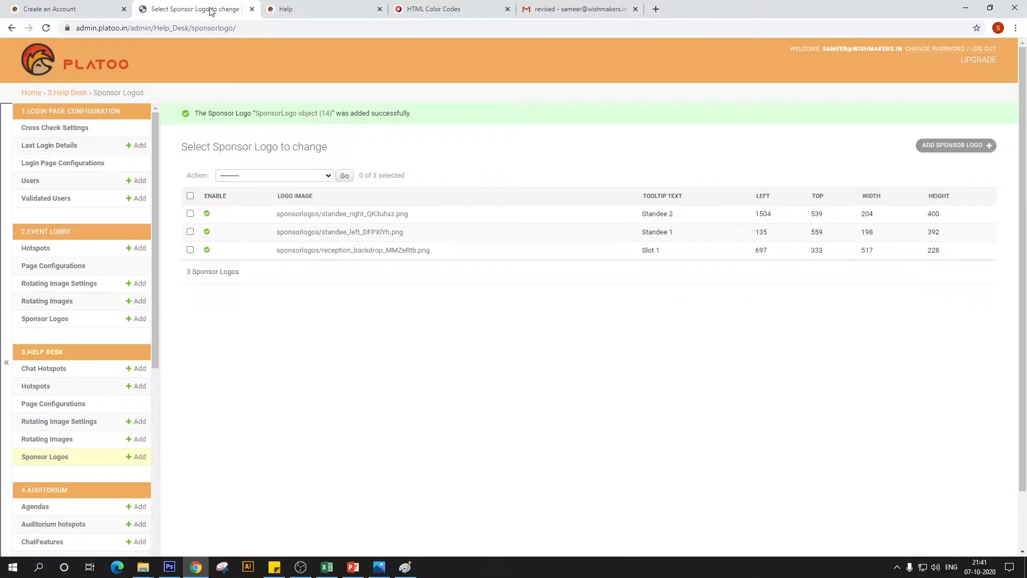
pyautogui.scroll(-3, 98, 293)
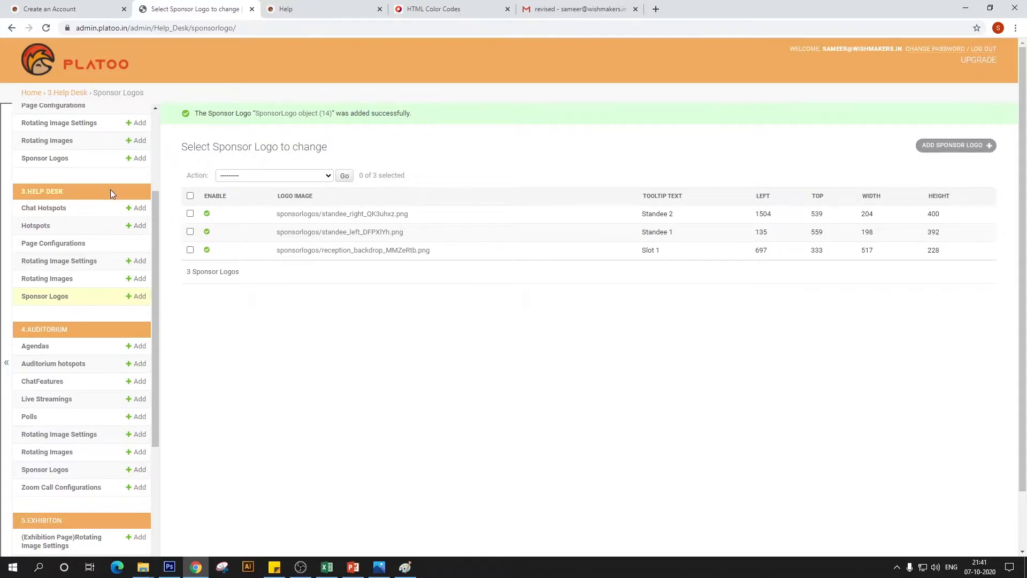
pyautogui.click(53, 212)
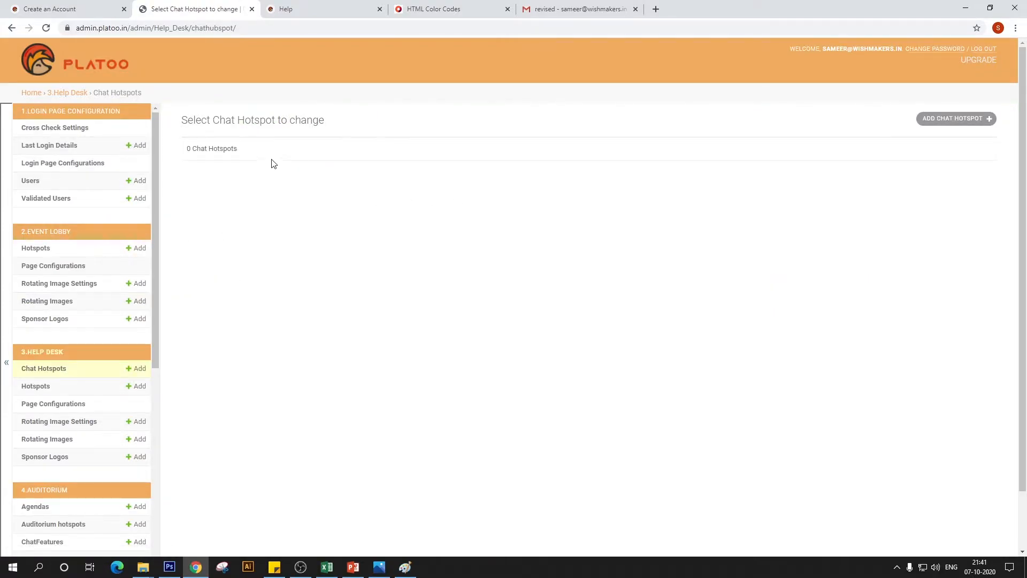
pyautogui.click(952, 120)
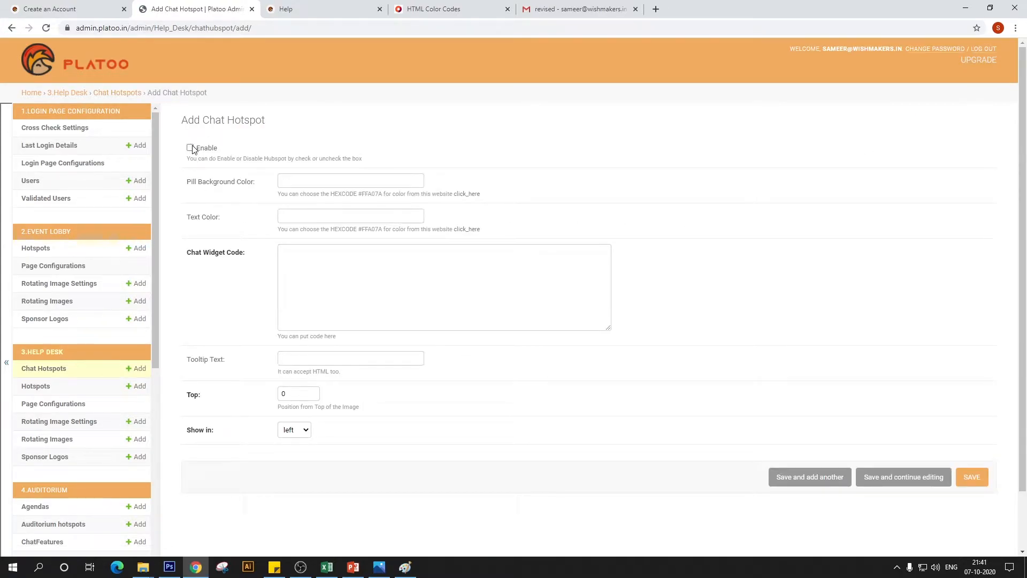
pyautogui.click(191, 147)
# Step: Pick the near-white #FCFCFA on the HTML Color Codes site and enter it as the chat hotspot's pill background color
pyautogui.click(324, 182)
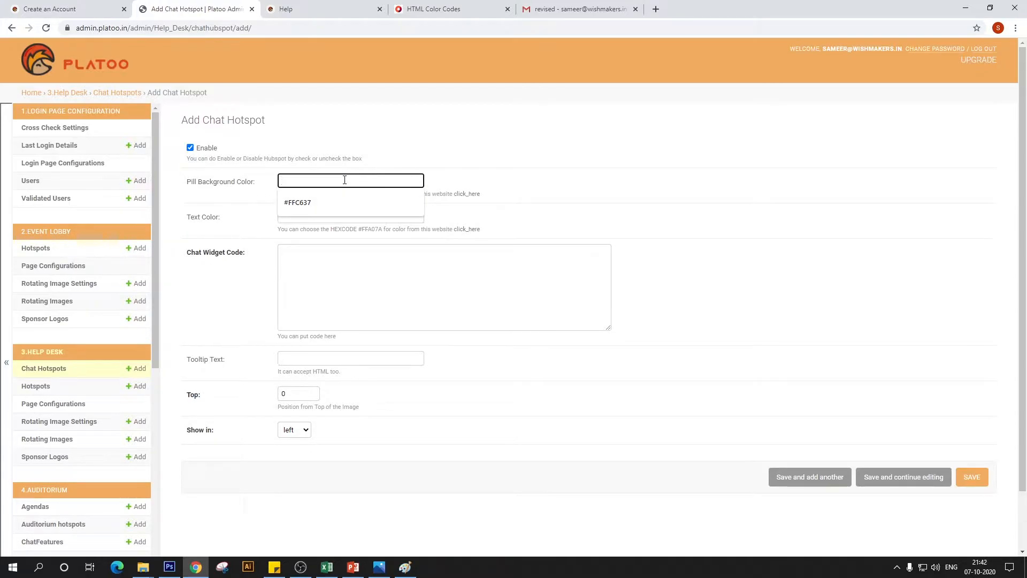
pyautogui.click(342, 7)
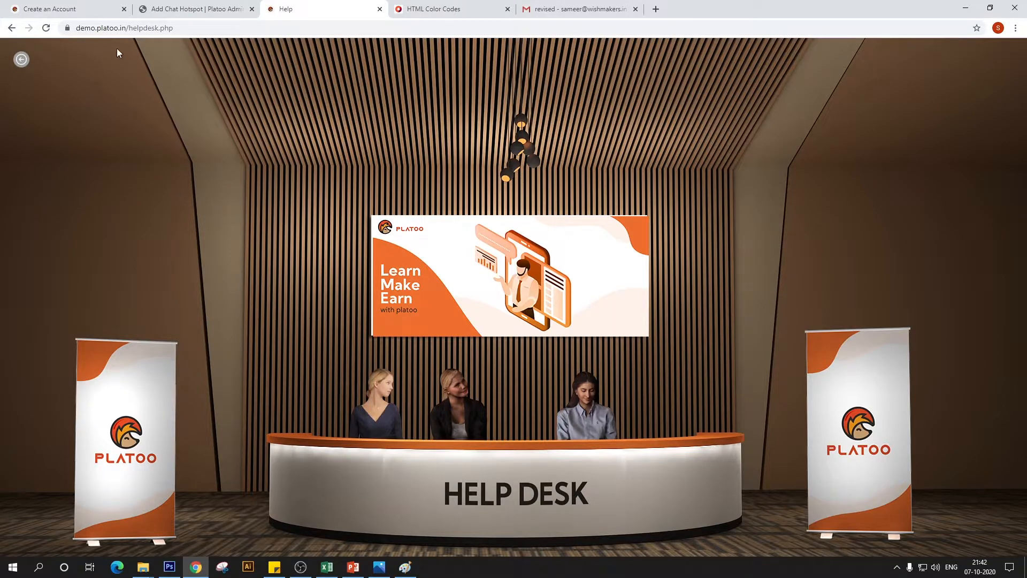
pyautogui.click(171, 7)
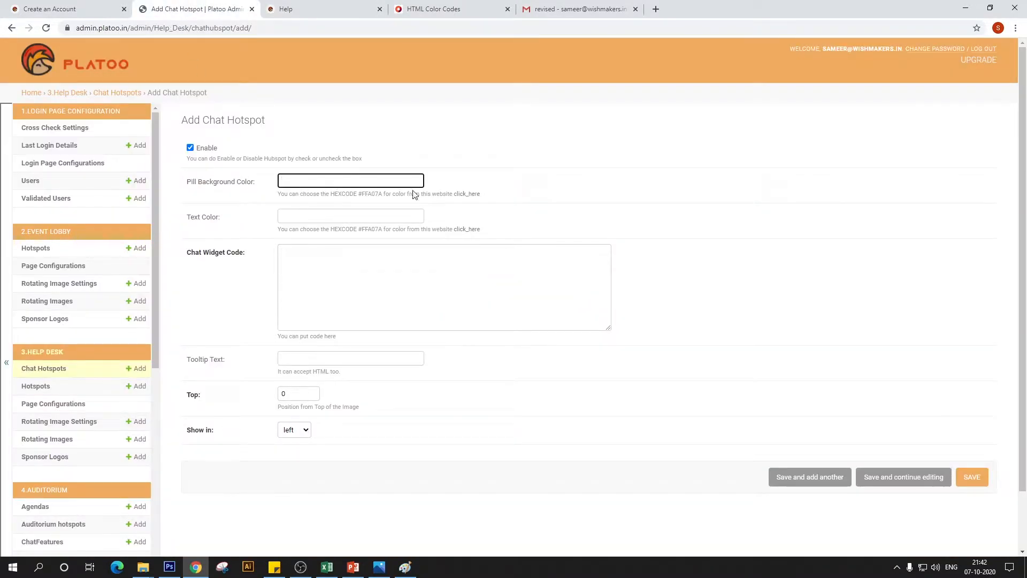
pyautogui.click(435, 7)
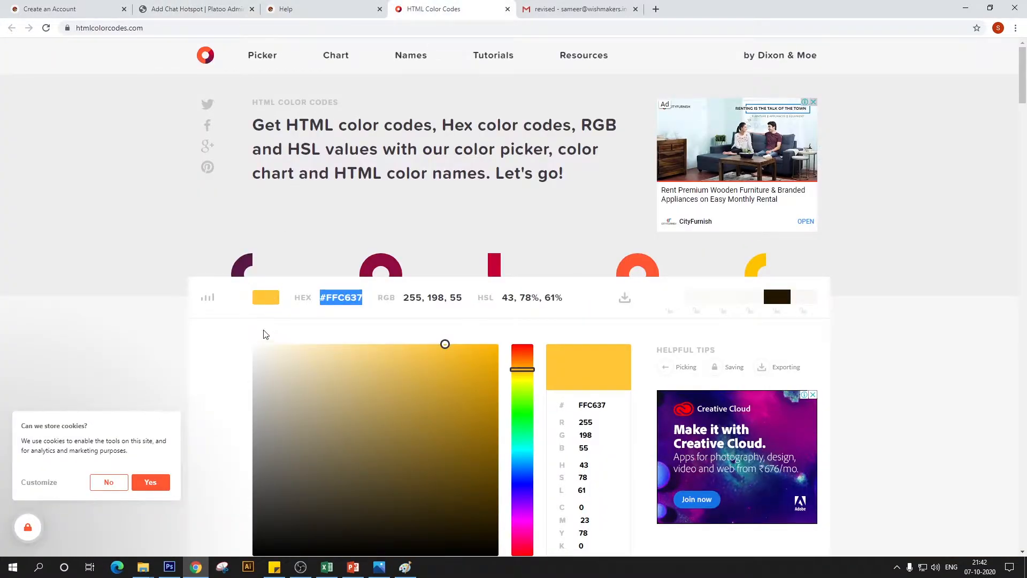
pyautogui.click(254, 346)
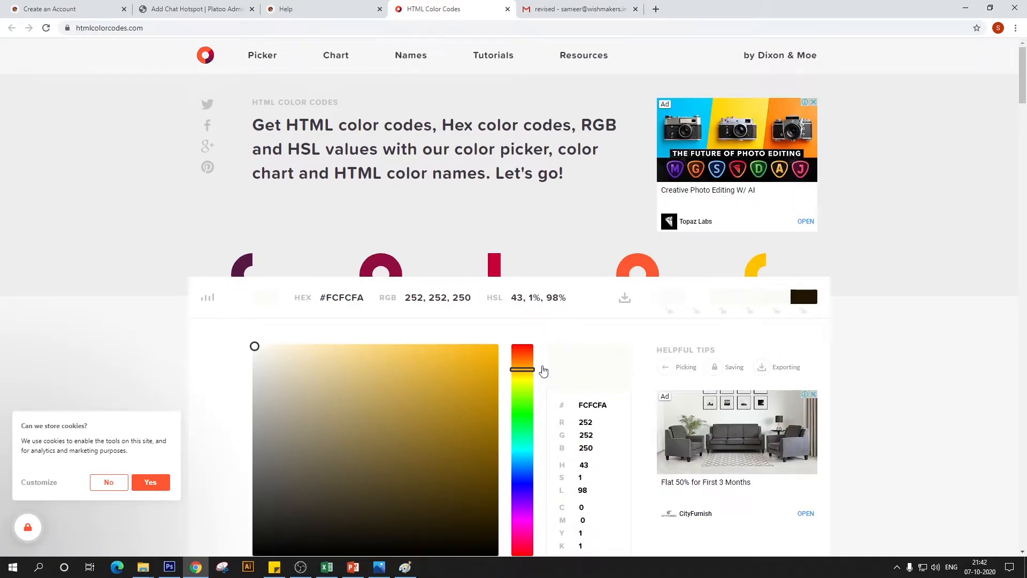
pyautogui.click(353, 297)
pyautogui.hotkey('ctrl', 'c')
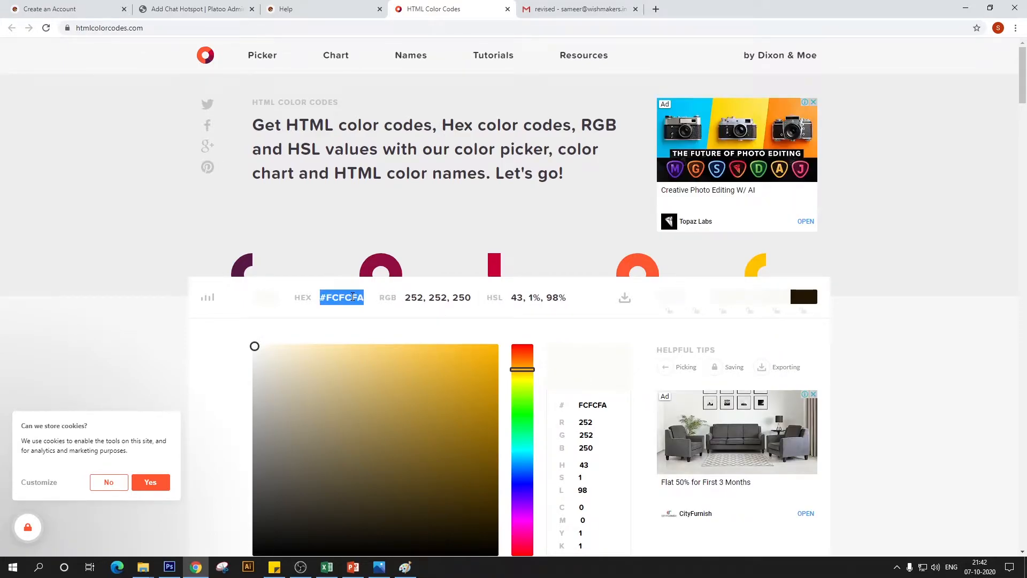
pyautogui.click(203, 9)
pyautogui.hotkey('ctrl', 'v')
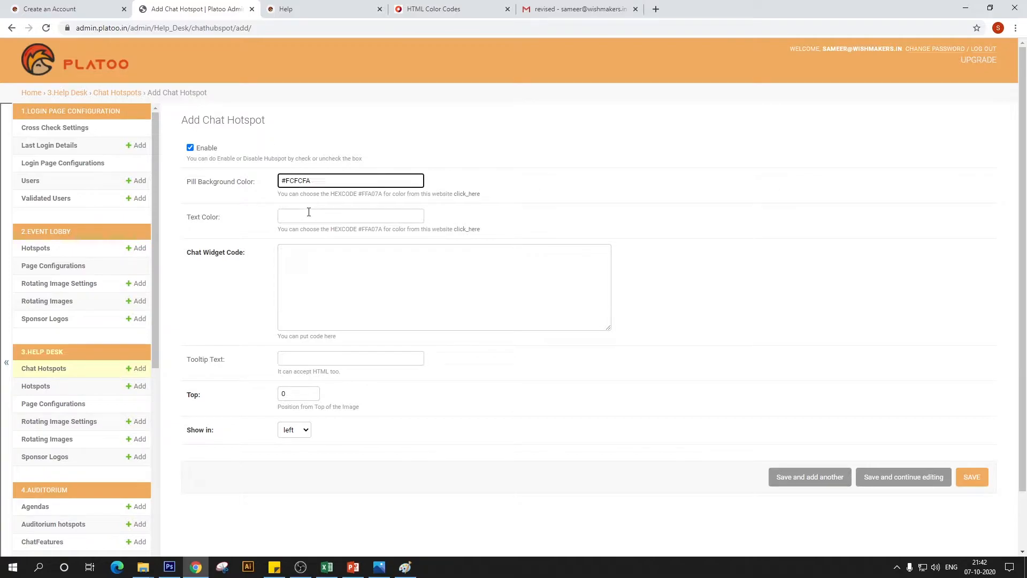
# Step: Pick the orange-yellow #F3B317 on the HTML Color Codes site and enter it as the chat hotspot's text color
pyautogui.click(309, 213)
pyautogui.click(314, 10)
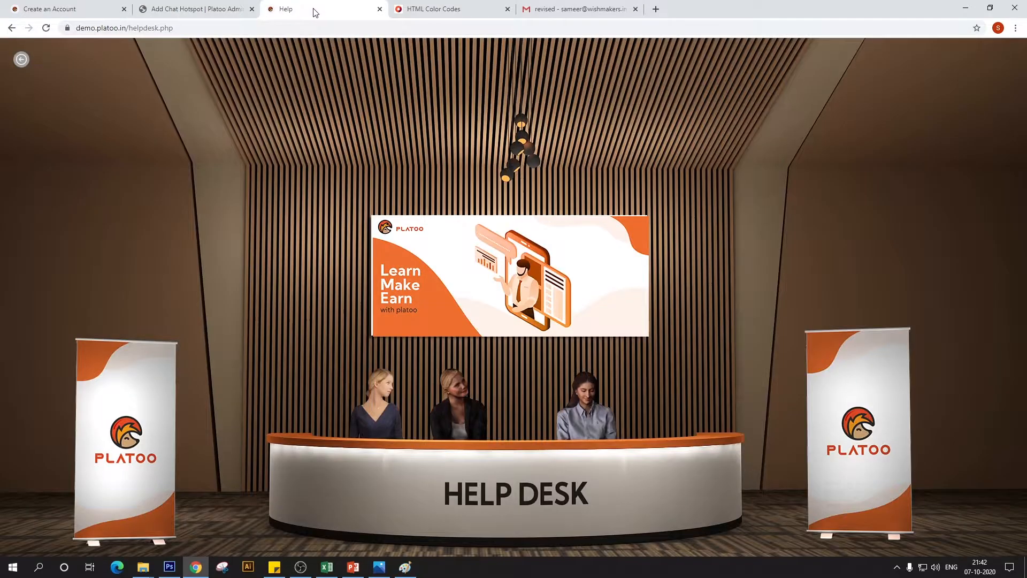
pyautogui.click(224, 9)
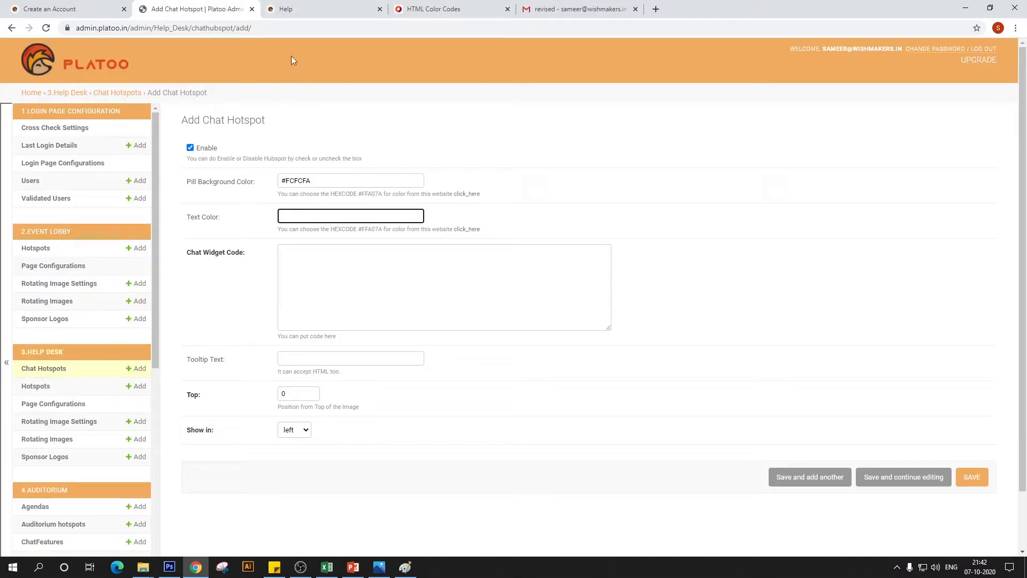
pyautogui.click(297, 8)
pyautogui.click(434, 16)
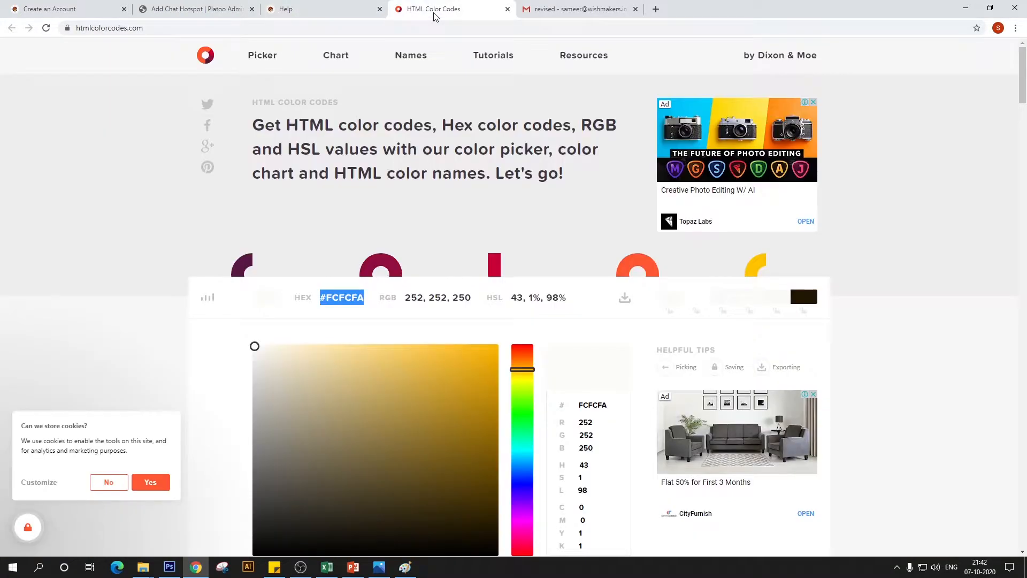
pyautogui.click(476, 355)
pyautogui.click(335, 302)
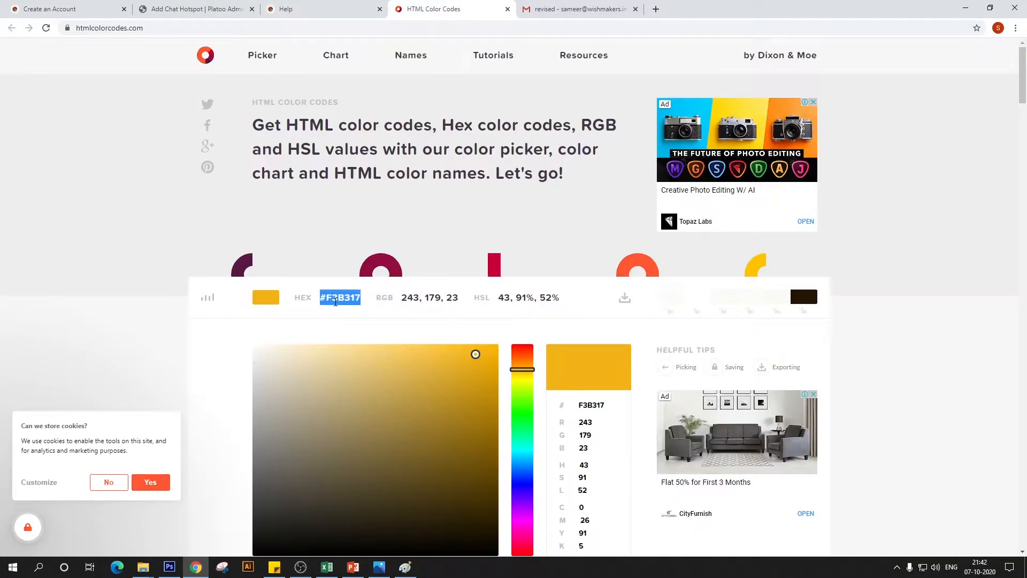
pyautogui.hotkey('ctrl', 'c')
pyautogui.hotkey('ctrl', '2')
pyautogui.click(299, 216)
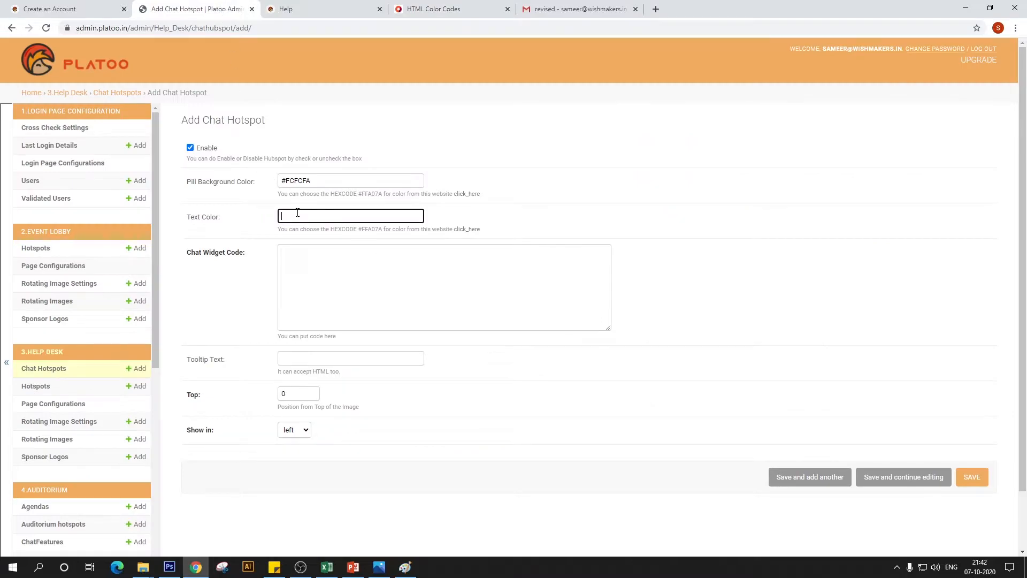
pyautogui.hotkey('ctrl', 'v')
# Step: Set the chat hotspot's tooltip text to Help and close the Gmail page
pyautogui.scroll(-1, 242, 336)
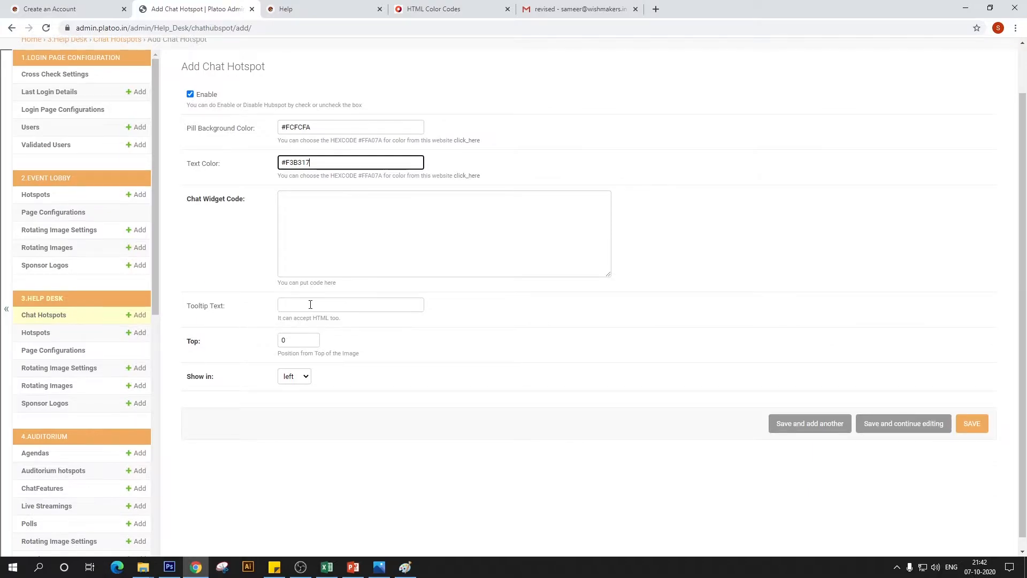
pyautogui.click(311, 304)
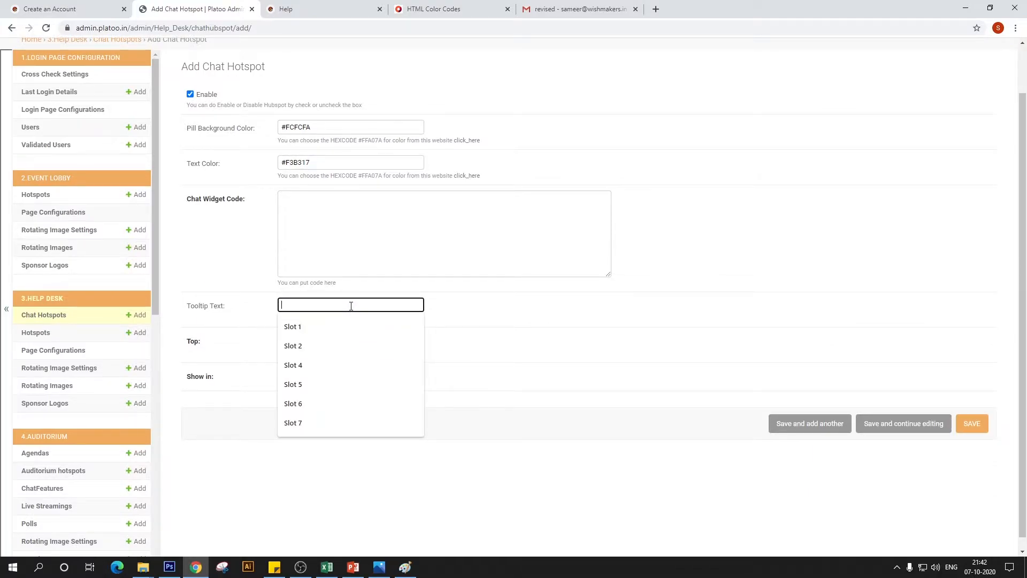
pyautogui.write('Help')
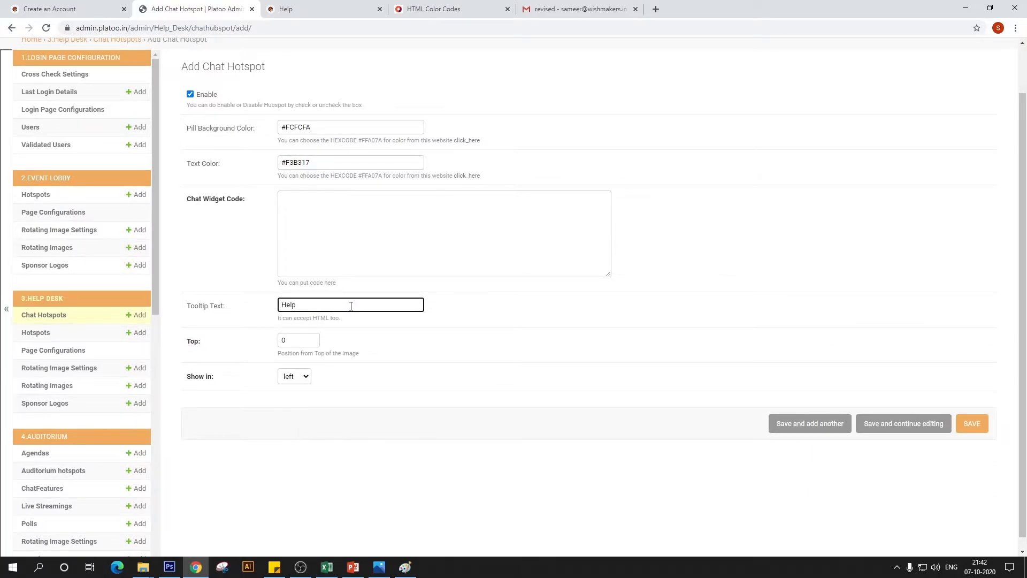
pyautogui.click(766, 178)
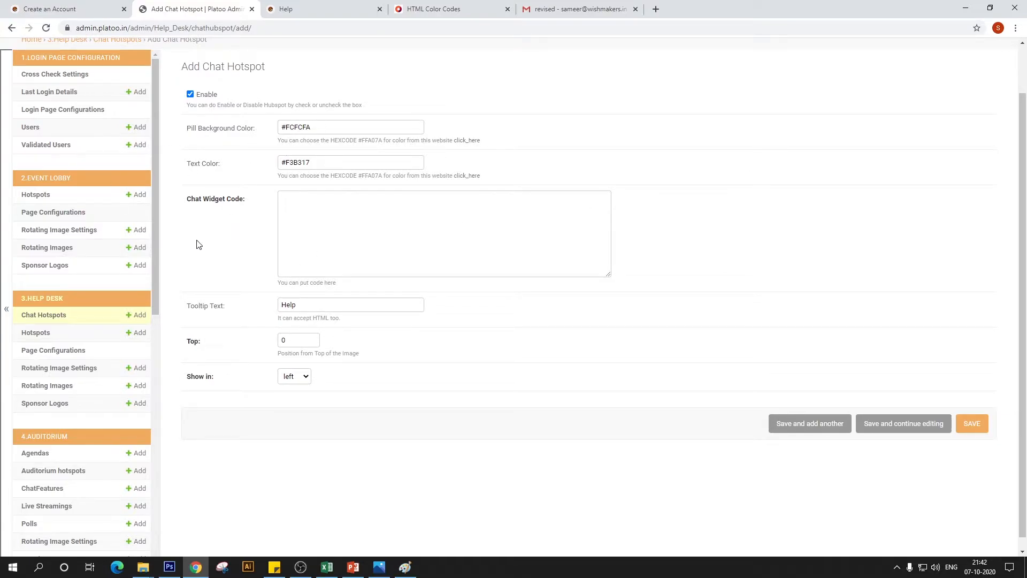
pyautogui.scroll(1, 295, 346)
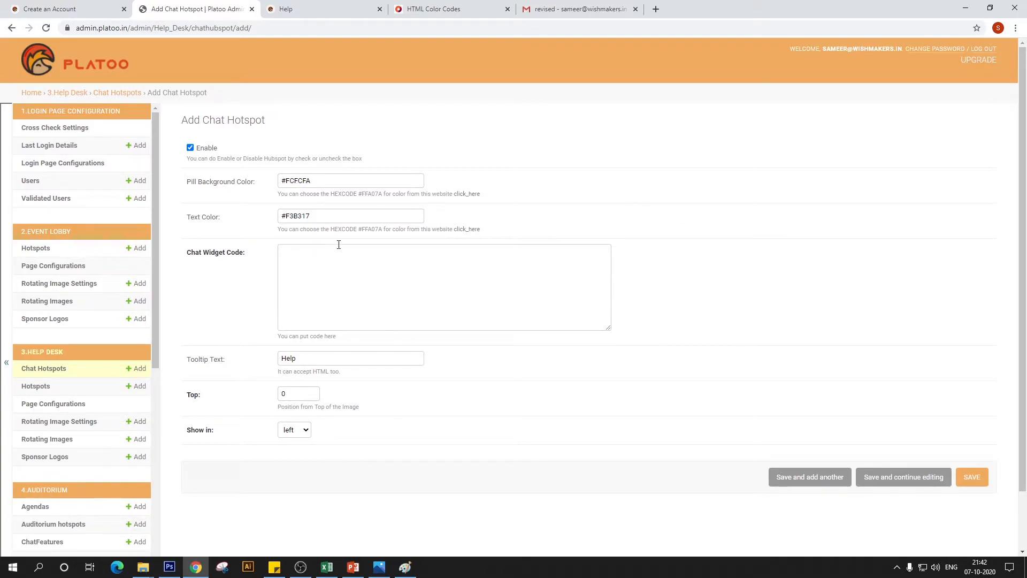
pyautogui.click(635, 9)
pyautogui.click(528, 8)
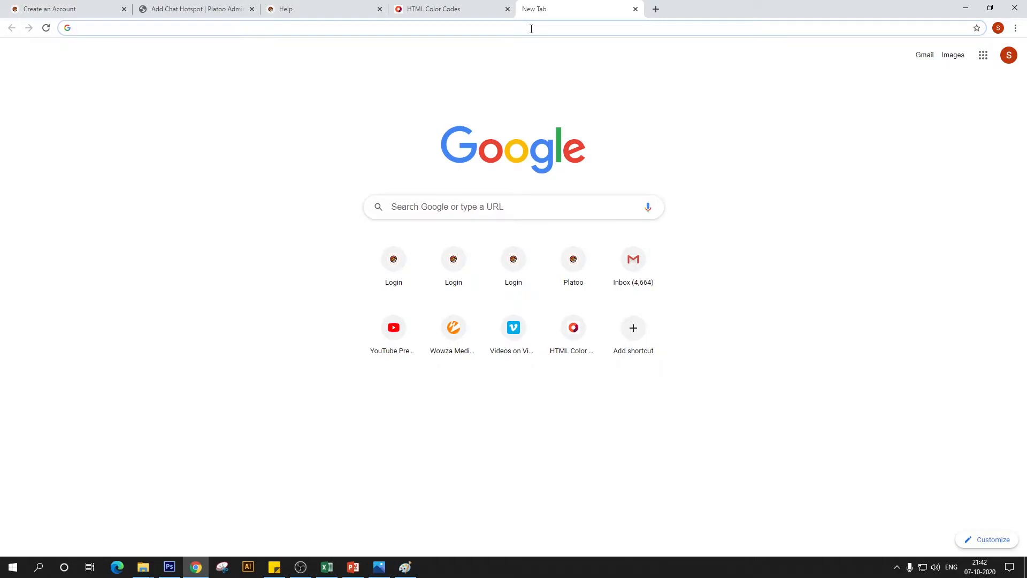
pyautogui.click(531, 28)
pyautogui.write('taw')
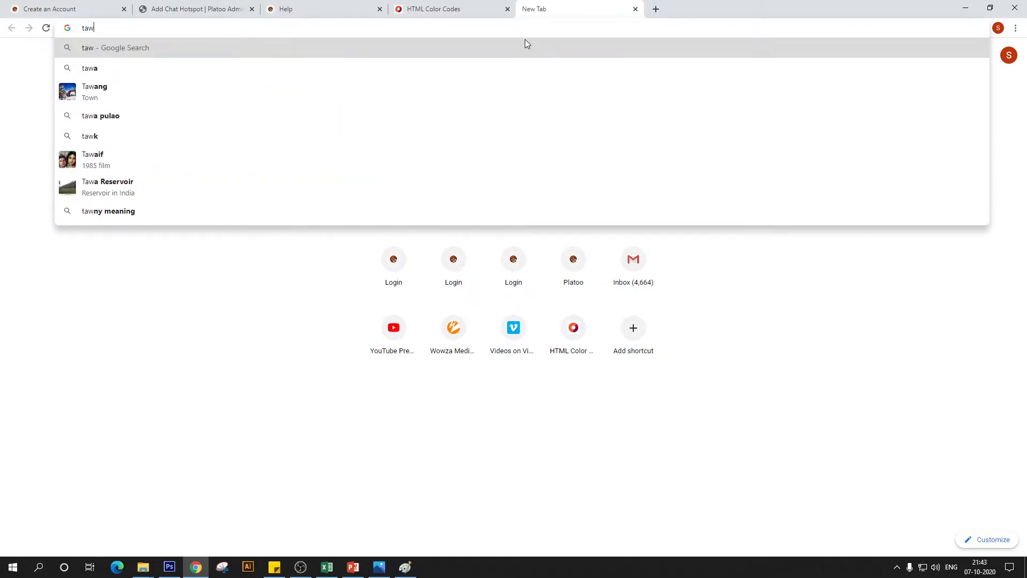
pyautogui.write('k')
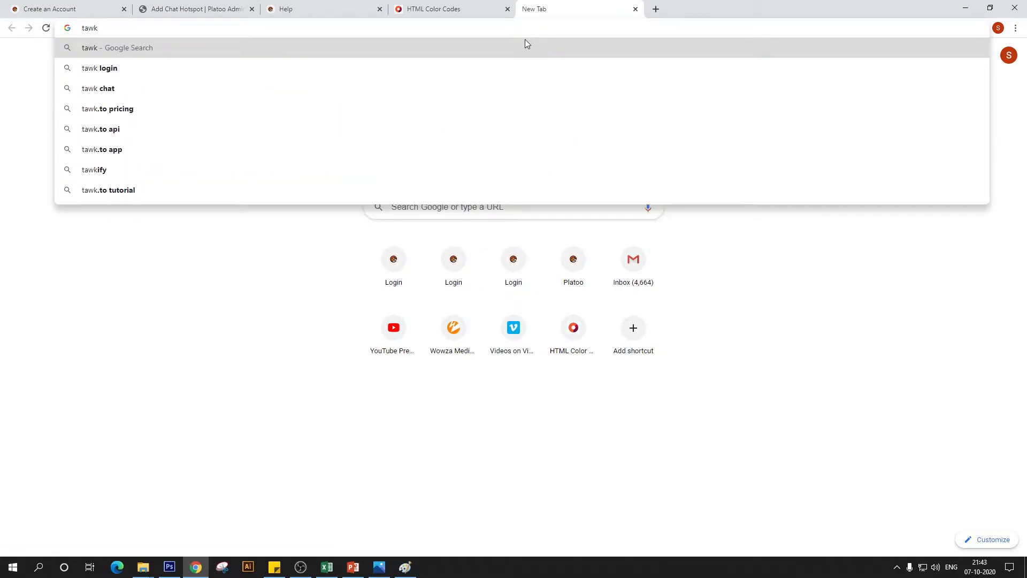
pyautogui.hotkey('ctrl', 'Return')
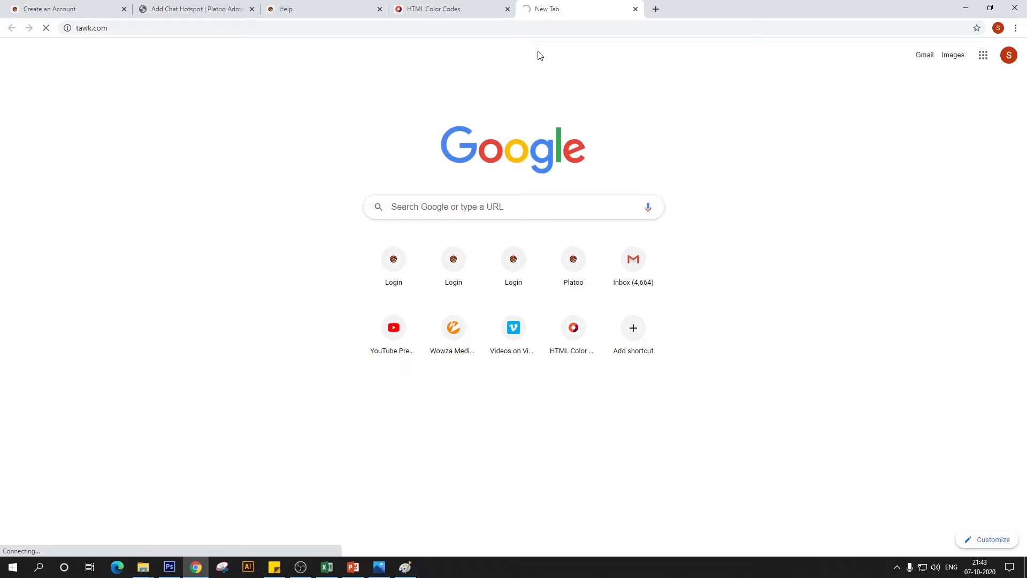
pyautogui.click(635, 9)
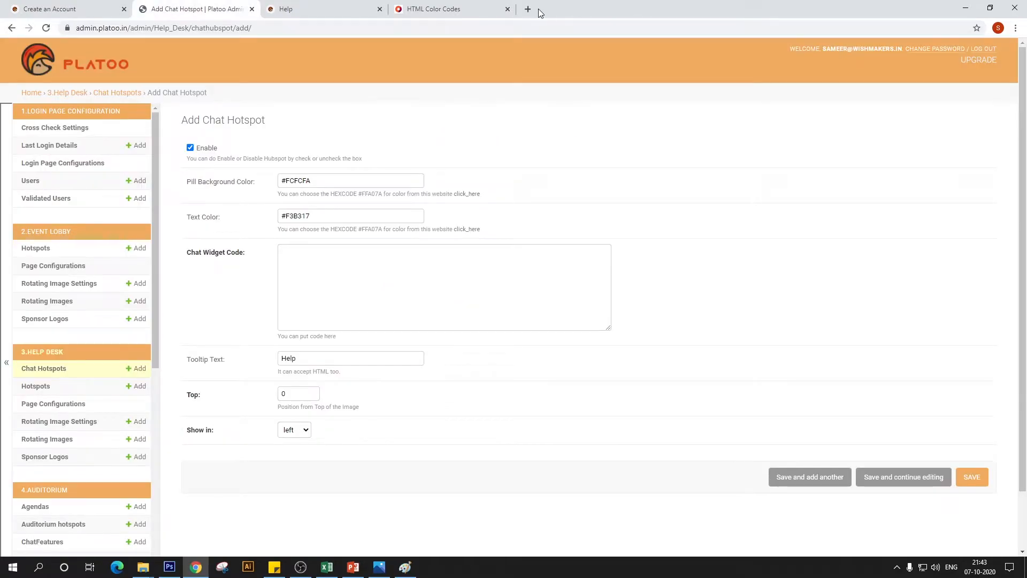
# Step: Open the tawk.to website in a new browser tab
pyautogui.click(528, 10)
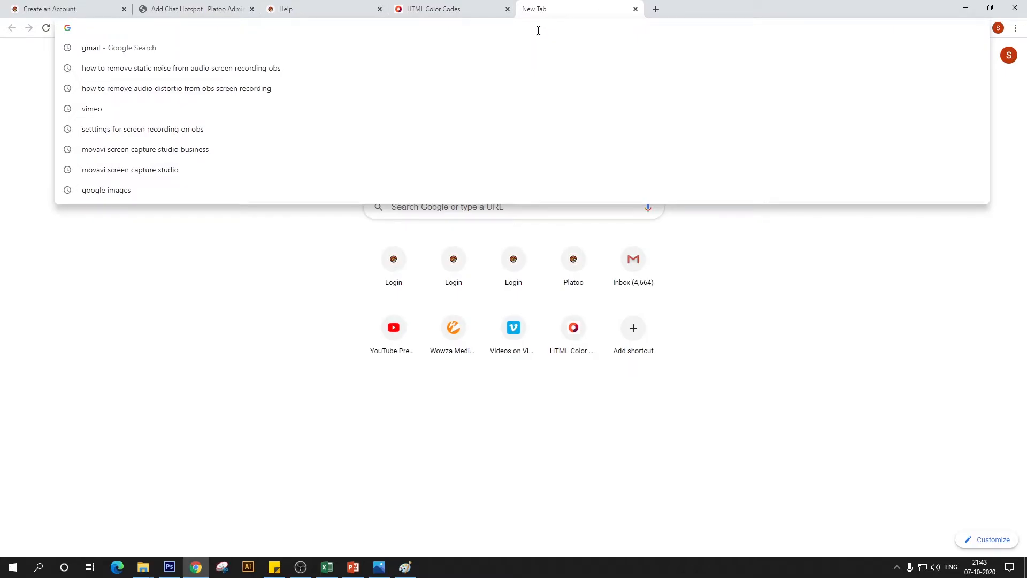
pyautogui.write('l')
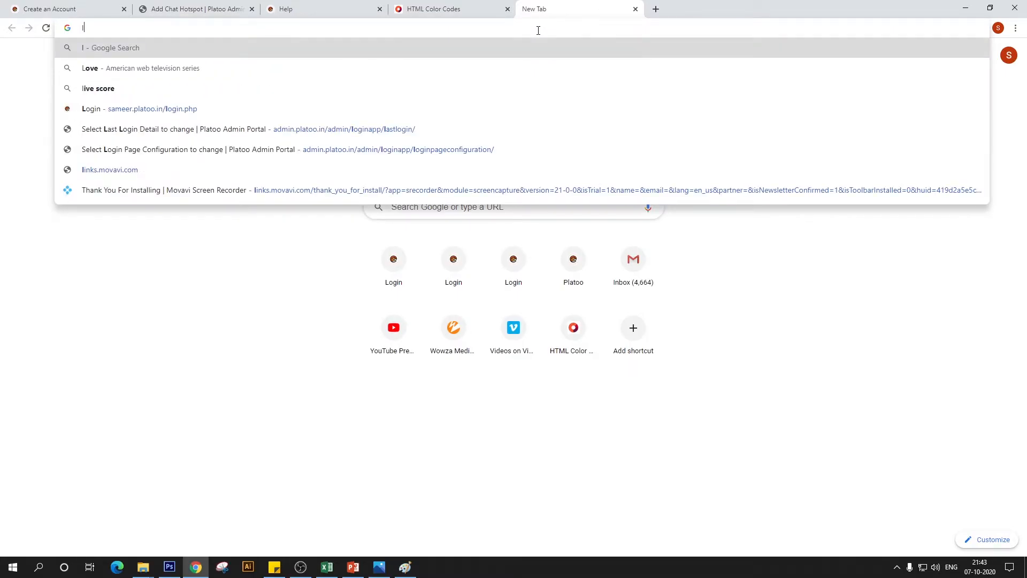
pyautogui.press('BackSpace')
pyautogui.write('tawk.')
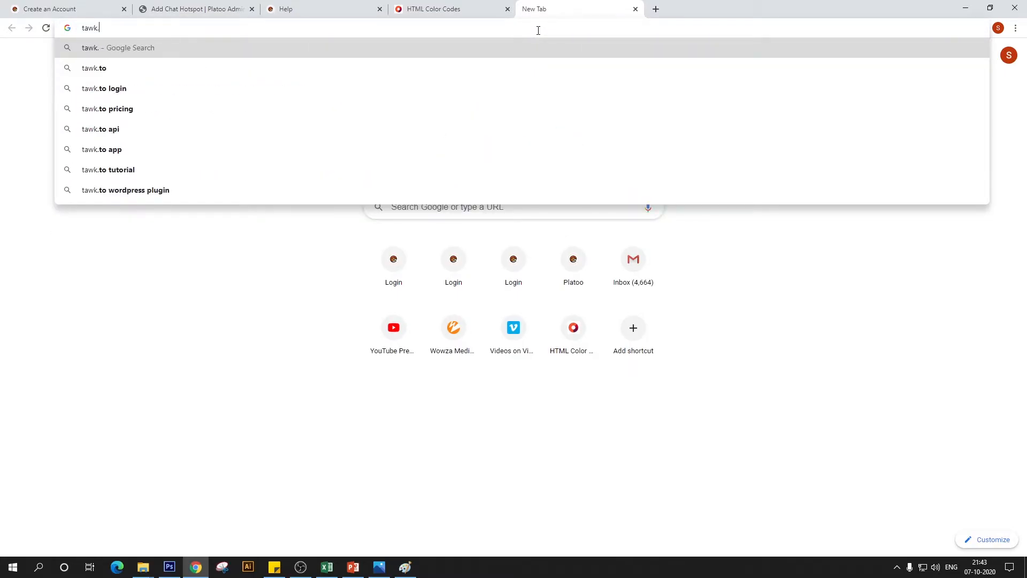
pyautogui.write('to')
pyautogui.press('Return')
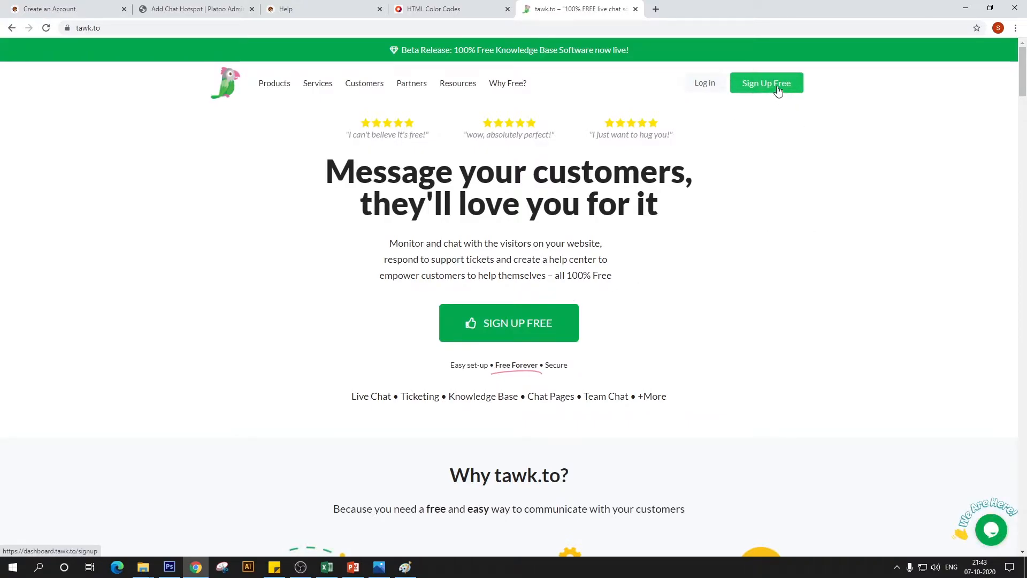
# Step: Log in to the tawk.to dashboard with the account e-mail and password, and allow its notifications
pyautogui.click(705, 84)
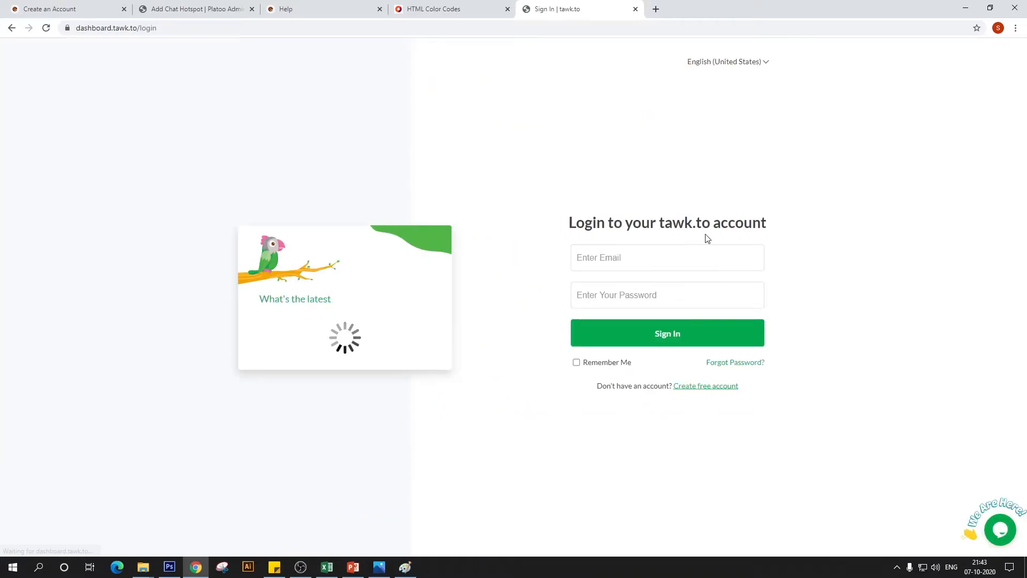
pyautogui.click(661, 264)
pyautogui.click(646, 323)
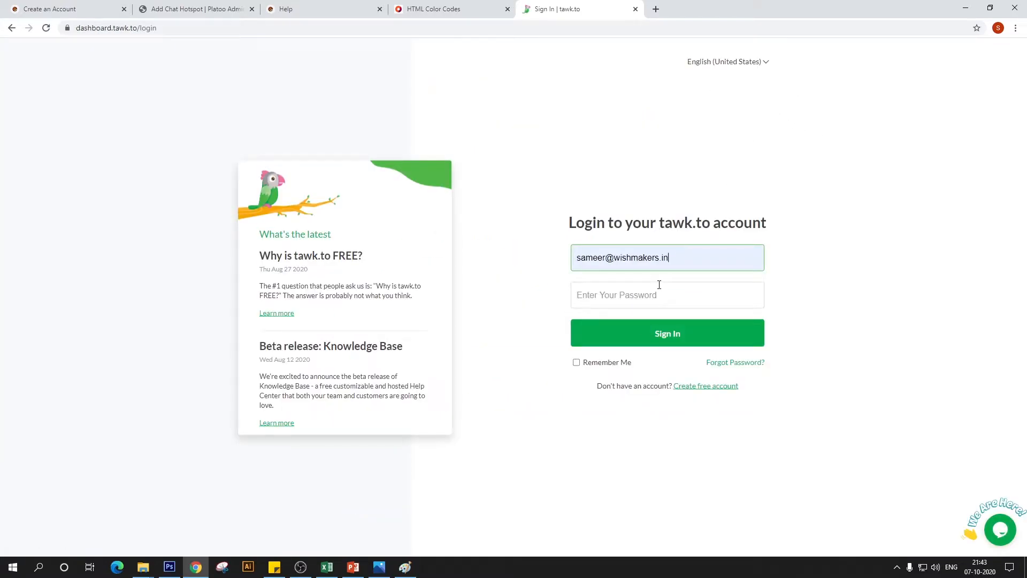
pyautogui.click(658, 284)
pyautogui.write('••')
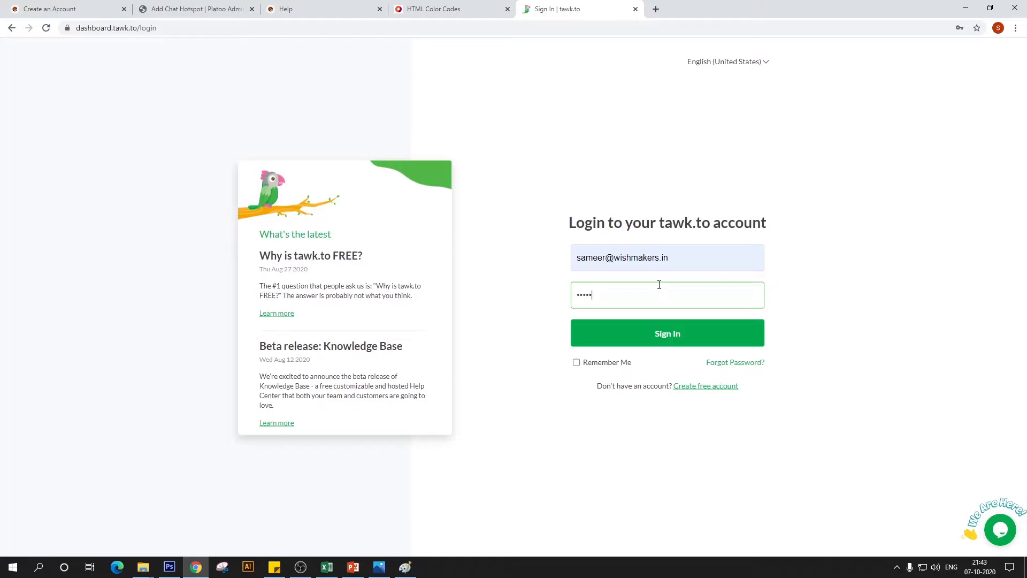
pyautogui.click(694, 331)
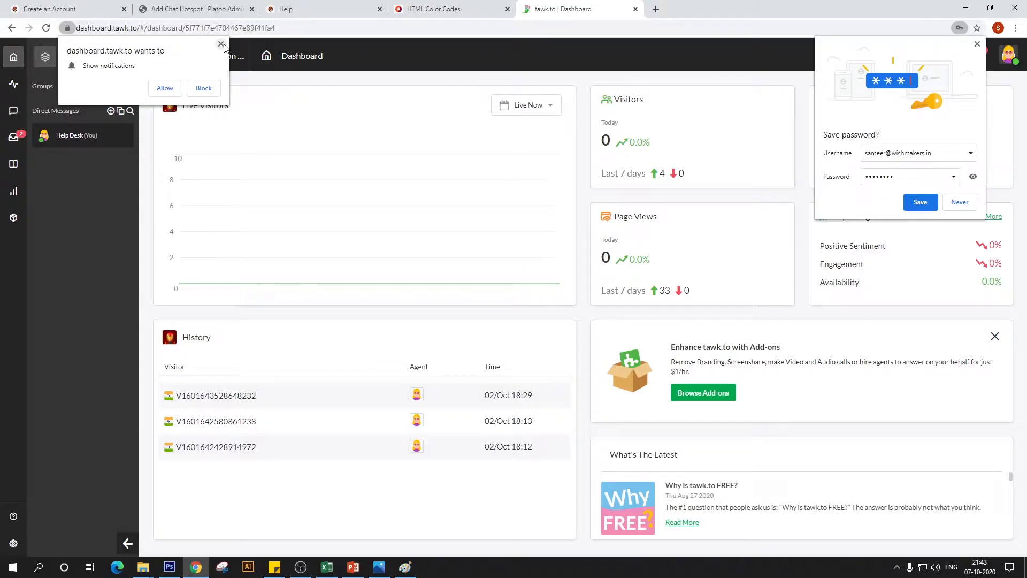
pyautogui.click(170, 86)
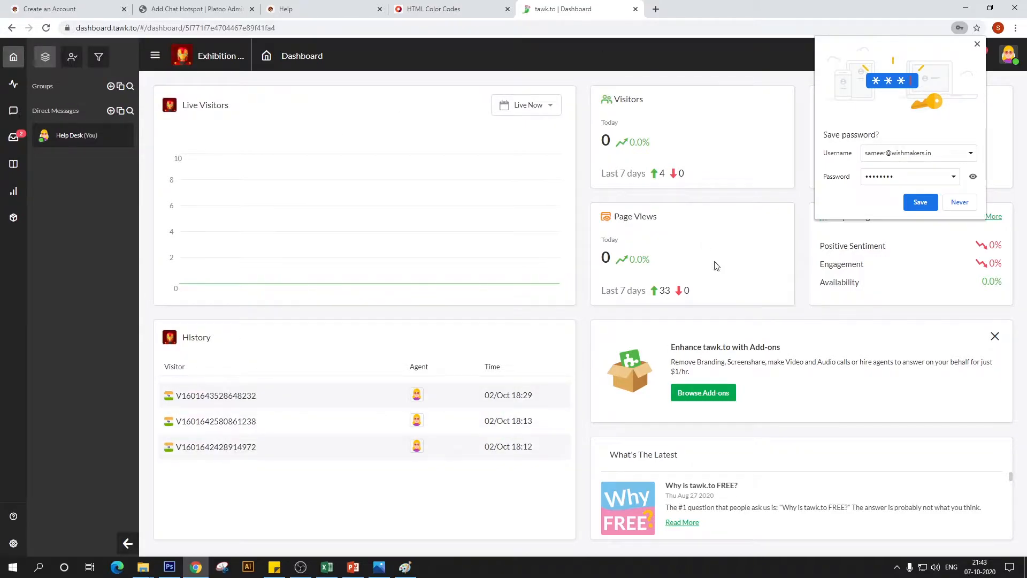
# Step: Decline saving the password and add a property named Platoo Help with the site URL platoo.in
pyautogui.click(960, 208)
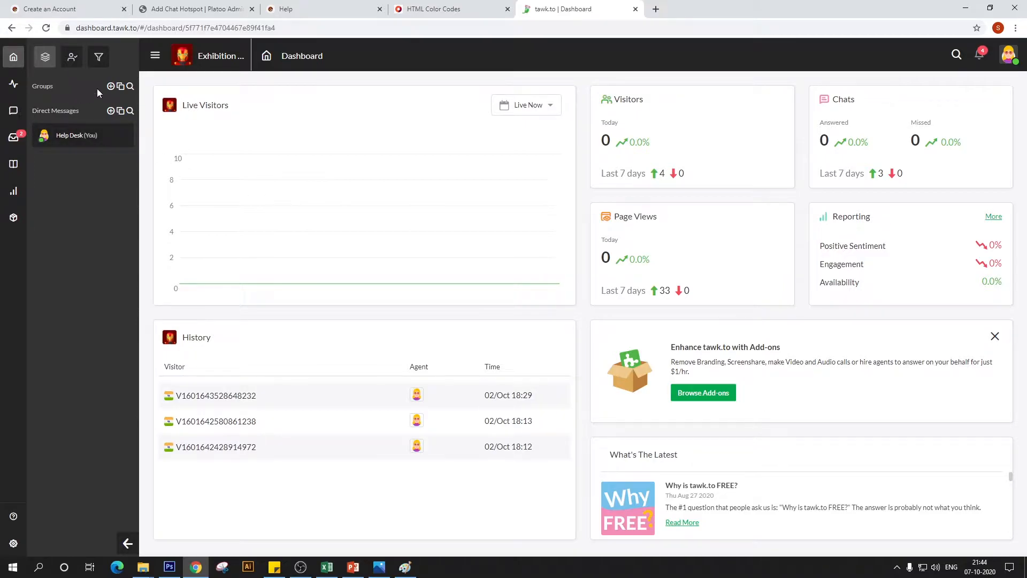
pyautogui.click(155, 56)
pyautogui.click(156, 56)
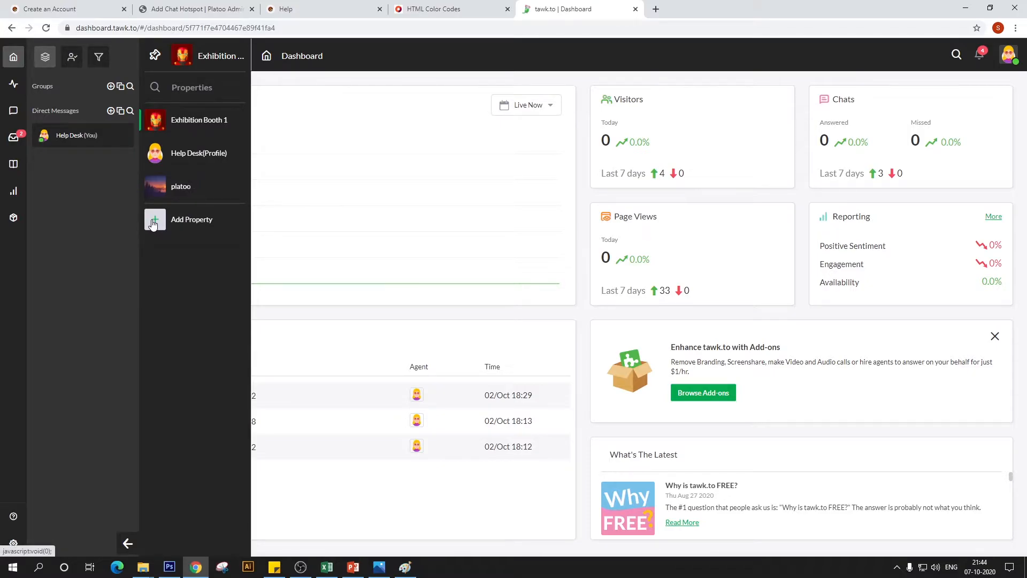
pyautogui.click(152, 224)
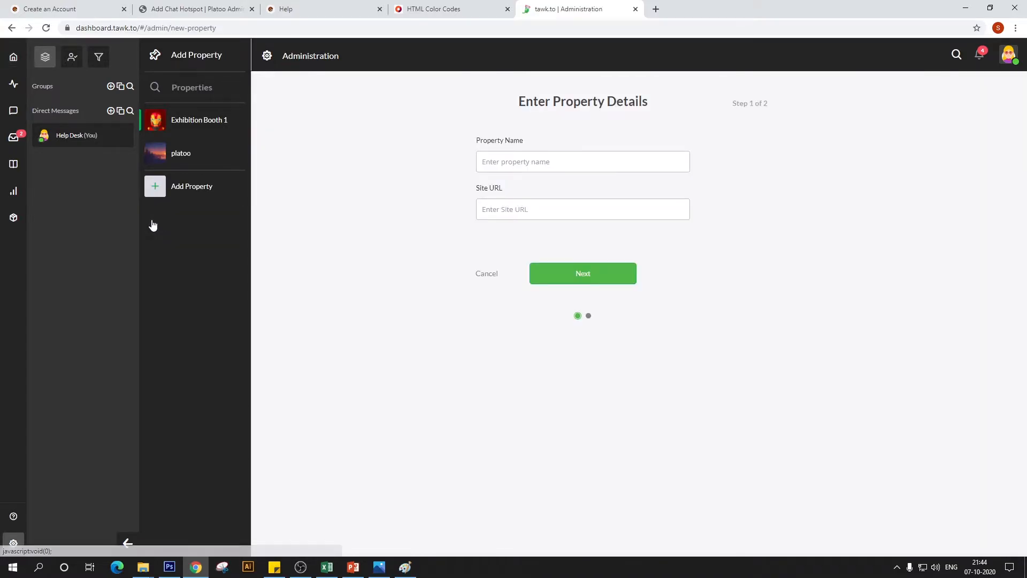
pyautogui.click(518, 163)
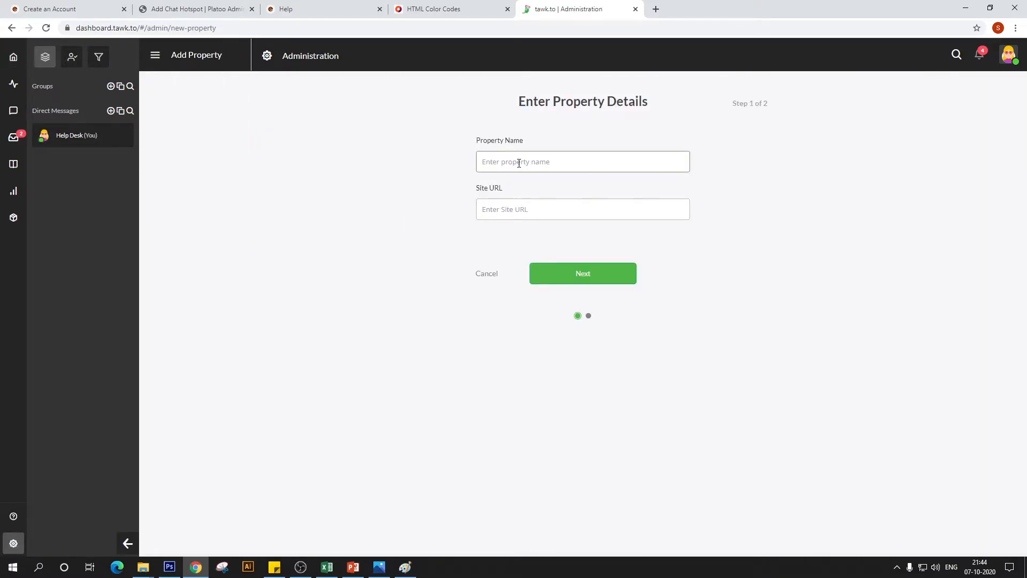
pyautogui.write('Platoo Help')
pyautogui.click(523, 213)
pyautogui.write('platoo.in')
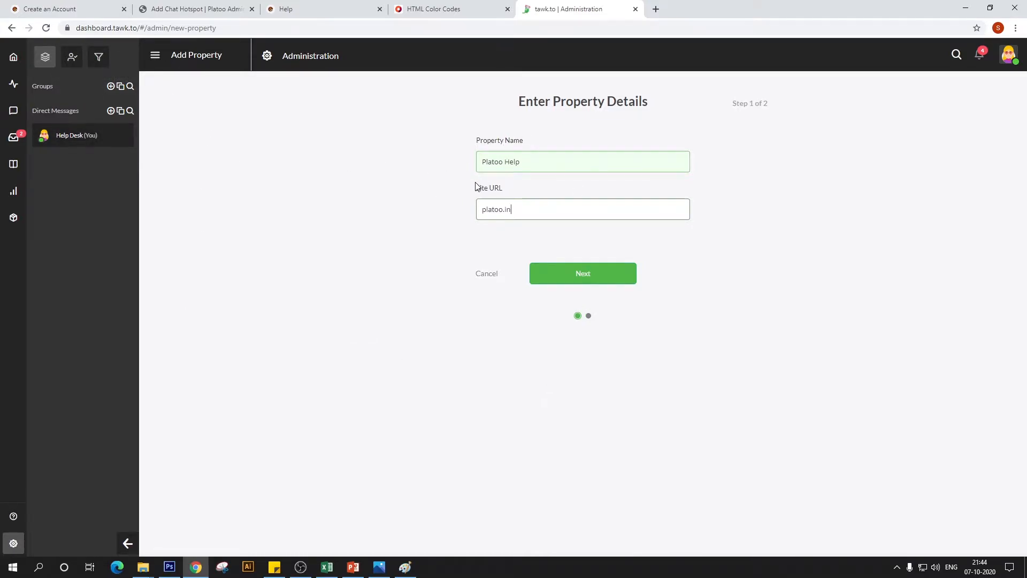
pyautogui.moveTo(171, 63)
pyautogui.click(615, 282)
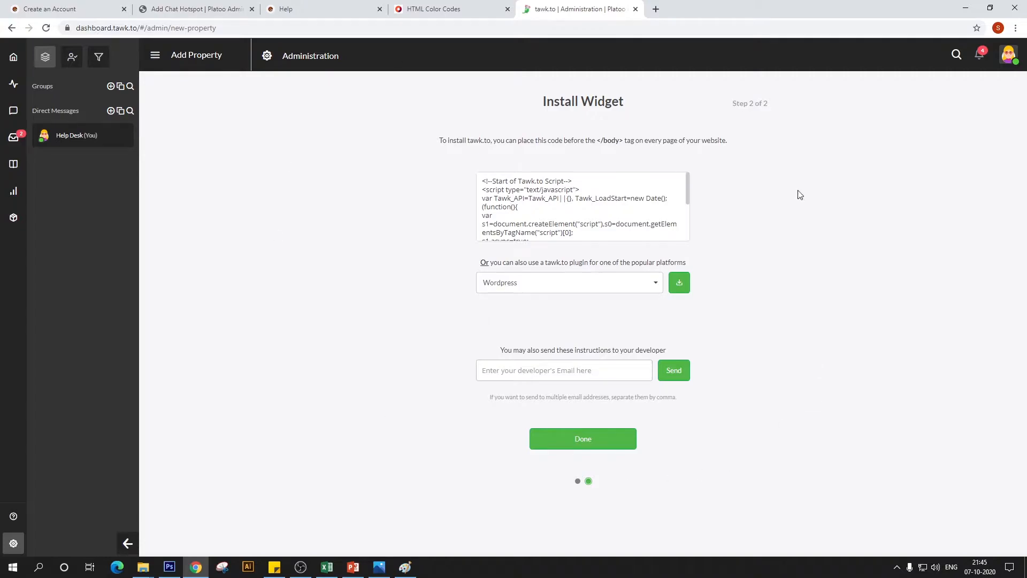
# Step: Copy the Platoo Help widget code to the clipboard and finish the property setup
pyautogui.moveTo(512, 203)
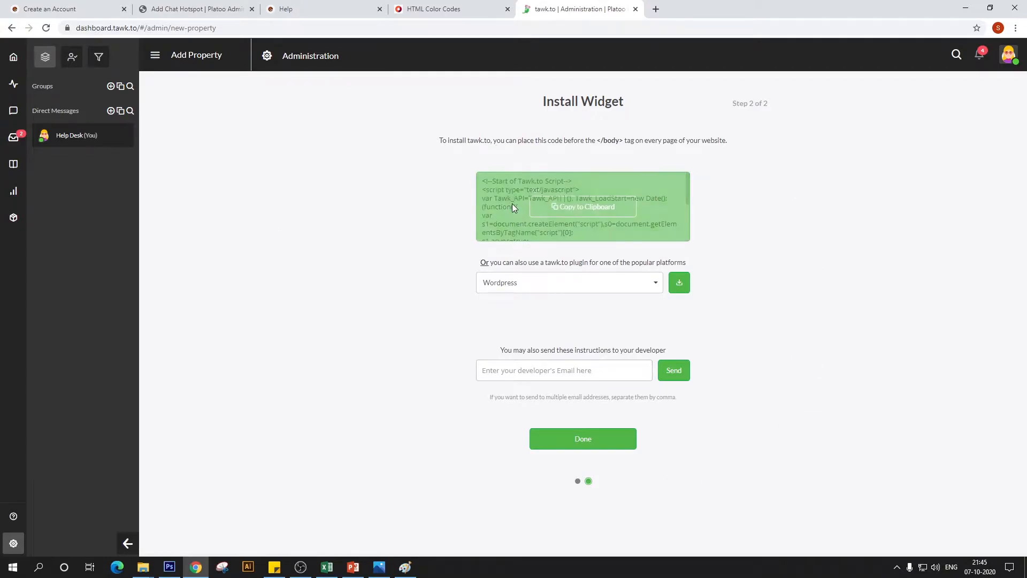
pyautogui.click(568, 212)
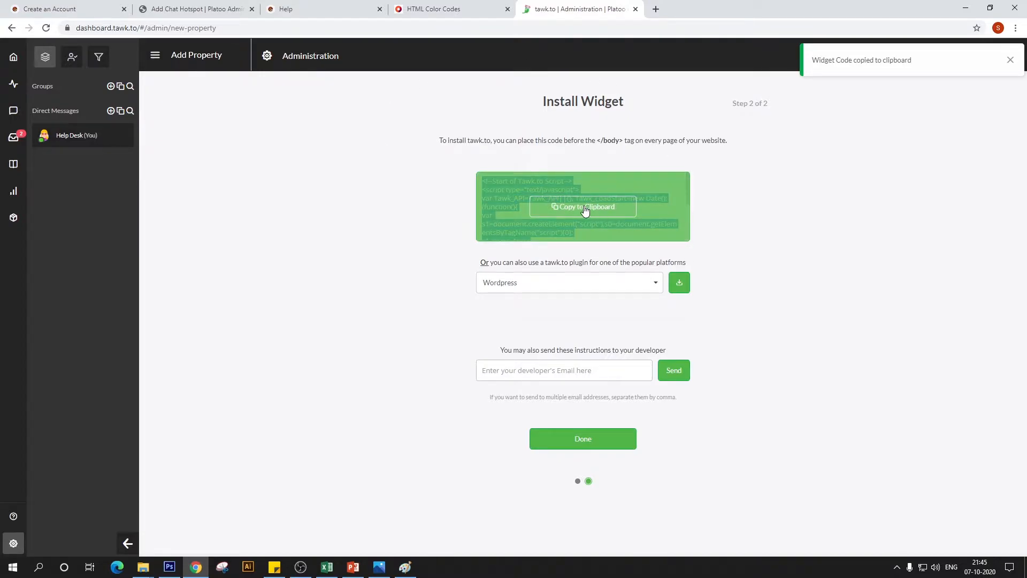
pyautogui.click(585, 210)
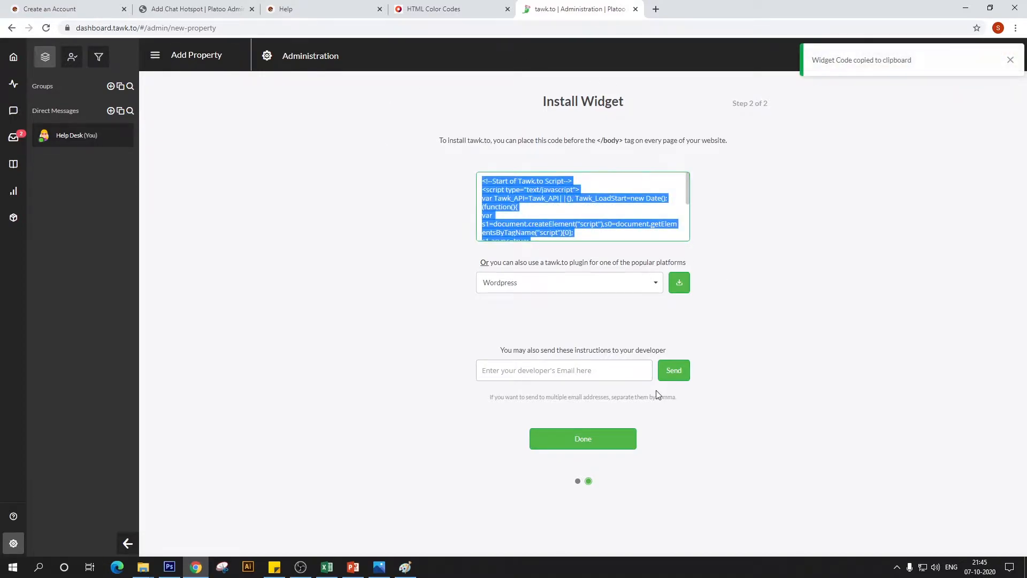
pyautogui.click(597, 448)
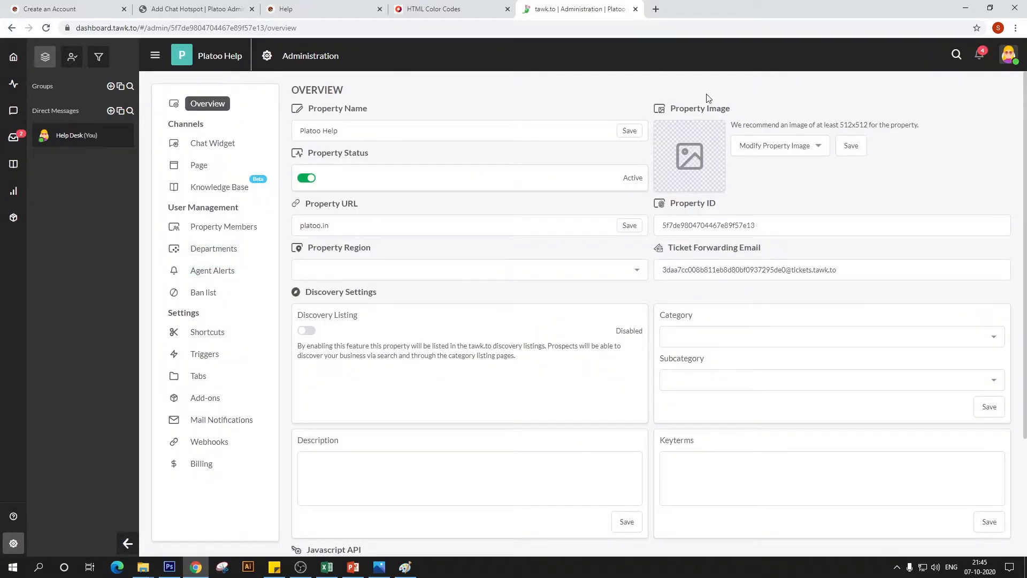
pyautogui.scroll(-1, 775, 225)
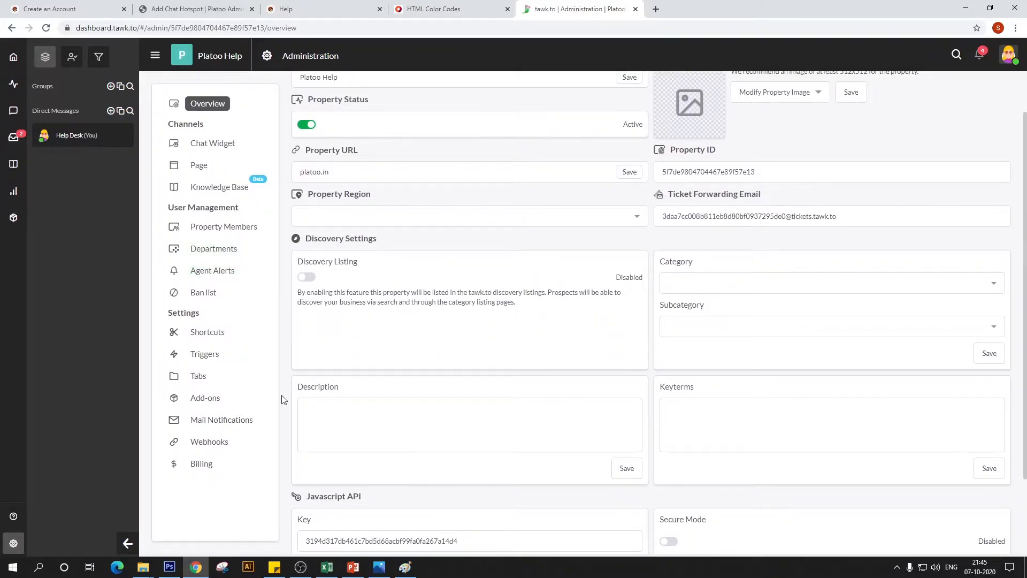
pyautogui.scroll(1, 719, 304)
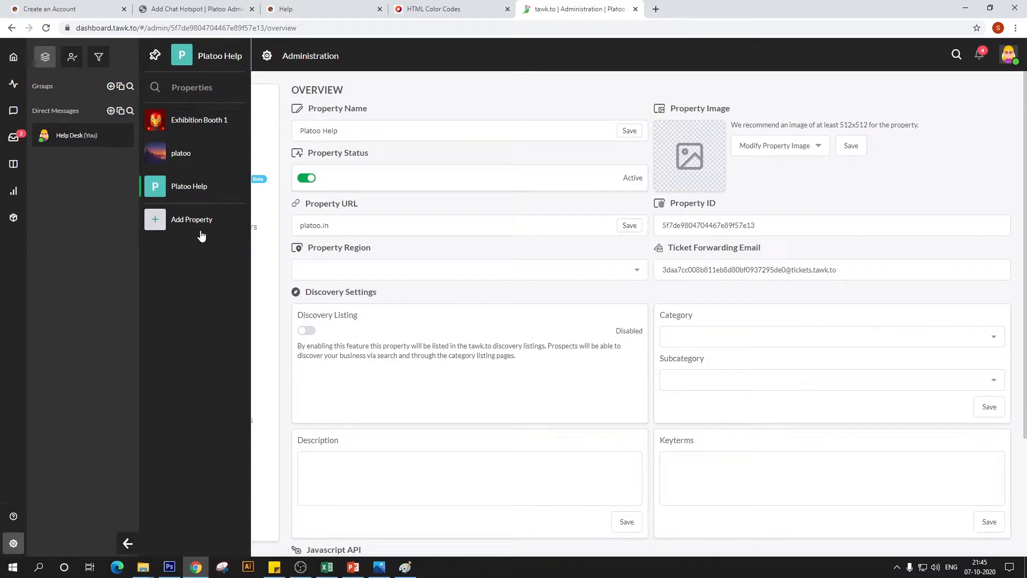
# Step: Add a second property named Platoo Help 2 with the site URL platoo.in
pyautogui.click(162, 225)
pyautogui.click(526, 163)
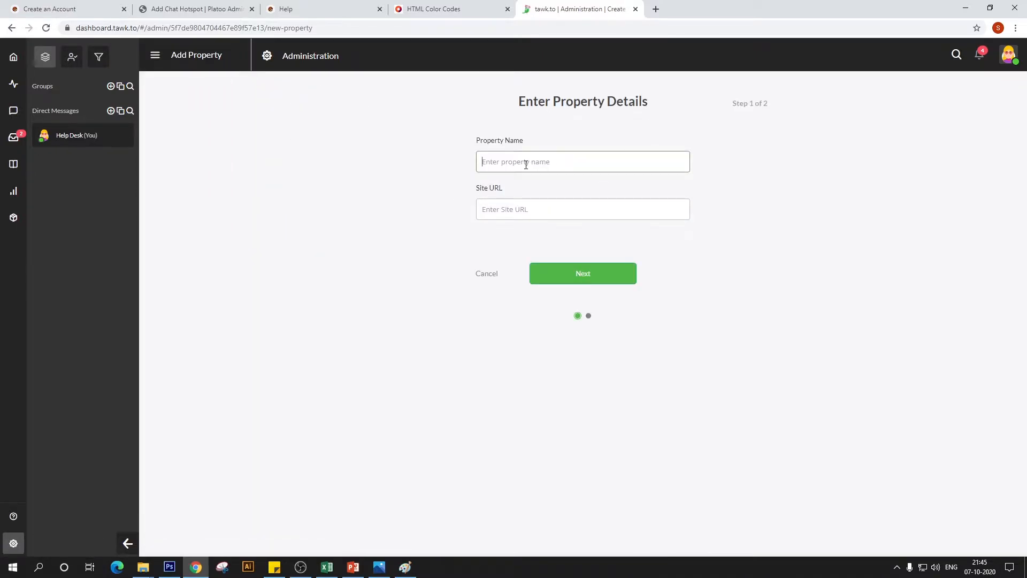
pyautogui.write('PL')
pyautogui.press('BackSpace')
pyautogui.press('BackSpace')
pyautogui.press('BackSpace')
pyautogui.press('BackSpace')
pyautogui.press('BackSpace')
pyautogui.write('Platoo Help')
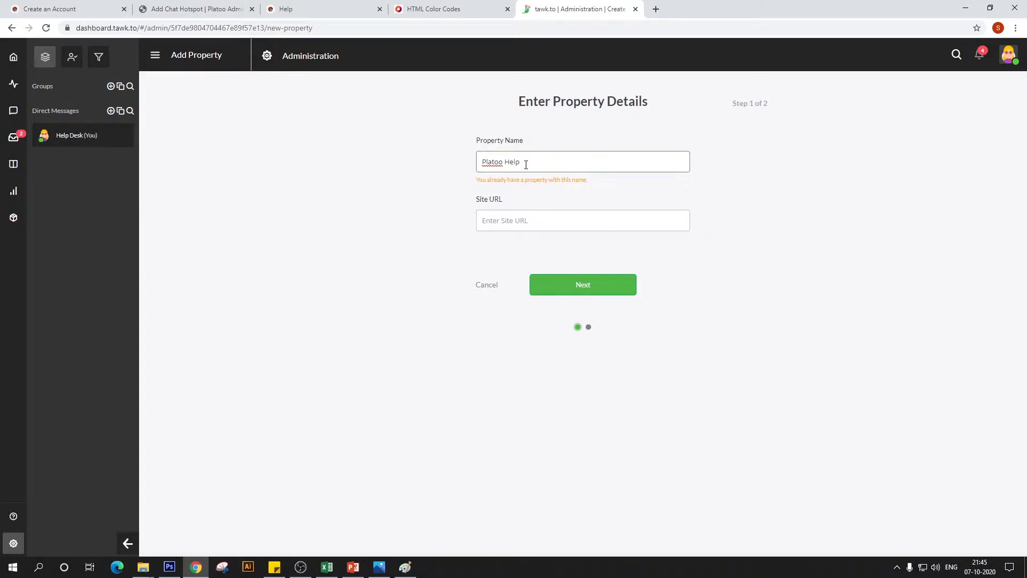
pyautogui.write(' 2')
pyautogui.click(525, 210)
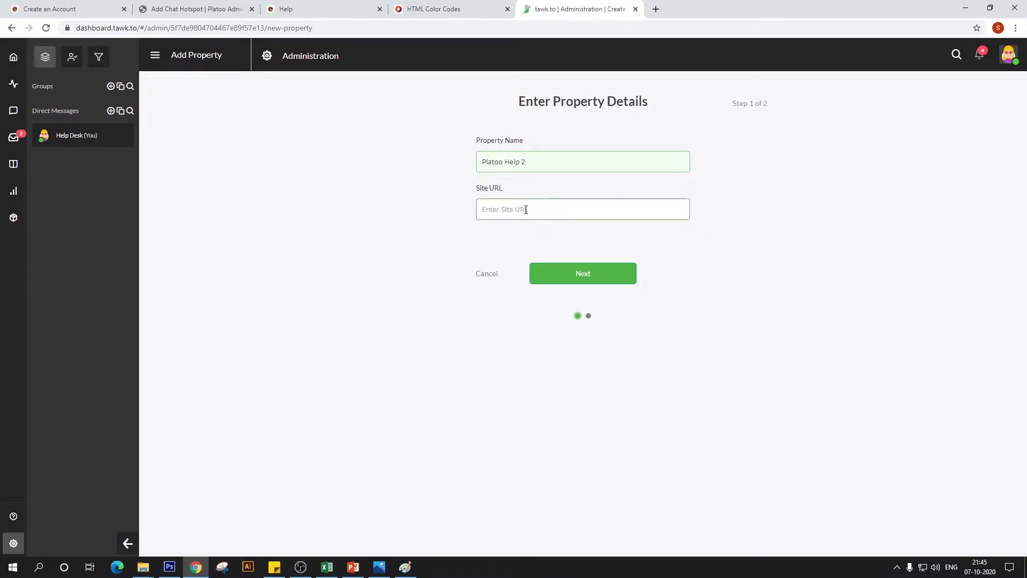
pyautogui.write('platoo.in')
pyautogui.click(553, 278)
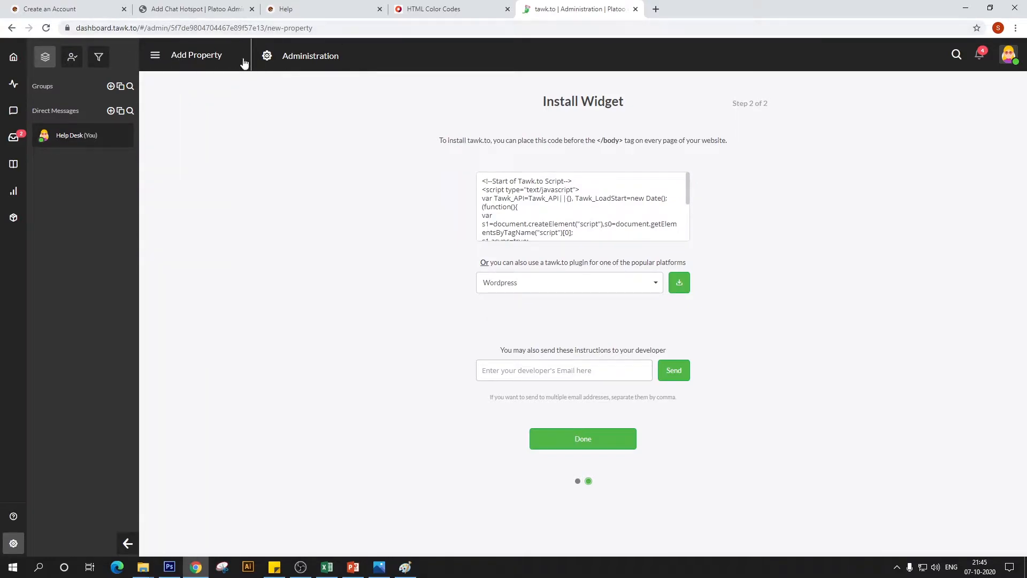
# Step: Leave the widget installation page and return to the Platoo Help property's overview
pyautogui.click(11, 29)
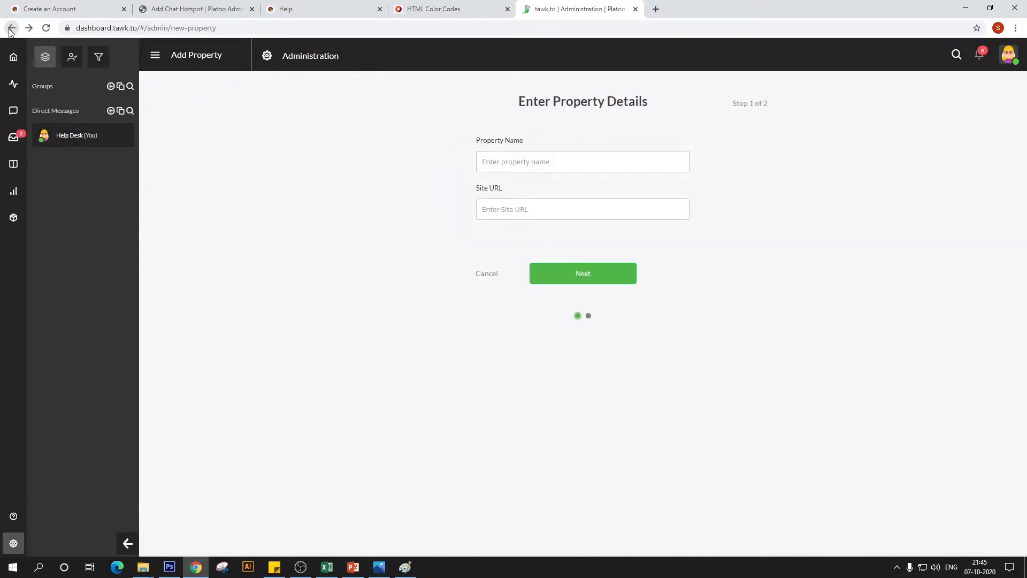
pyautogui.click(10, 29)
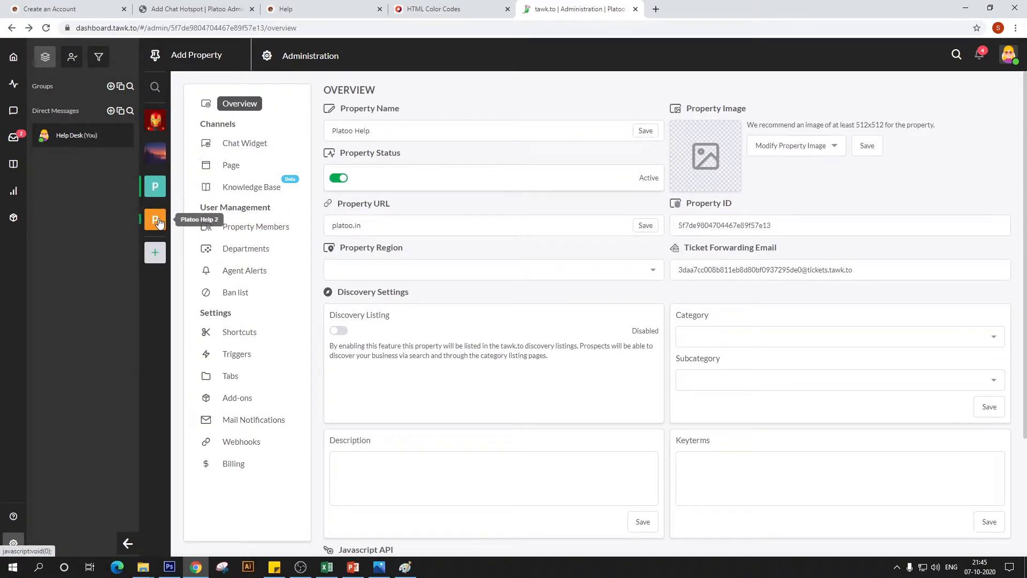
pyautogui.click(154, 185)
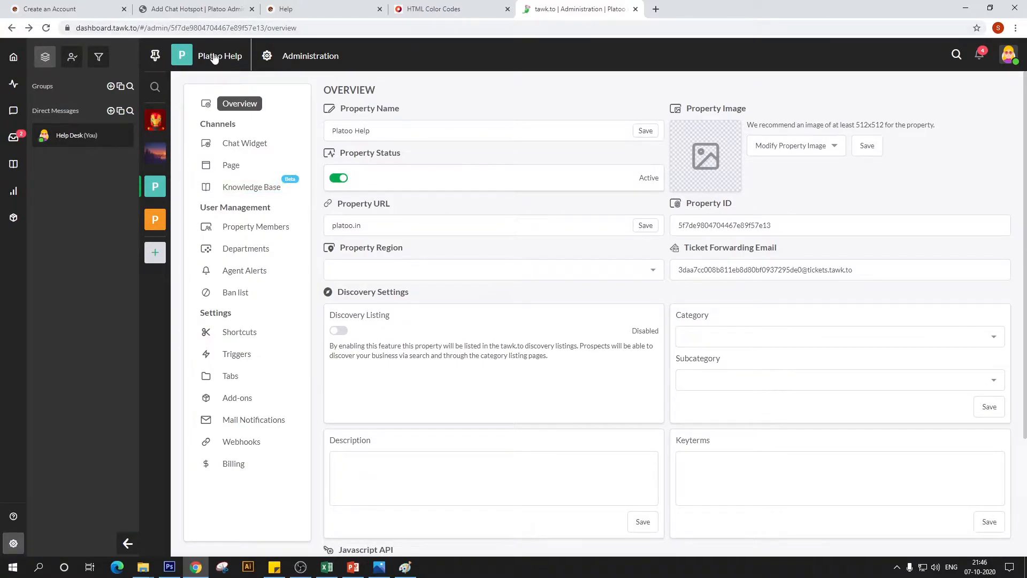
# Step: Paste the copied tawk.to script as the chat widget code of the new chat hotspot in the Platoo admin
pyautogui.click(196, 7)
pyautogui.click(310, 263)
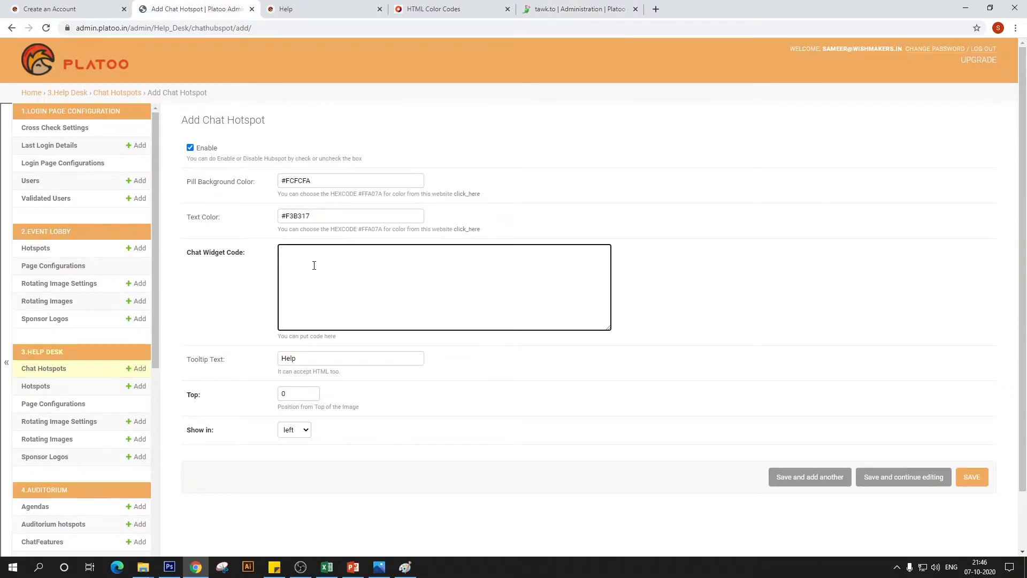
pyautogui.hotkey('ctrl', 'v')
# Step: Find the hotspot's vertical position on the raw Help Desk image in Paint and set the hotspot's Top to 375
pyautogui.scroll(-1, 394, 351)
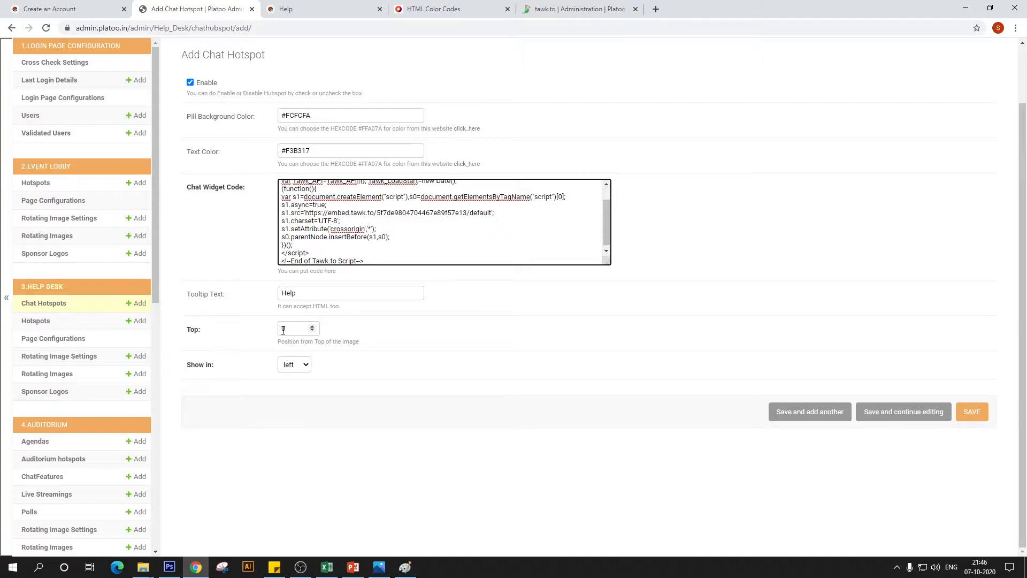
pyautogui.click(405, 567)
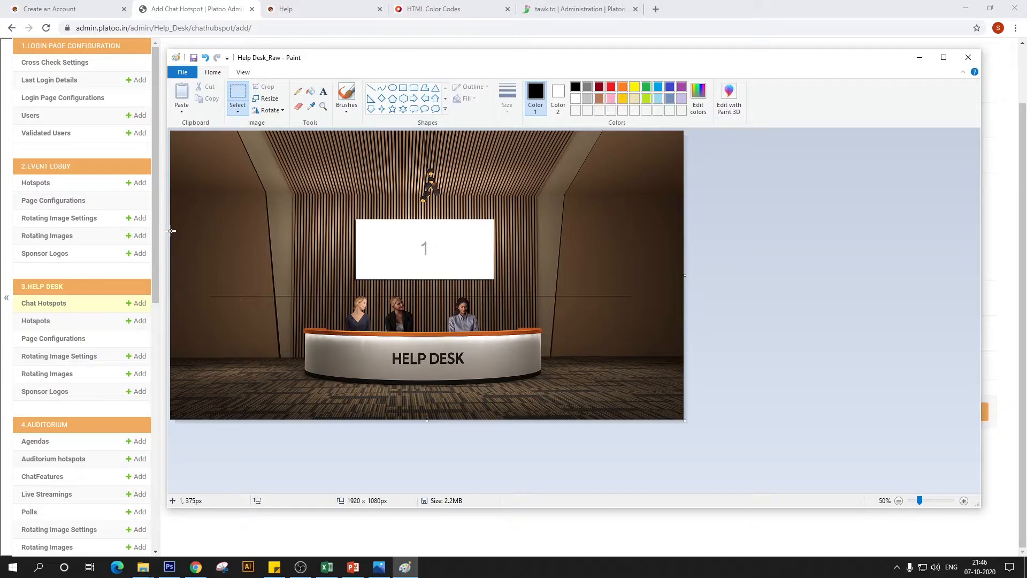
pyautogui.click(188, 570)
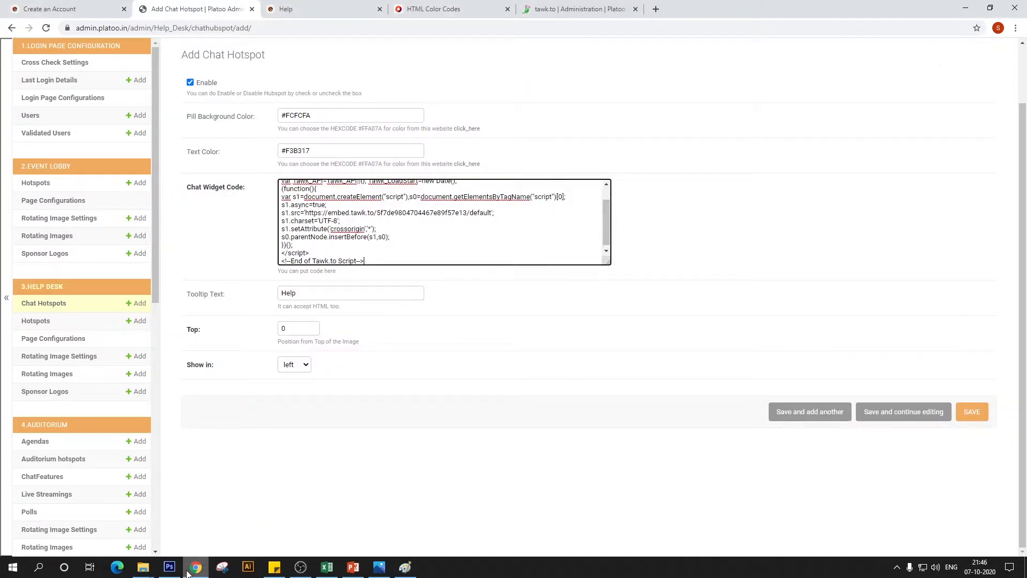
pyautogui.doubleClick(305, 328)
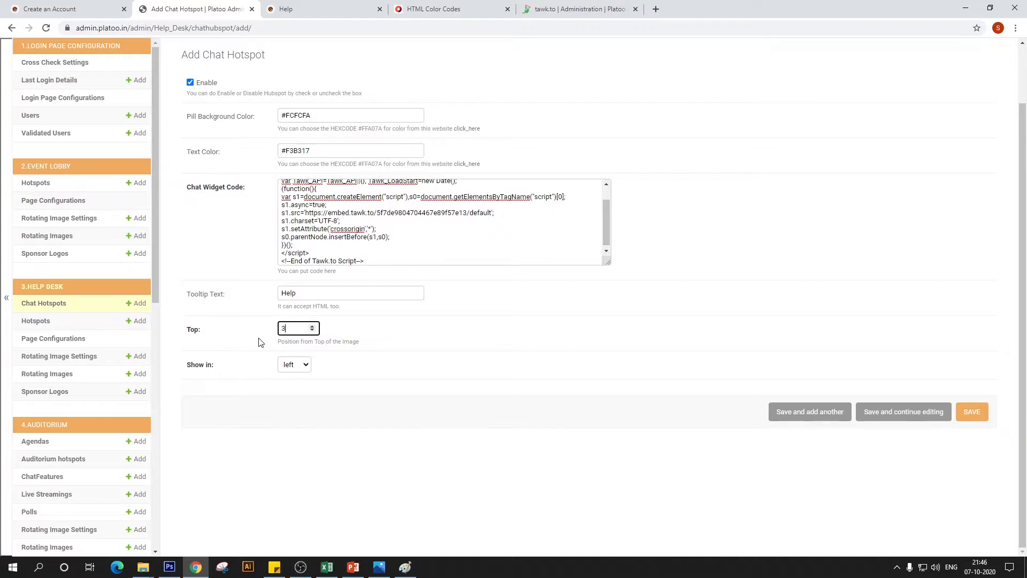
# Step: Set the chat hotspot to show in the left and save it
pyautogui.click(298, 368)
pyautogui.click(298, 389)
pyautogui.click(298, 372)
pyautogui.click(294, 380)
pyautogui.click(972, 412)
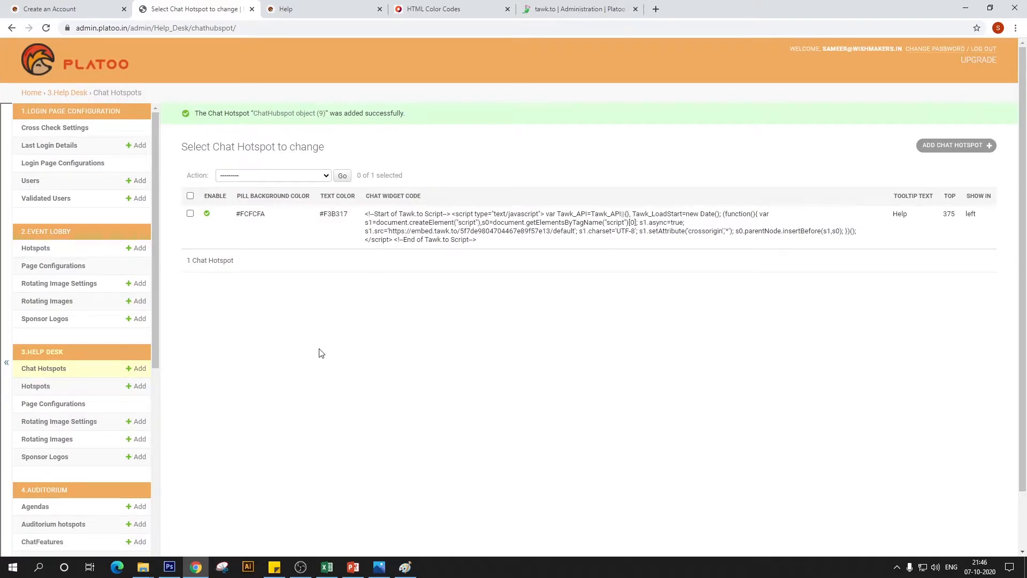
# Step: Reload the live Help Desk page and open the chat from its Help hotspot
pyautogui.click(315, 9)
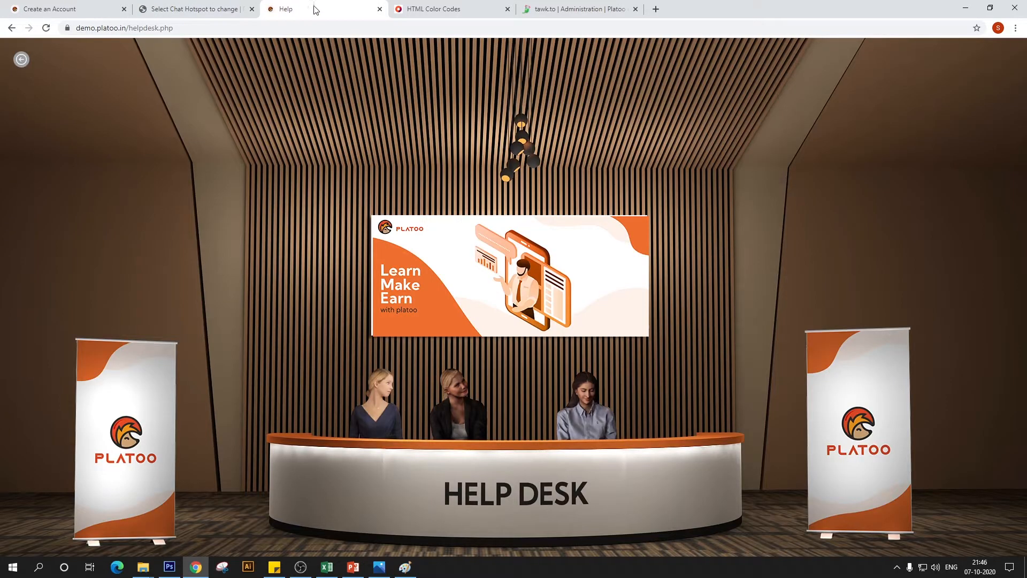
pyautogui.click(46, 28)
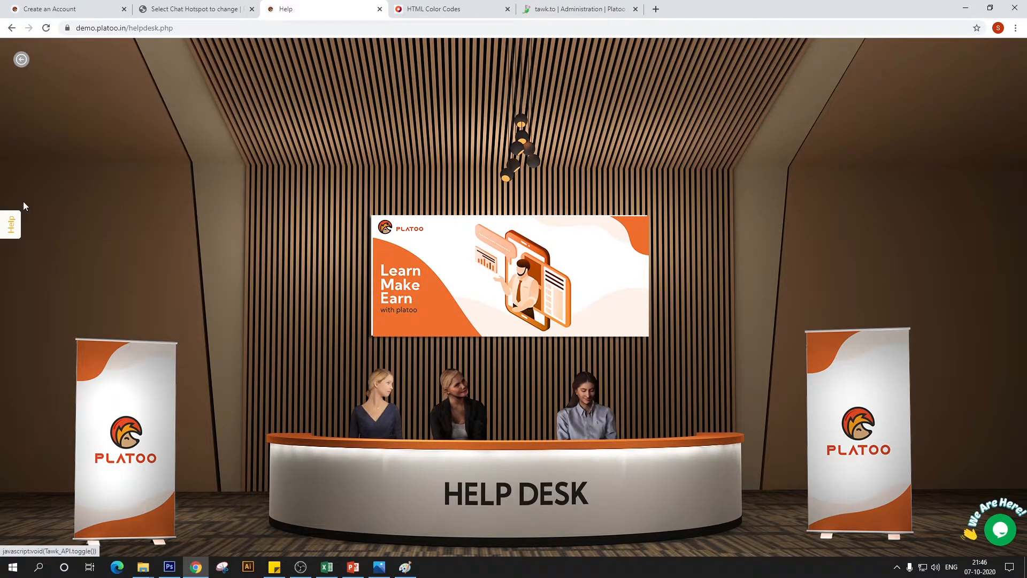
pyautogui.click(13, 227)
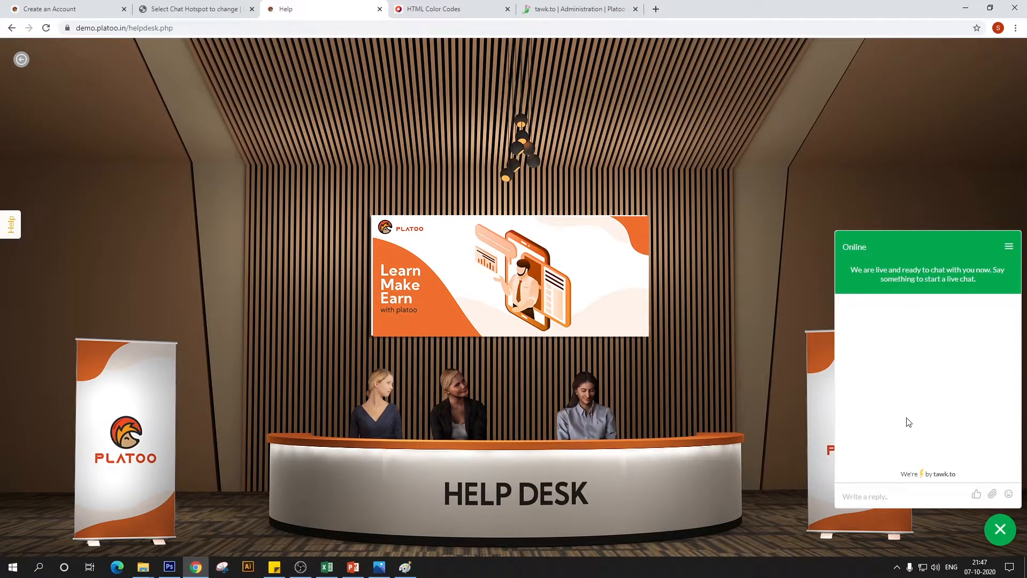
# Step: Review the Platoo Help property's overview in tawk.to and open its chat widget settings to examine the code and appearance options
pyautogui.click(580, 8)
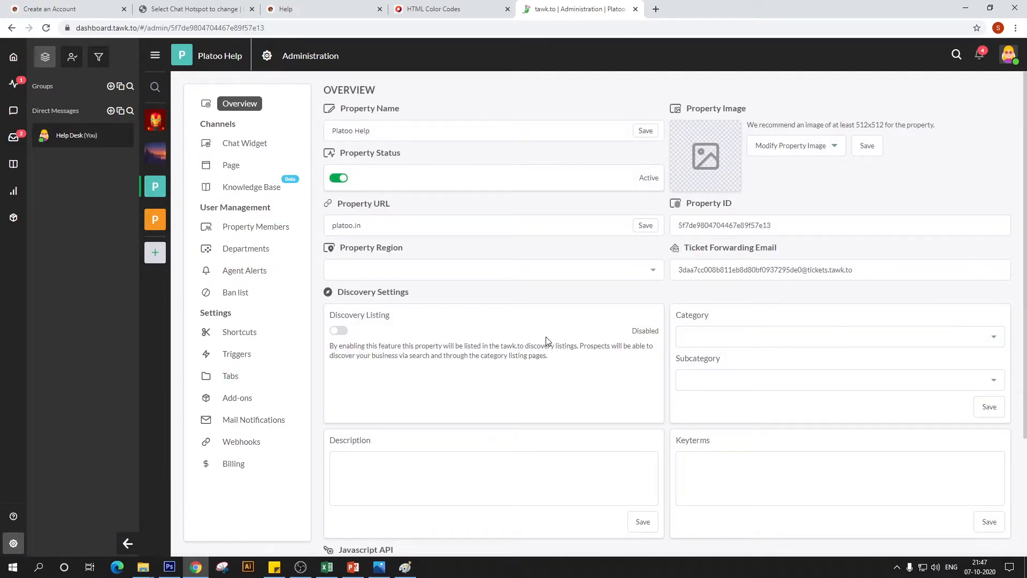
pyautogui.scroll(-3, 546, 339)
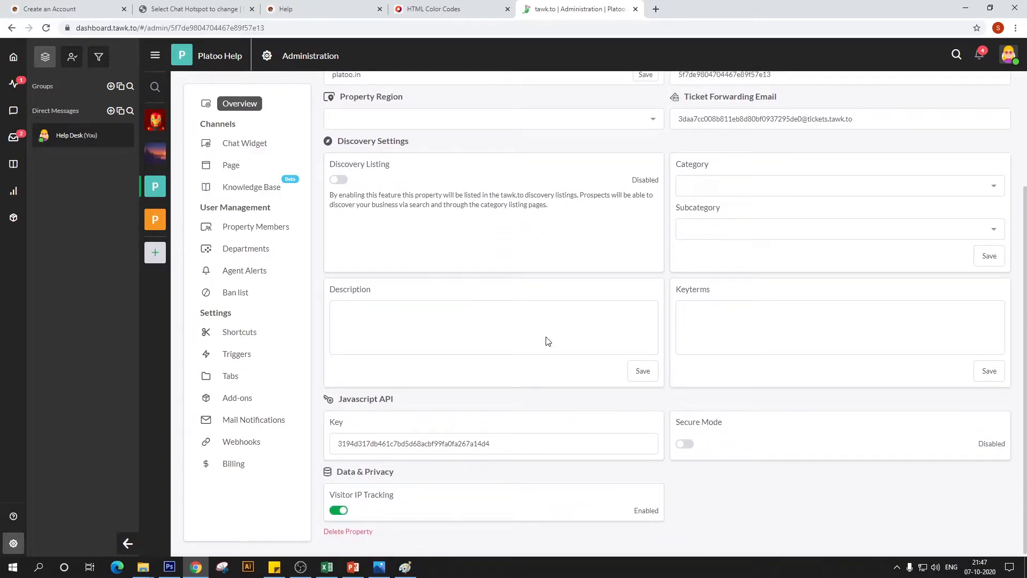
pyautogui.scroll(3, 578, 384)
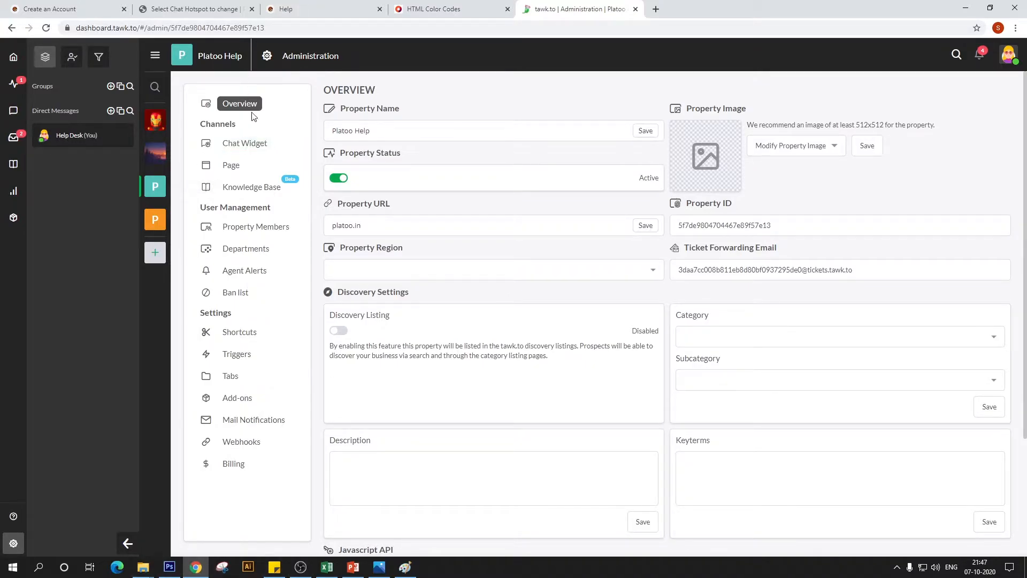
pyautogui.click(245, 144)
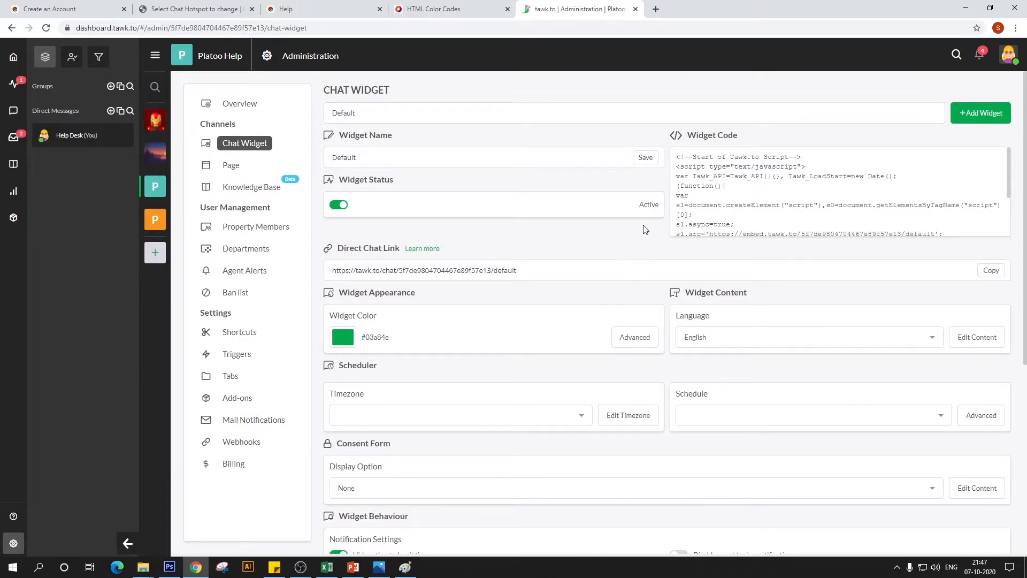
pyautogui.moveTo(789, 161)
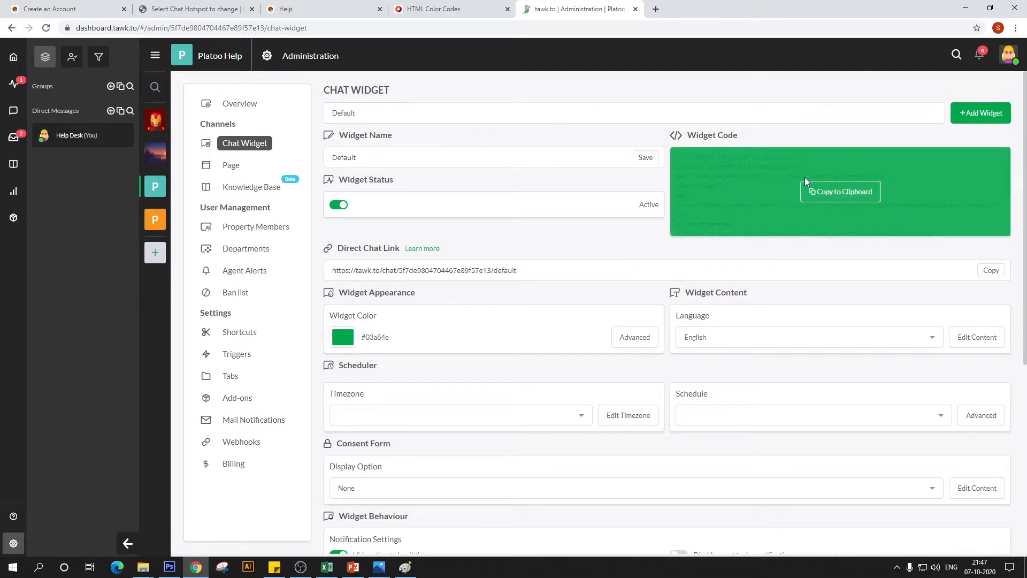
pyautogui.scroll(-1, 566, 239)
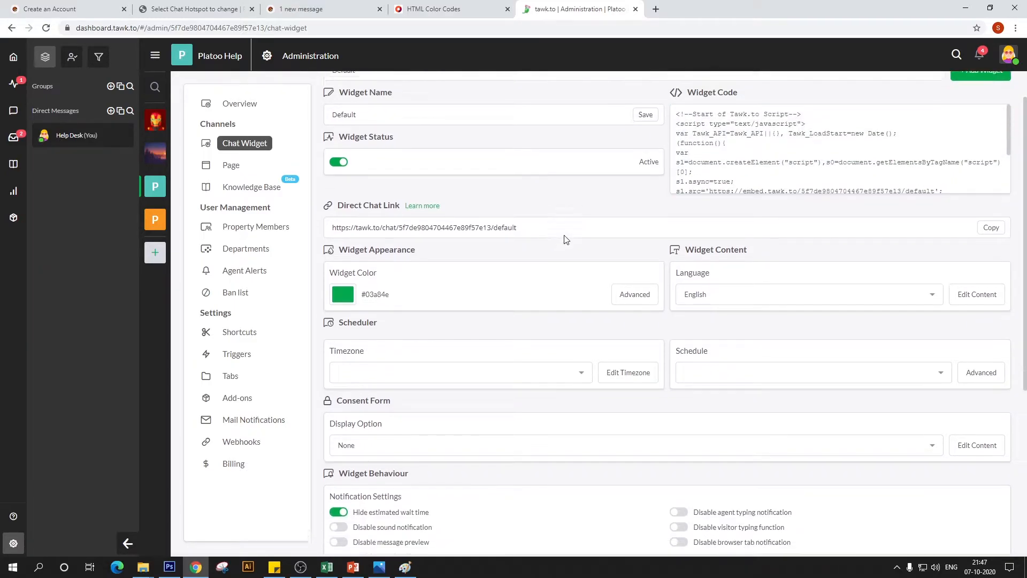
pyautogui.scroll(1, 695, 214)
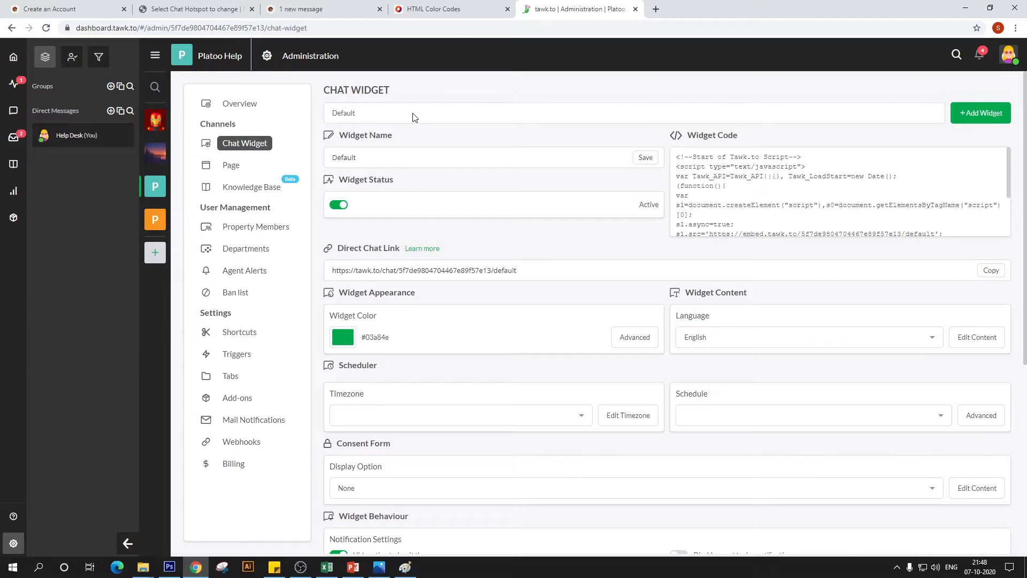
# Step: Rename the chat widget as Help and set its widget color to #ffb31d
pyautogui.doubleClick(443, 158)
pyautogui.write('Help')
pyautogui.scroll(-1, 674, 268)
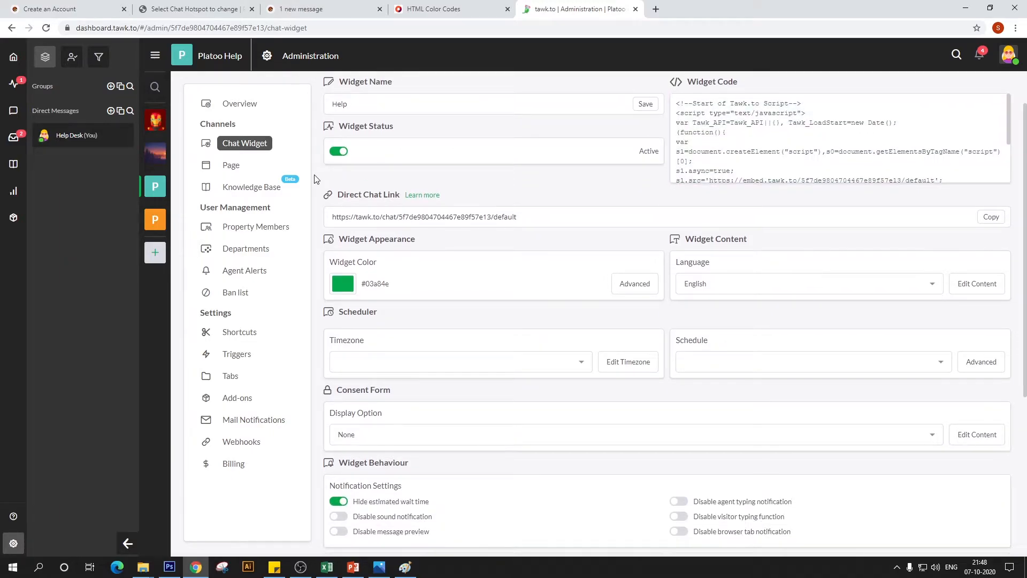
pyautogui.scroll(-1, 529, 177)
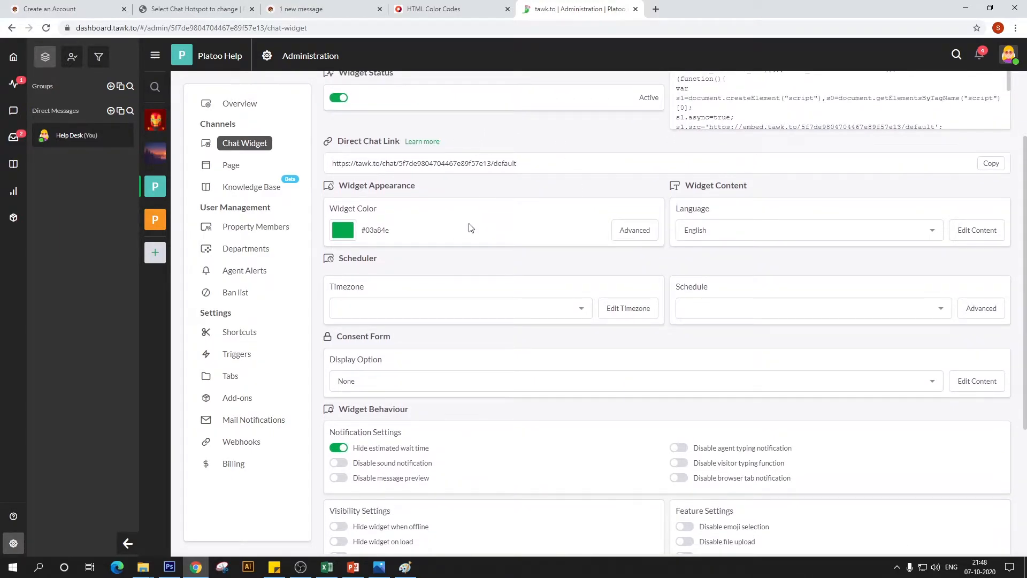
pyautogui.scroll(-1, 535, 179)
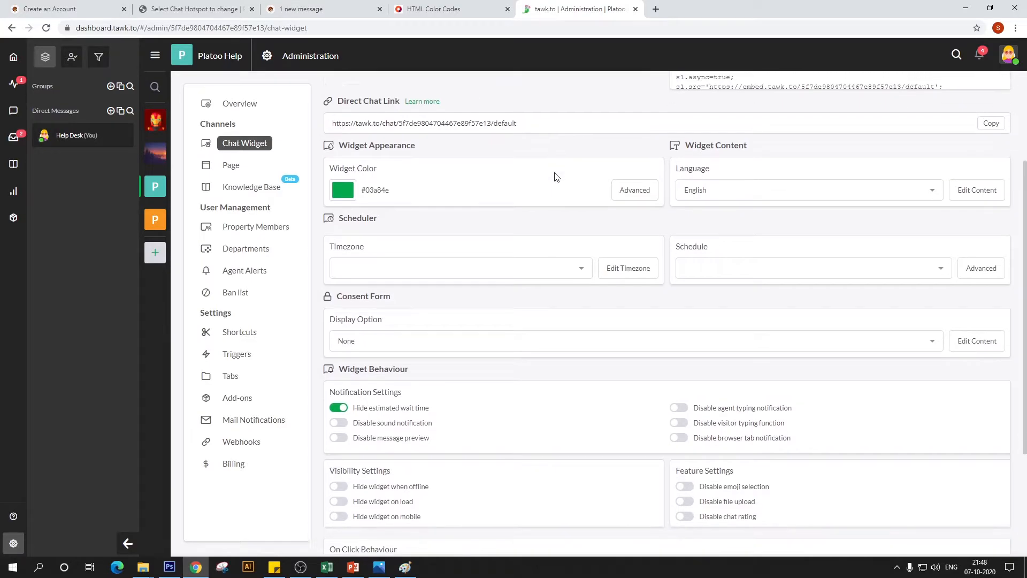
pyautogui.click(348, 183)
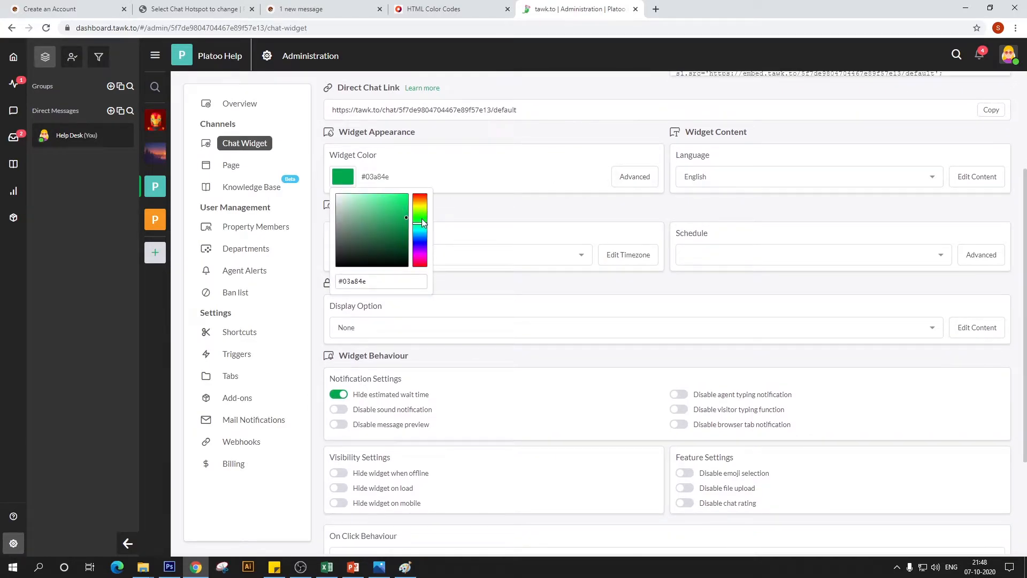
pyautogui.moveTo(422, 220)
pyautogui.mouseDown()
pyautogui.moveTo(424, 203)
pyautogui.moveTo(403, 222)
pyautogui.moveTo(378, 210)
pyautogui.moveTo(423, 201)
pyautogui.mouseUp()
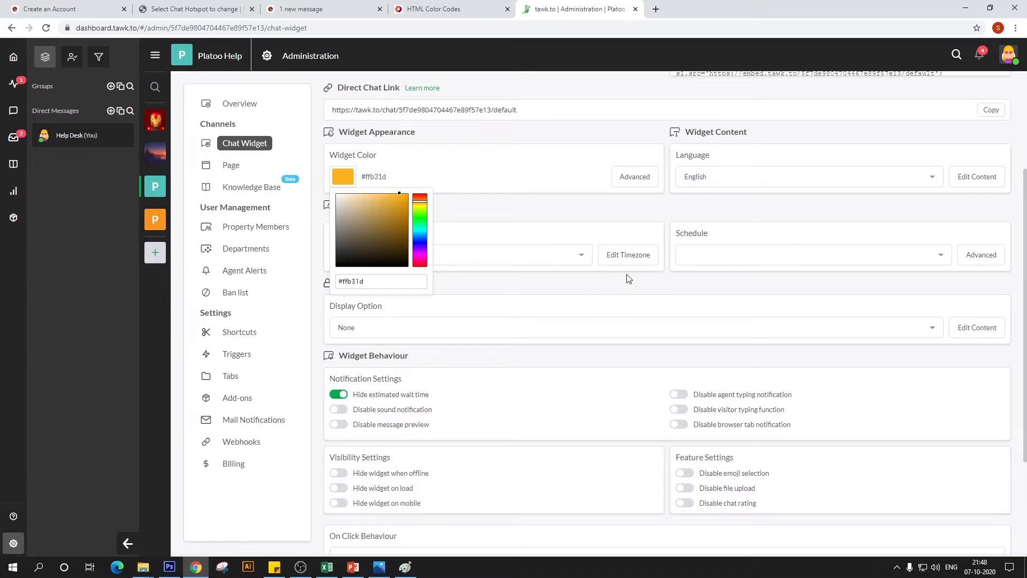
pyautogui.click(487, 179)
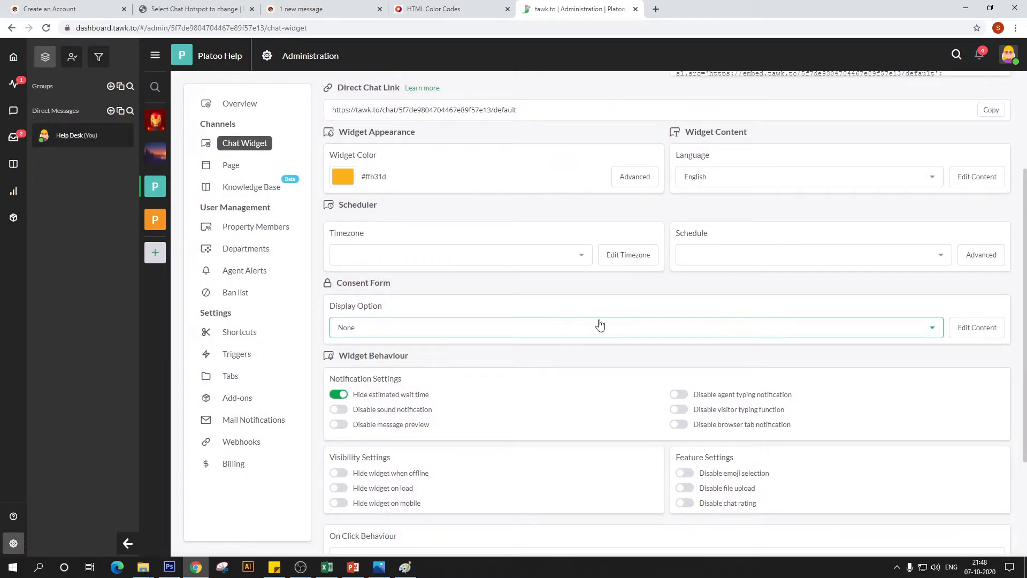
# Step: Edit the widget content so the online greeting reads "Hello! Welcome to Platoo, How may I assist you"
pyautogui.click(964, 182)
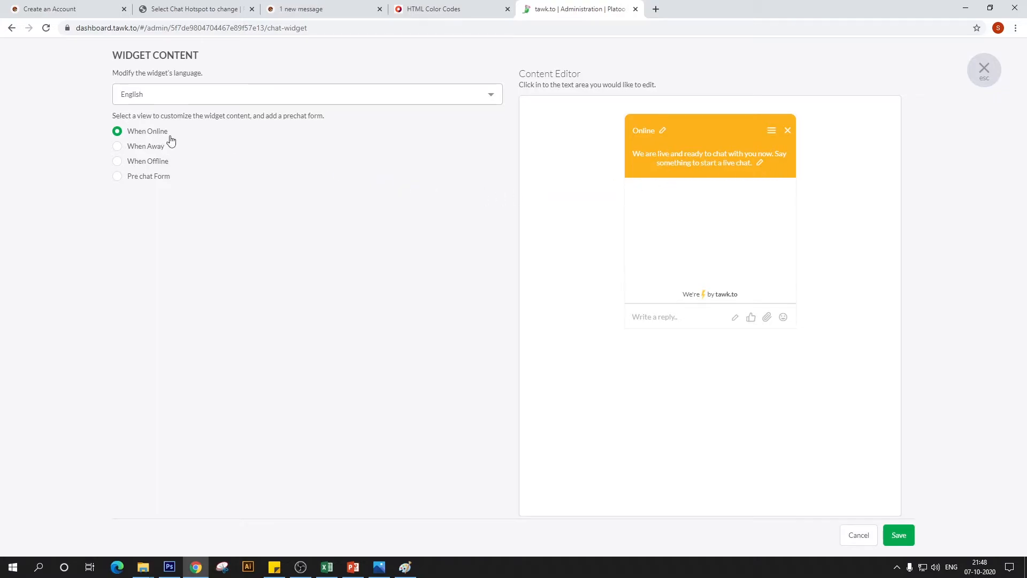
pyautogui.click(692, 160)
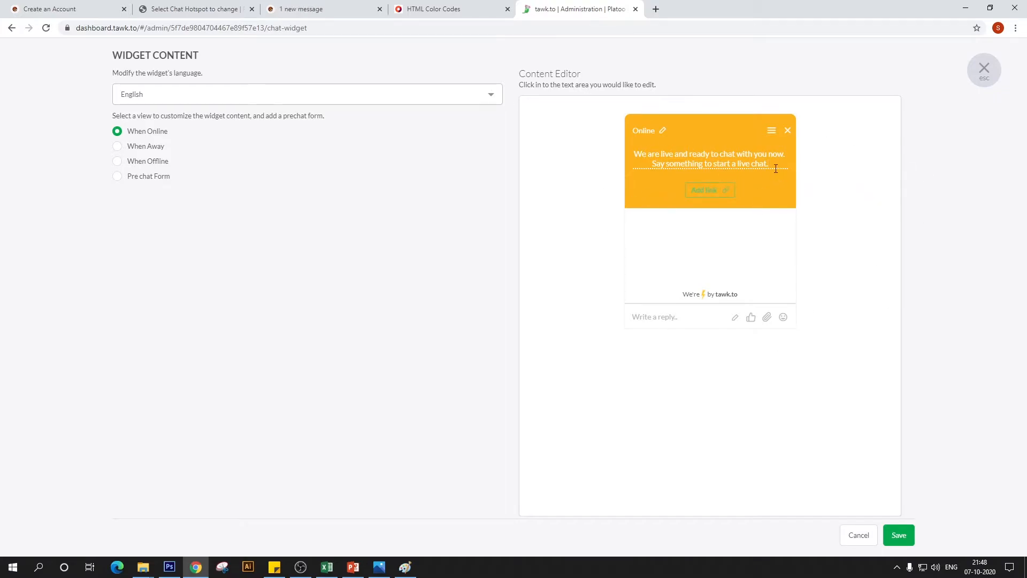
pyautogui.moveTo(775, 166); pyautogui.dragTo(615, 149)
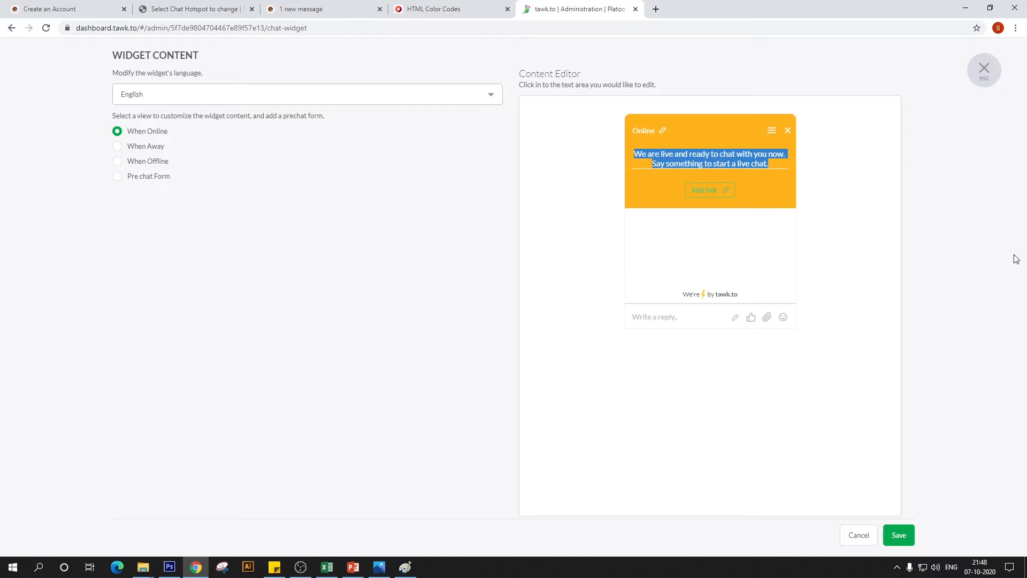
pyautogui.write('Hell')
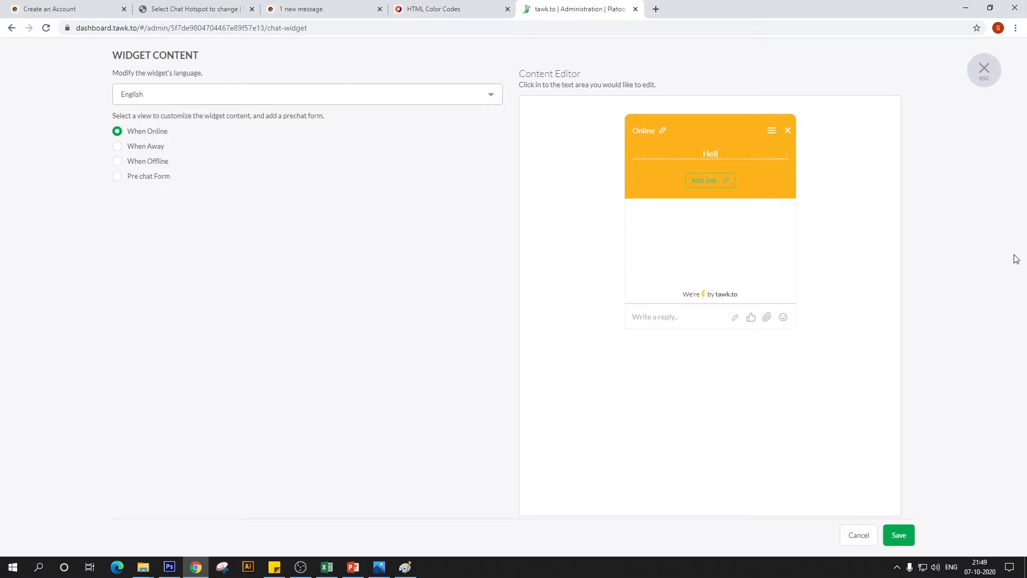
pyautogui.write('o! Welcome to Platoo. How may I ')
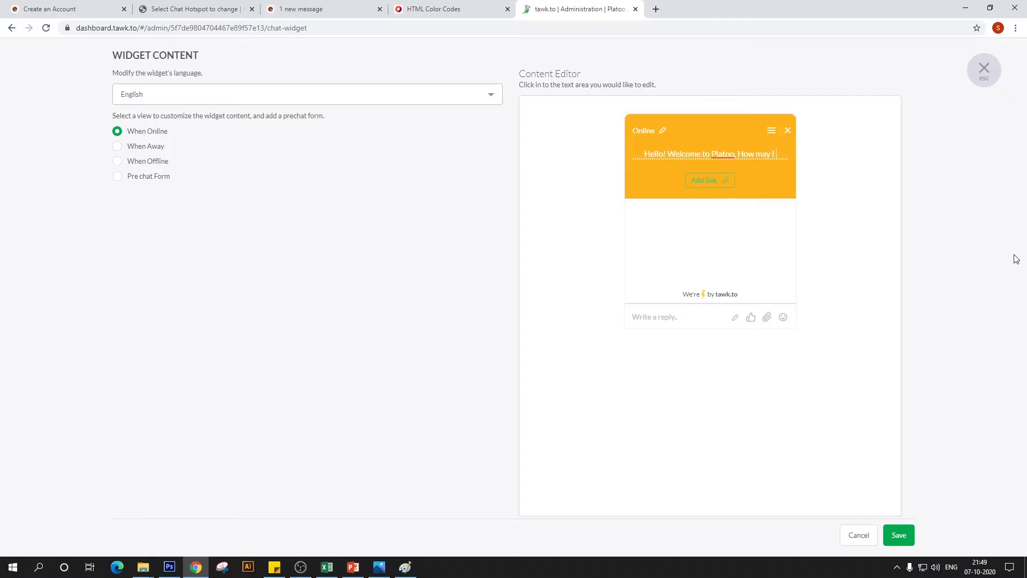
pyautogui.write('assist you')
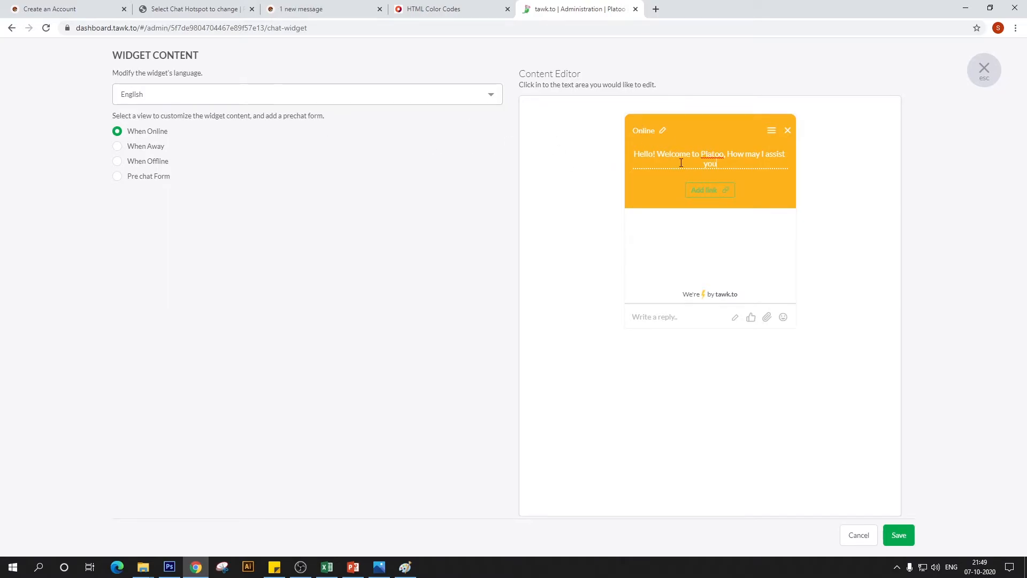
# Step: Set the widget's away message to "We will be back shortly"
pyautogui.click(117, 150)
pyautogui.click(712, 154)
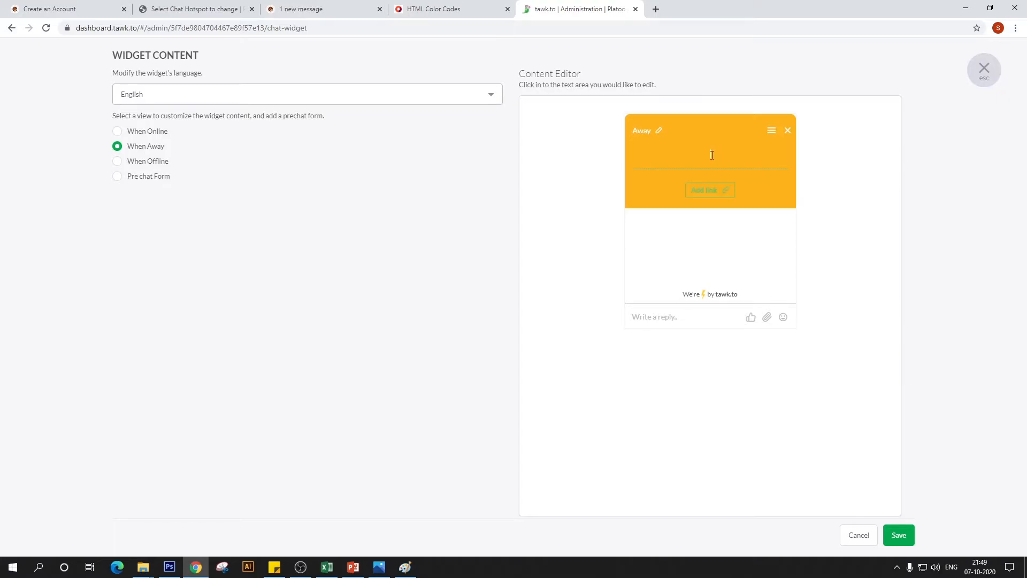
pyautogui.write('W')
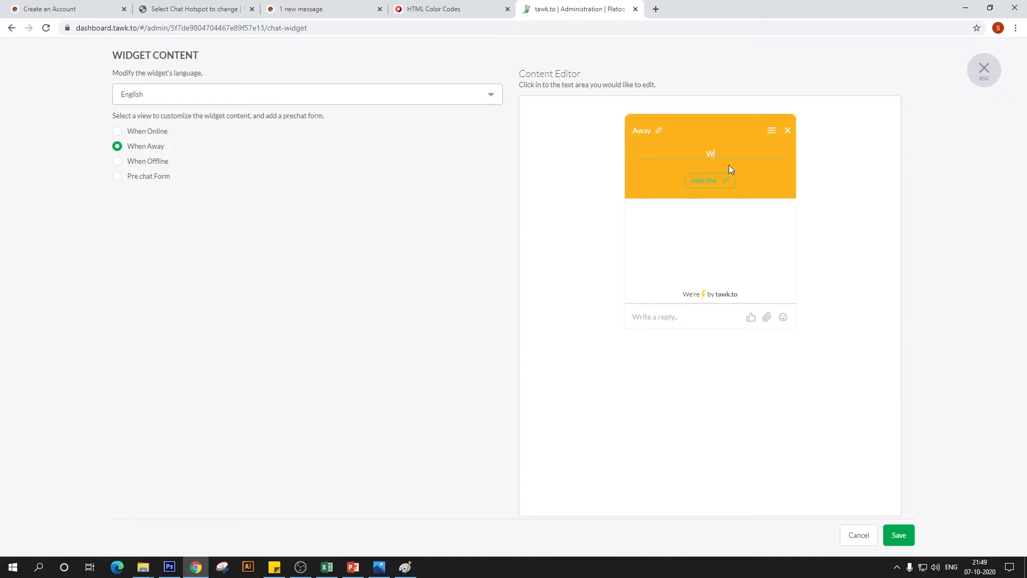
pyautogui.write('e will be back shortly')
pyautogui.click(815, 212)
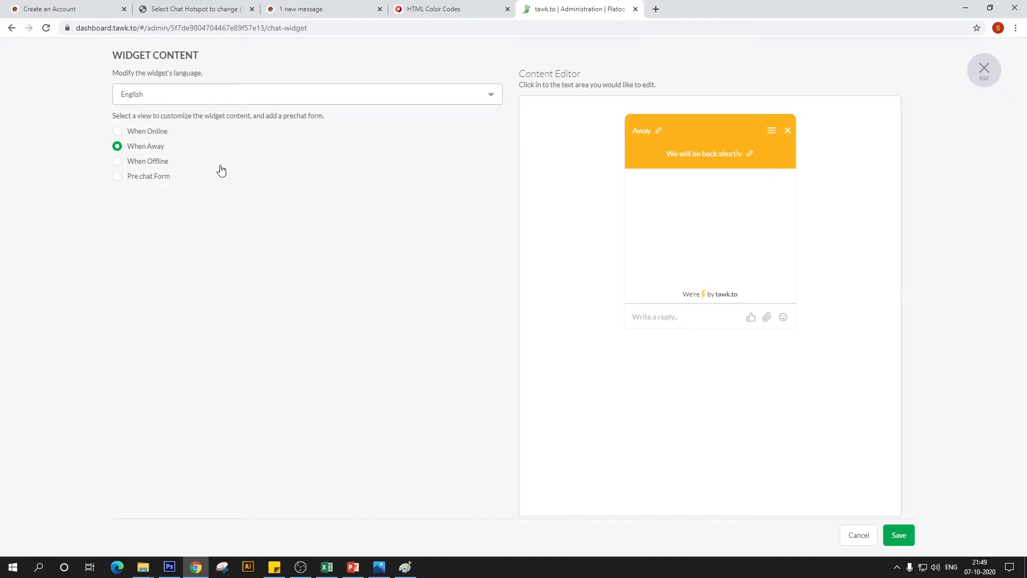
# Step: Review the widget content's offline form and pre-chat form views, then close the content editor without saving
pyautogui.click(118, 163)
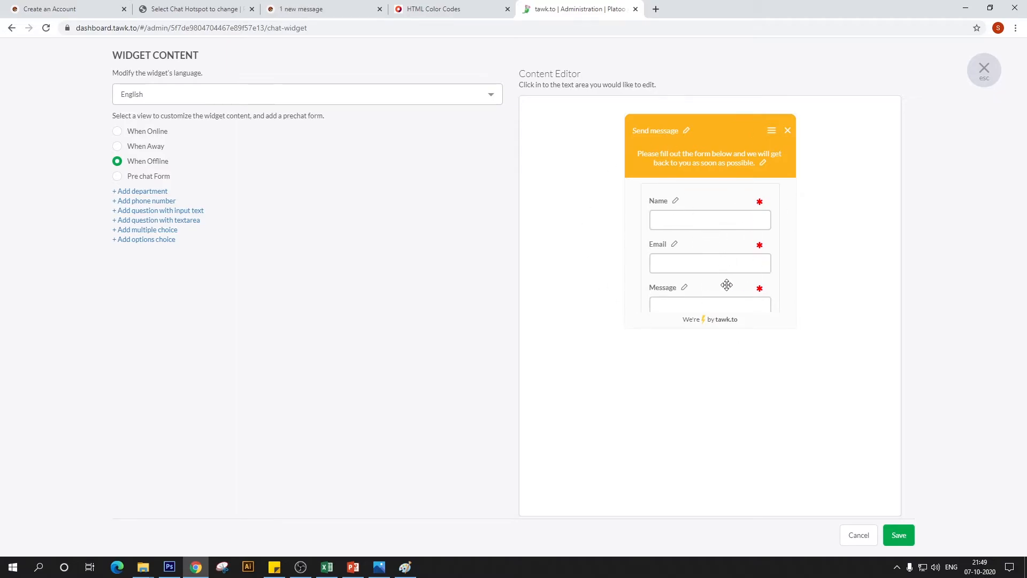
pyautogui.scroll(-1, 719, 284)
pyautogui.scroll(1, 706, 229)
pyautogui.scroll(-1, 699, 207)
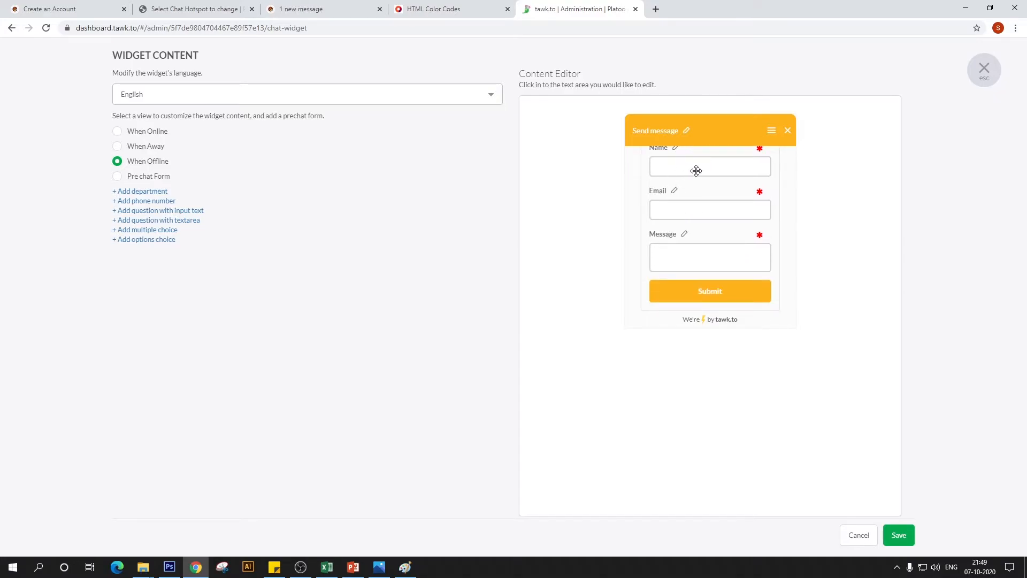
pyautogui.scroll(1, 705, 270)
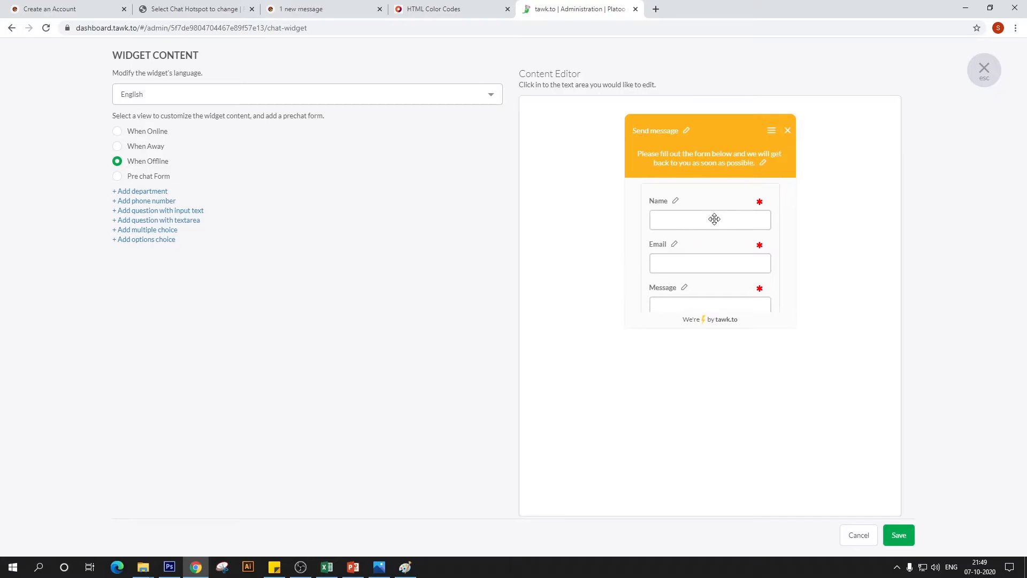
pyautogui.scroll(-1, 713, 218)
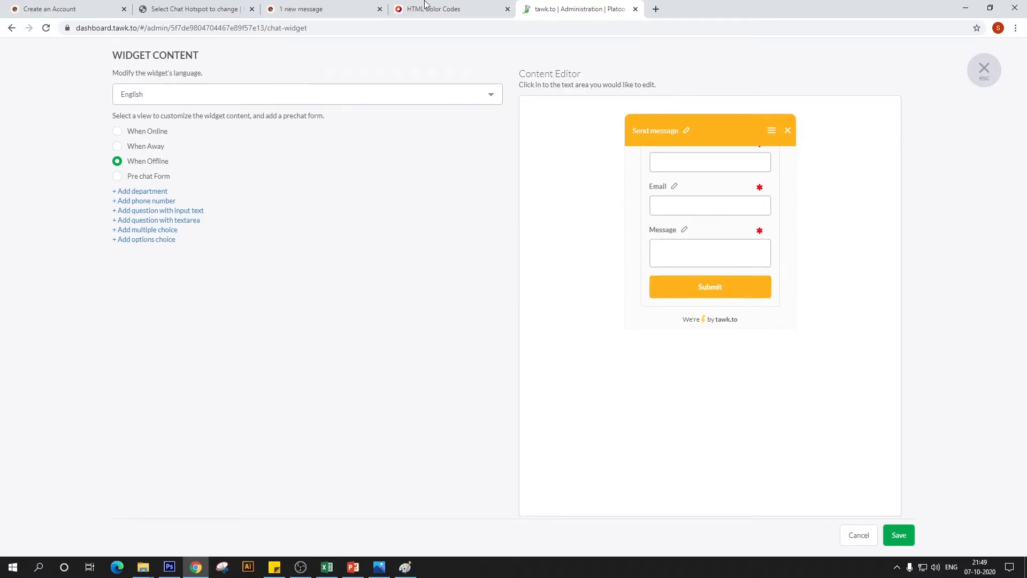
pyautogui.click(118, 177)
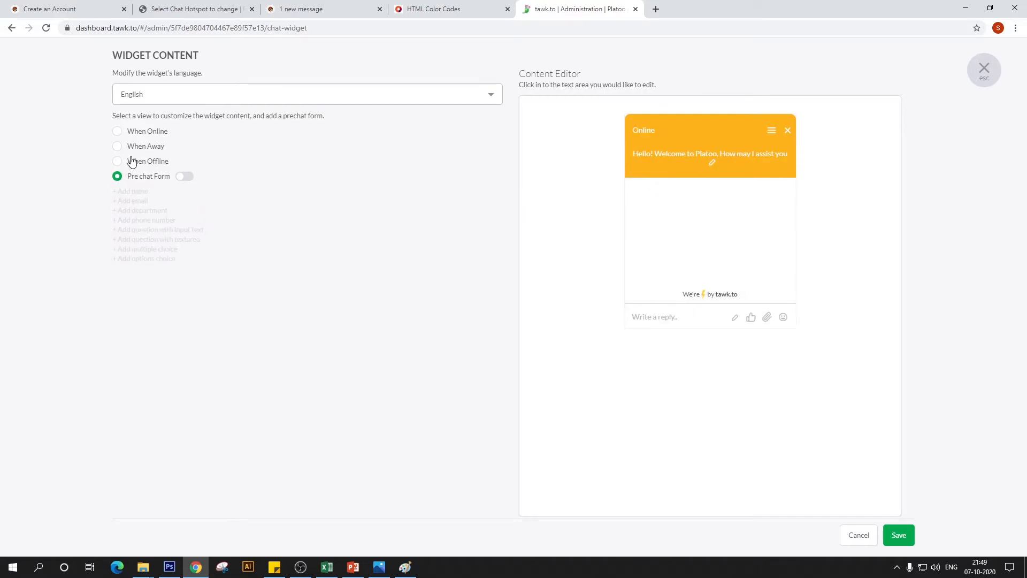
pyautogui.click(129, 133)
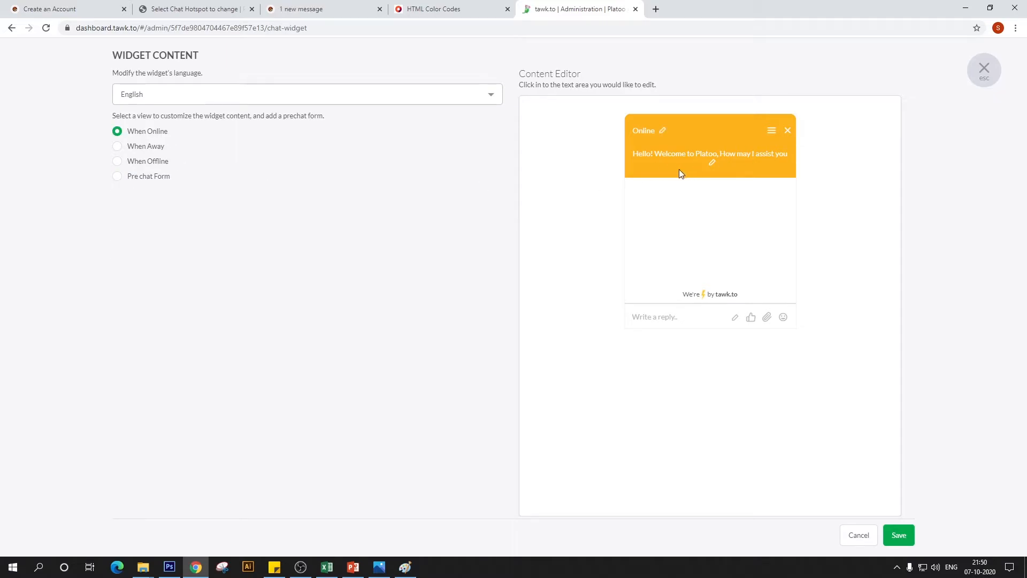
pyautogui.click(117, 176)
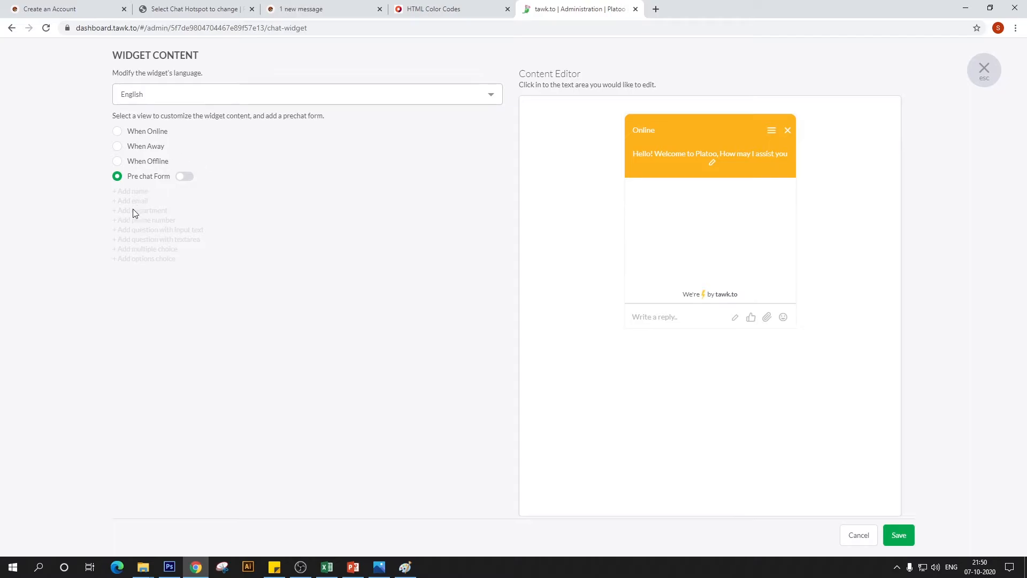
pyautogui.click(989, 84)
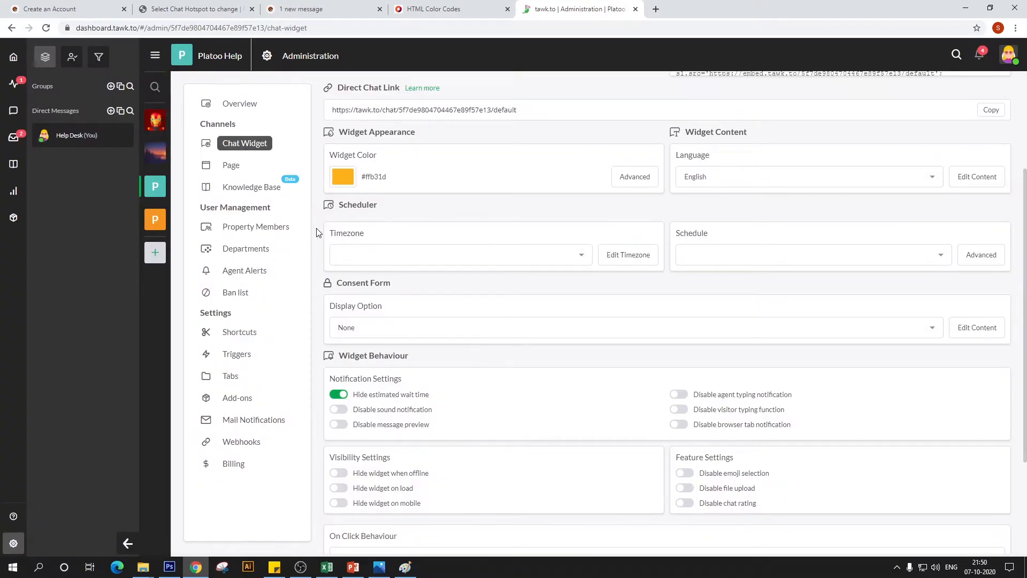
# Step: Examine the widget's consent form, behaviour and availability restriction settings
pyautogui.scroll(-1, 885, 262)
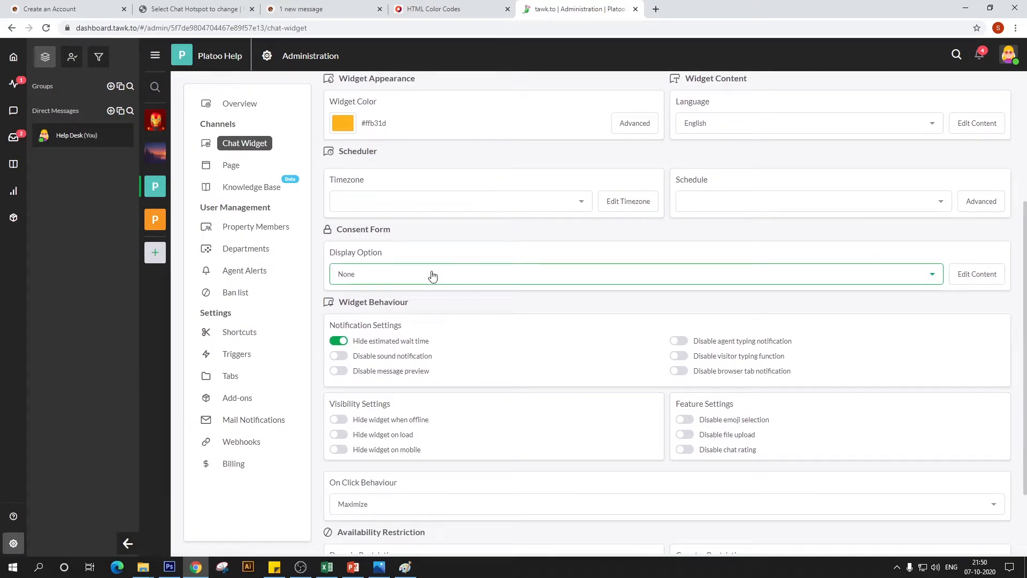
pyautogui.click(504, 283)
pyautogui.click(503, 298)
pyautogui.scroll(-2, 592, 362)
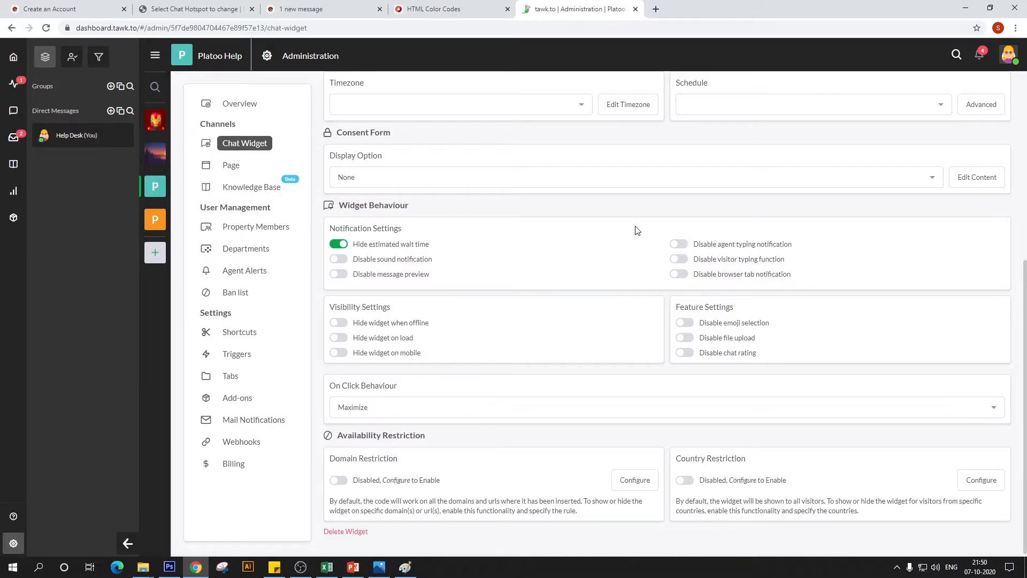
pyautogui.scroll(6, 682, 372)
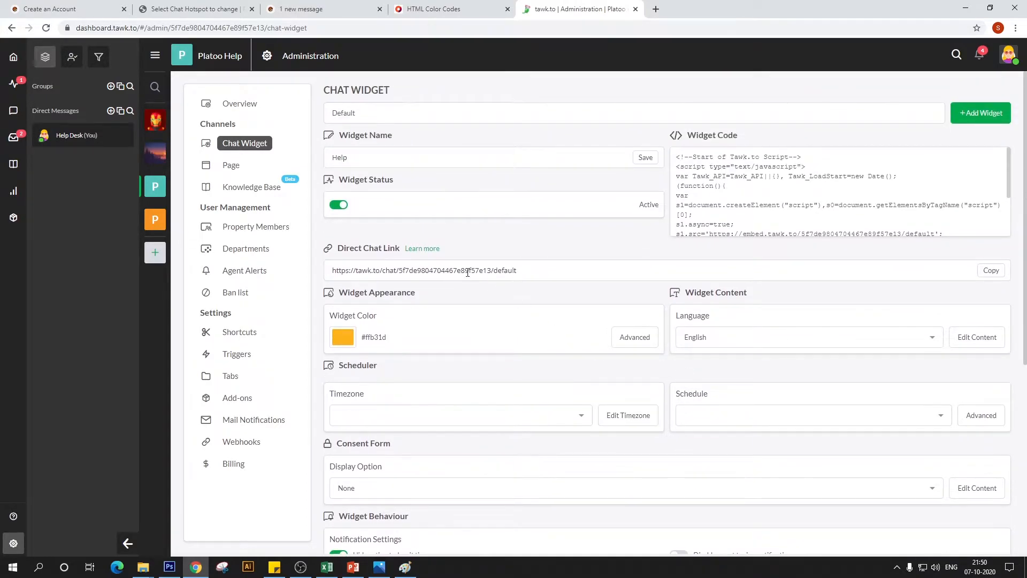
pyautogui.click(738, 240)
# Step: Reload the live Help Desk page, open the chat from its Help hotspot and send the message "Hi"
pyautogui.click(302, 7)
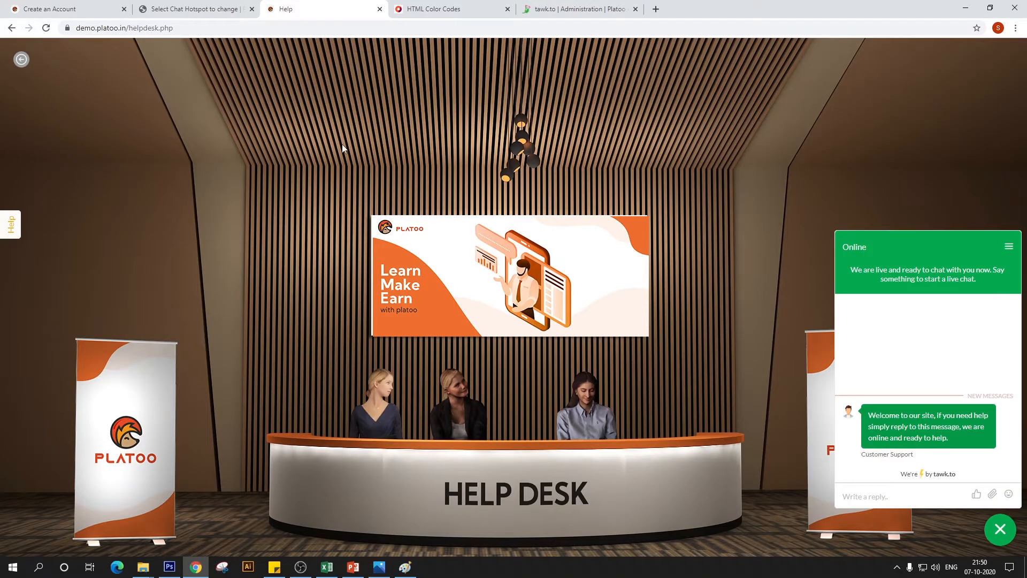
pyautogui.click(46, 27)
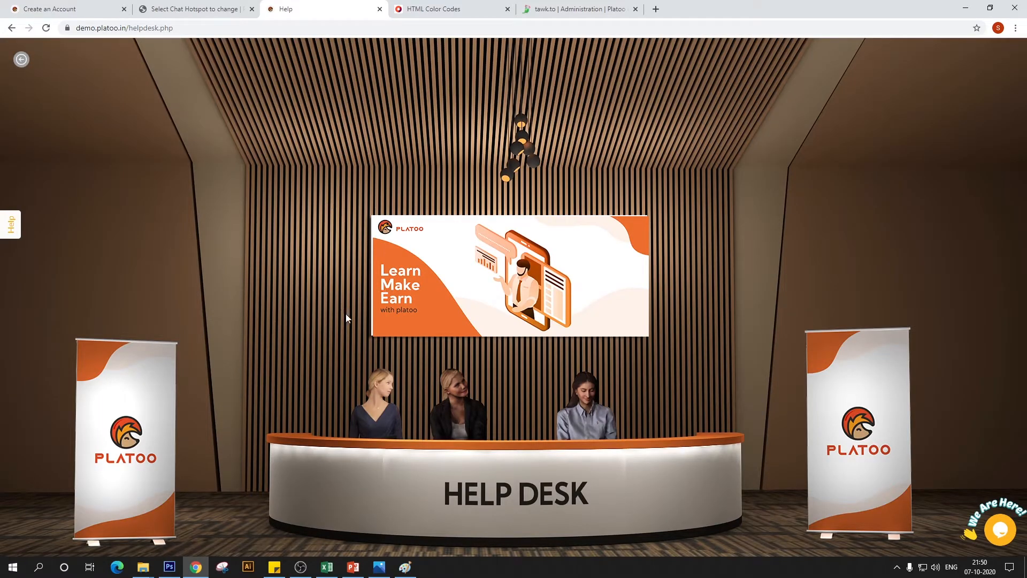
pyautogui.click(16, 241)
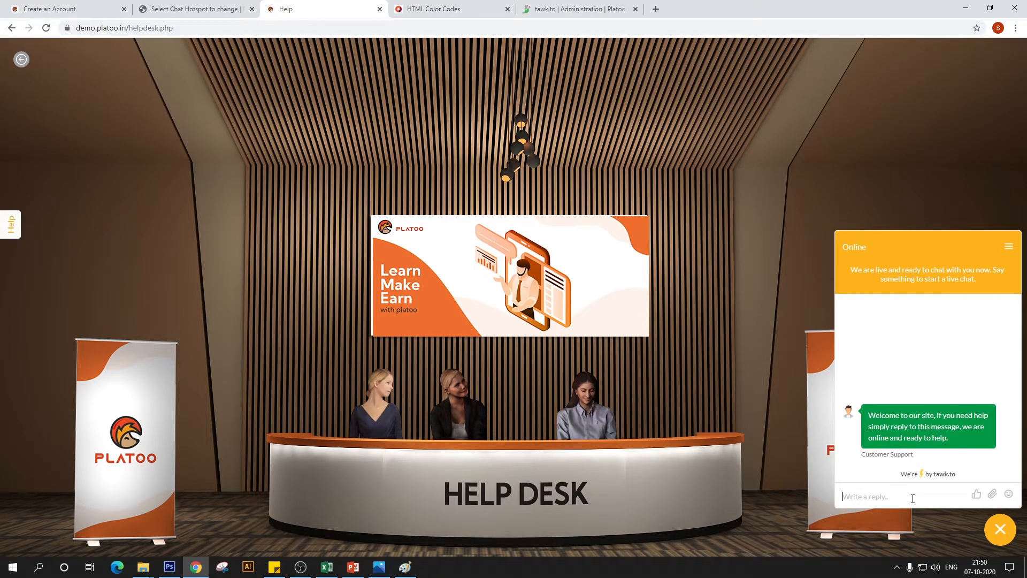
pyautogui.write('Hi')
pyautogui.press('Return')
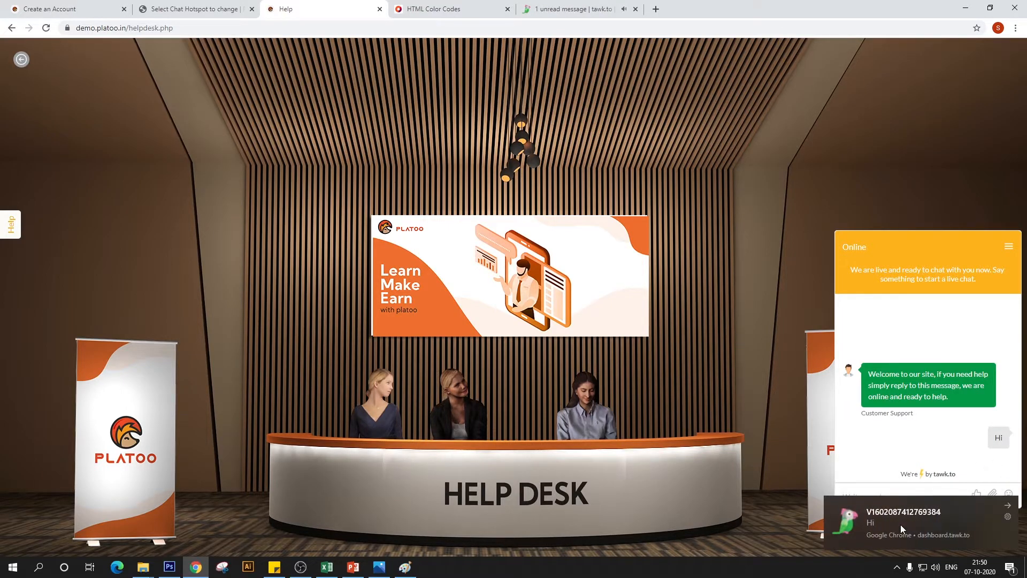
# Step: Join the incoming visitor chat in tawk.to as Help Desk and send "hi" from the live Help Desk page's chat
pyautogui.click(900, 524)
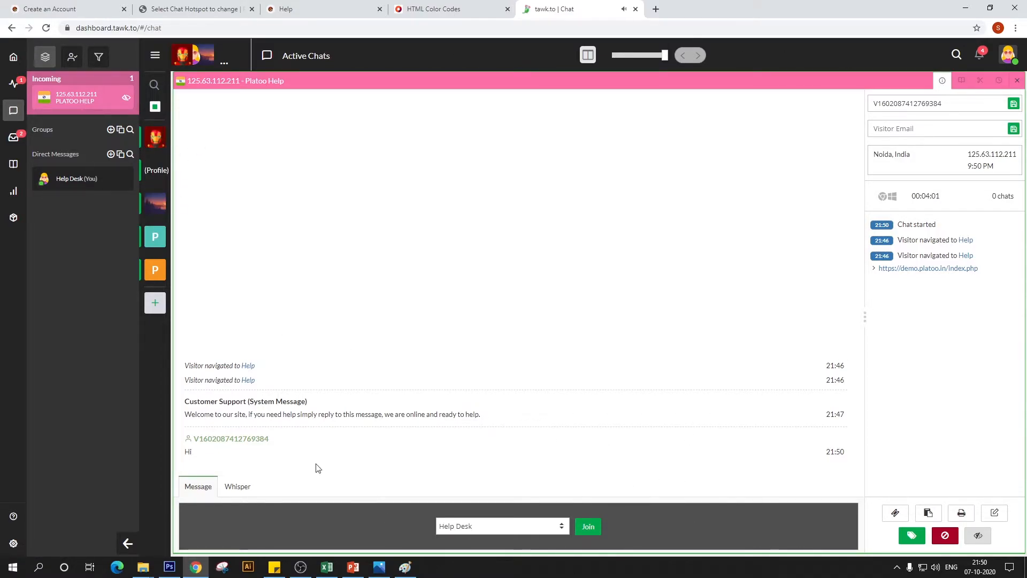
pyautogui.click(589, 528)
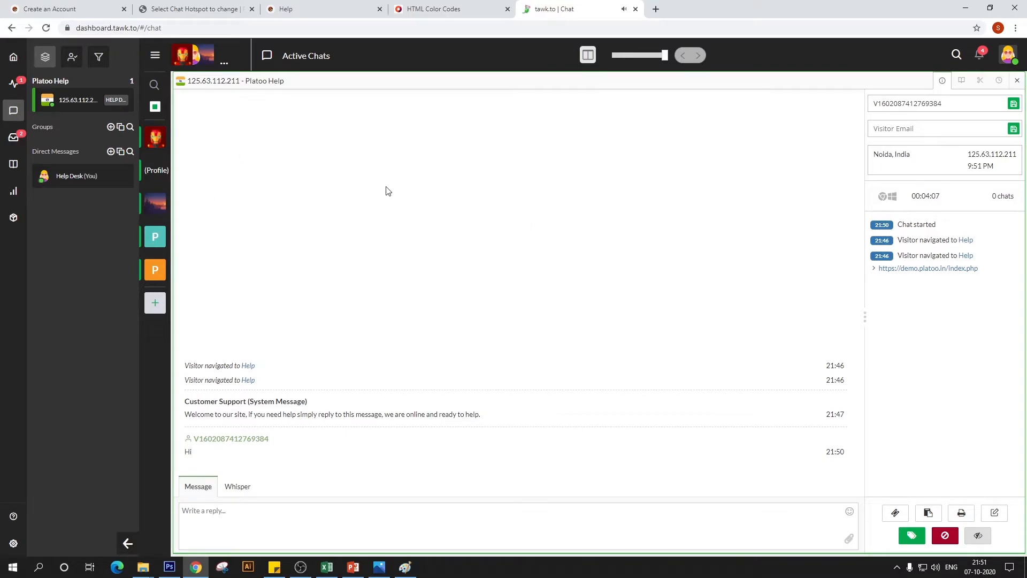
pyautogui.click(437, 5)
pyautogui.click(315, 9)
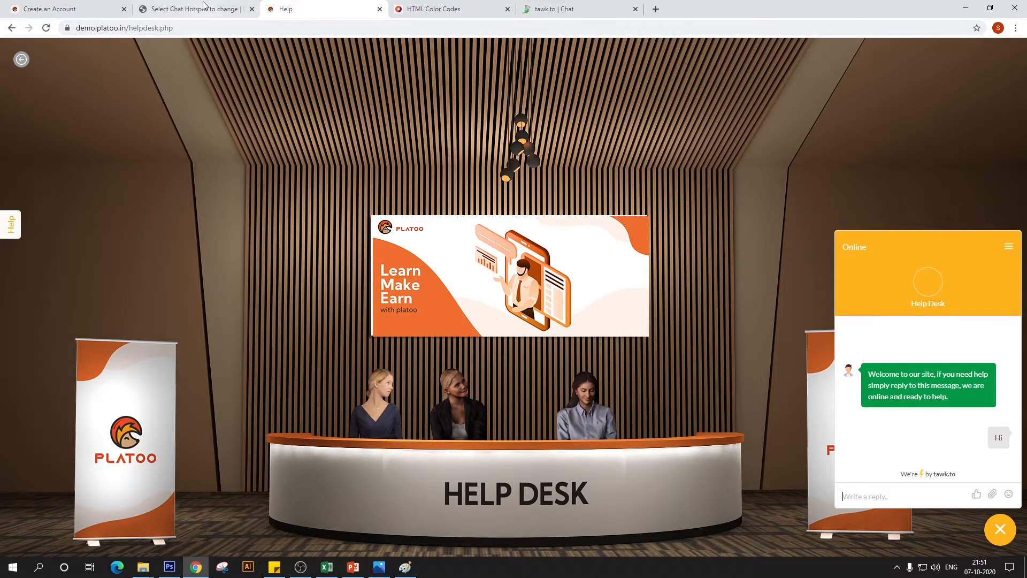
pyautogui.write('hi')
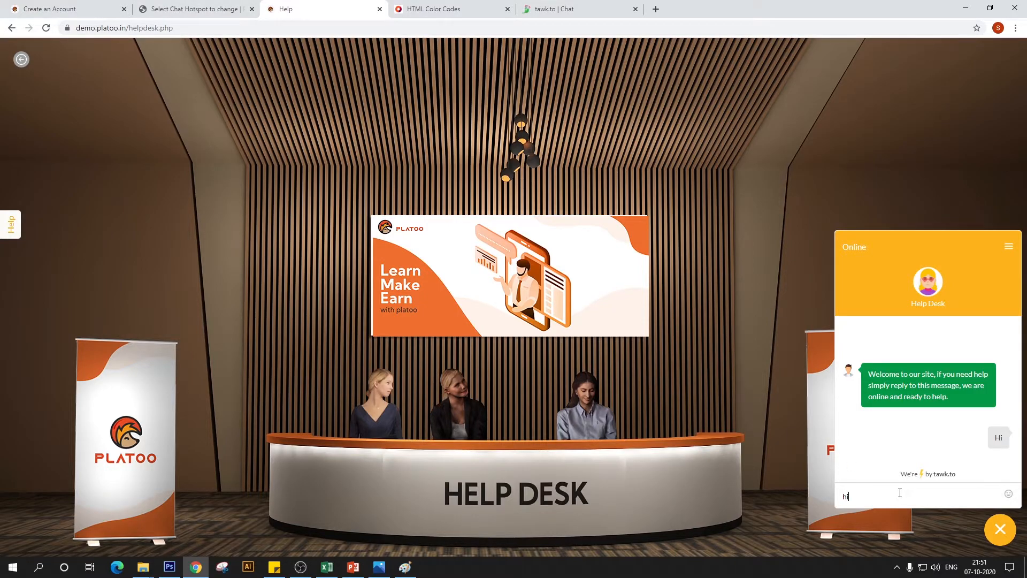
pyautogui.press('Return')
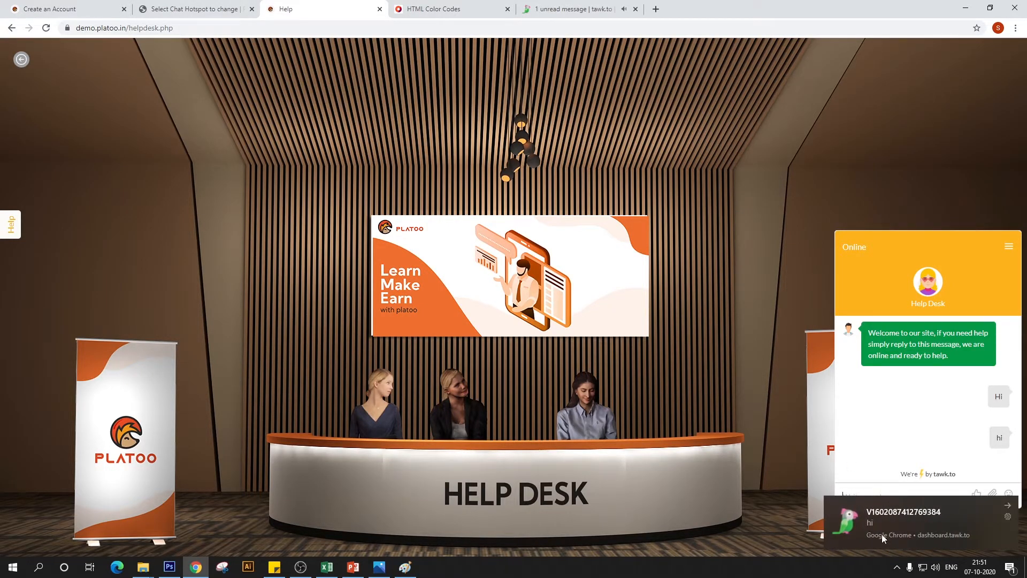
# Step: Reply "Hi how may I help you" to the visitor chat in tawk.to and check the message on the live Help Desk page
pyautogui.click(568, 8)
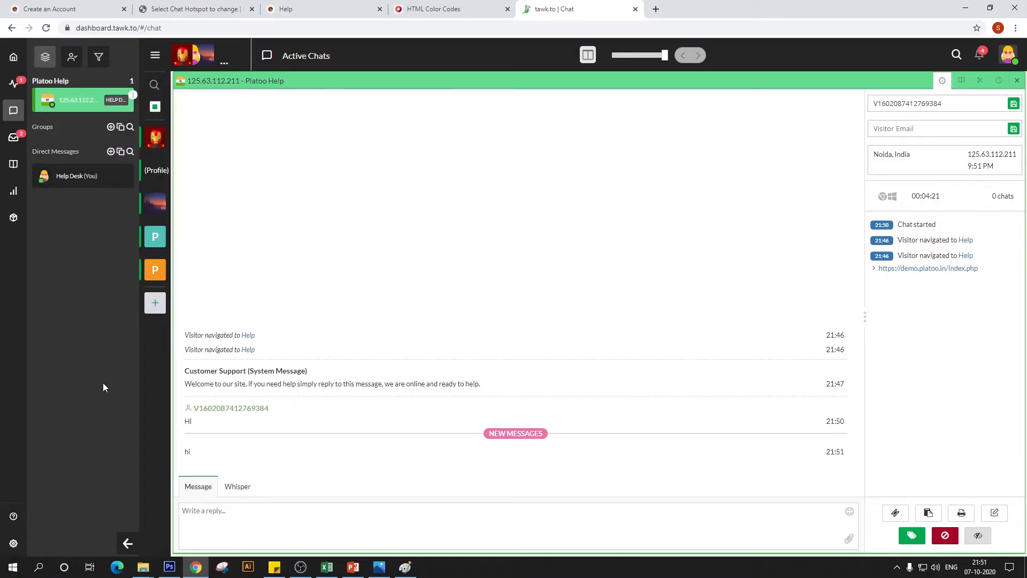
pyautogui.click(68, 104)
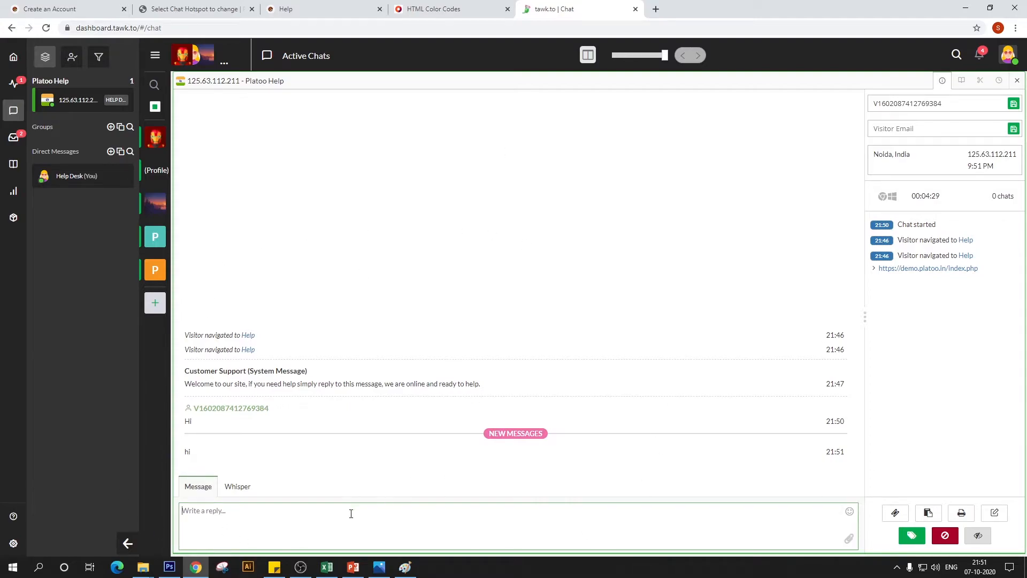
pyautogui.write('Hi how may I help you')
pyautogui.press('Return')
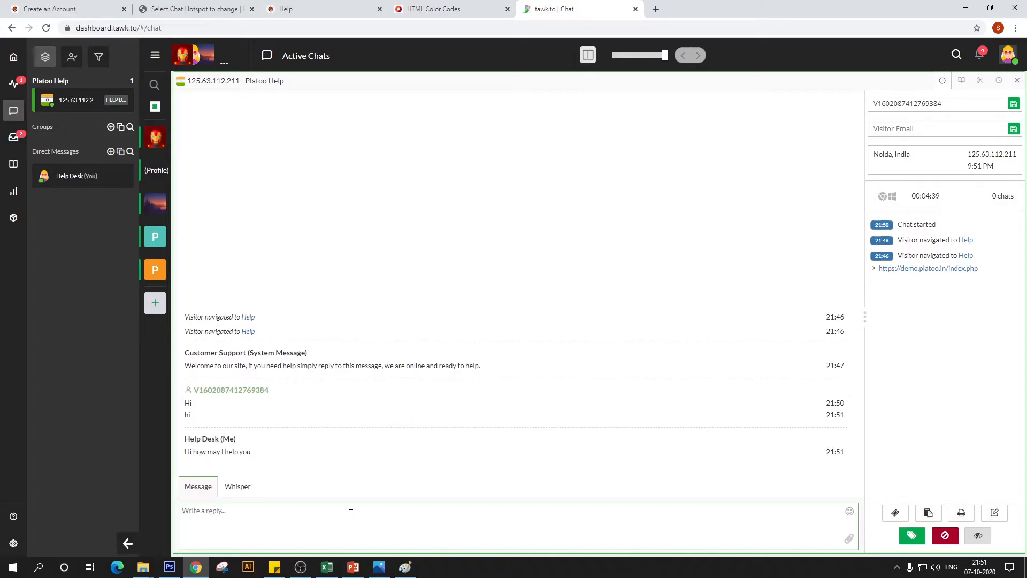
pyautogui.click(454, 14)
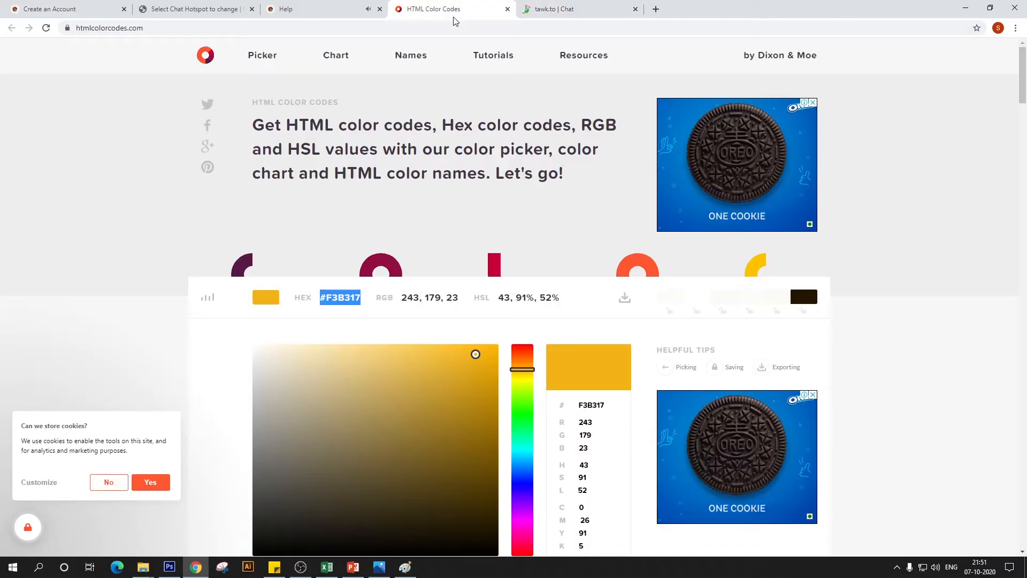
pyautogui.click(318, 14)
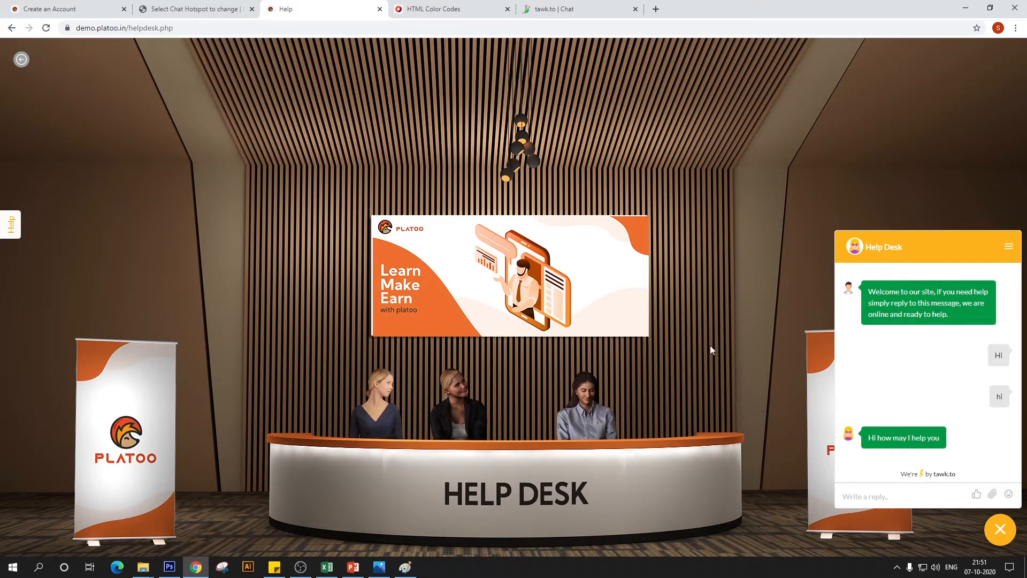
# Step: Return to the tawk.to dashboard and open the Help Desk agent's profile for editing
pyautogui.click(463, 9)
pyautogui.click(542, 5)
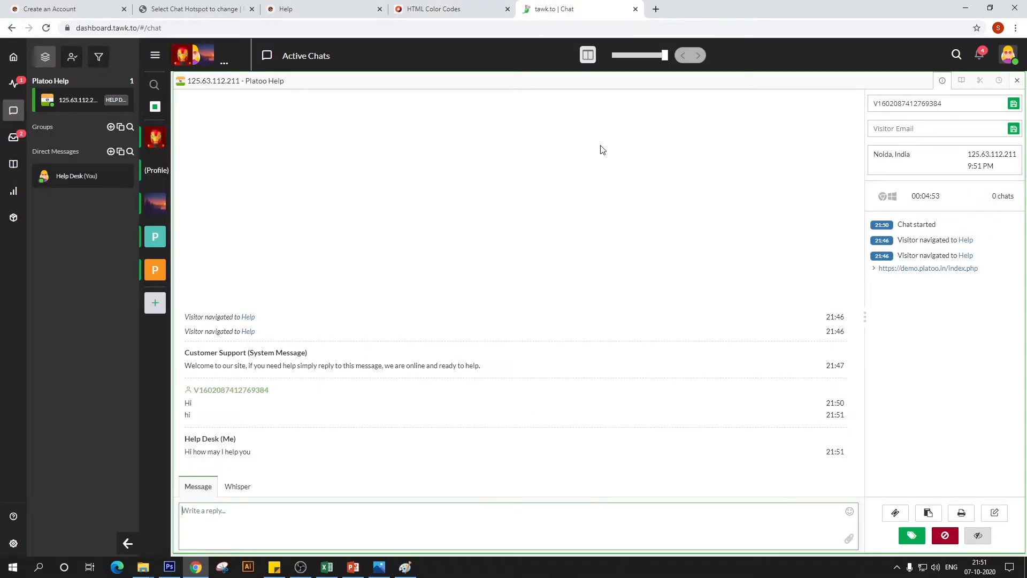
pyautogui.click(1008, 55)
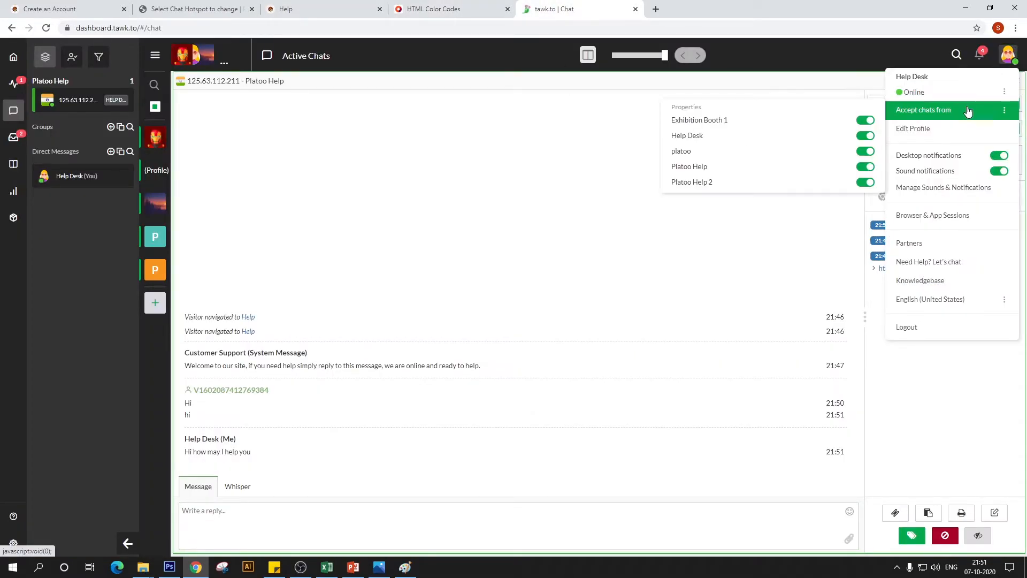
pyautogui.click(1008, 60)
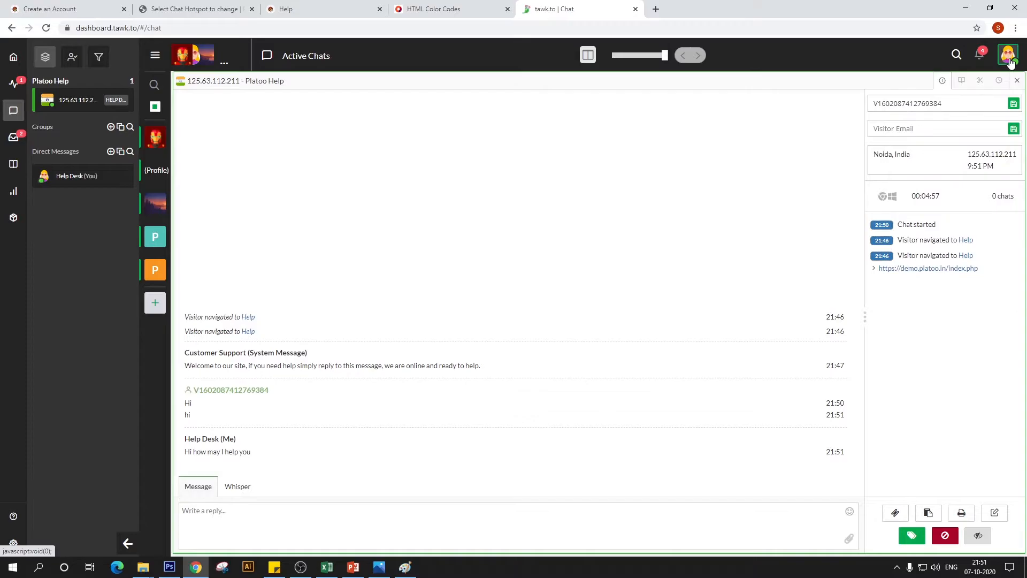
pyautogui.click(1007, 60)
pyautogui.click(925, 129)
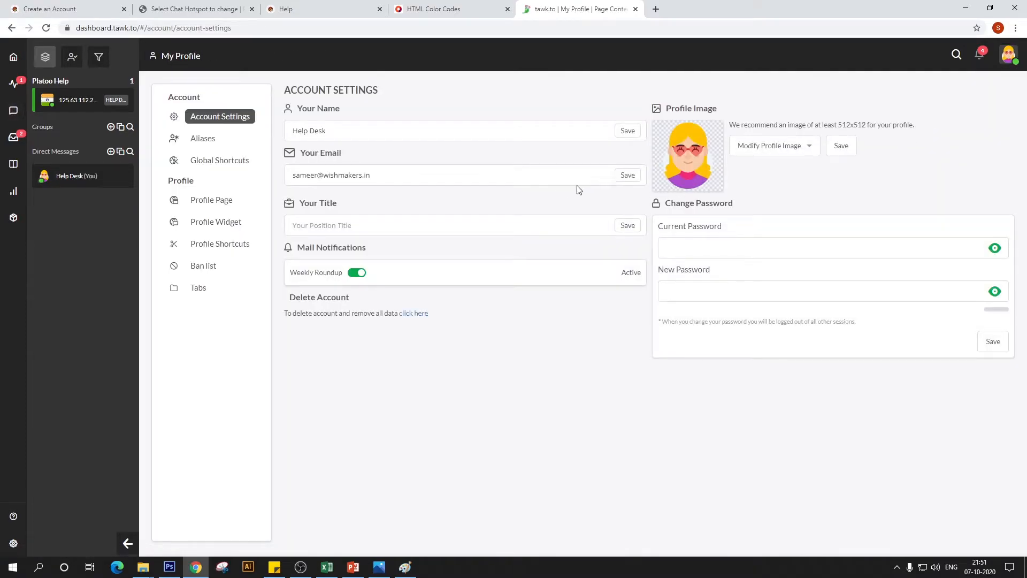
pyautogui.click(748, 151)
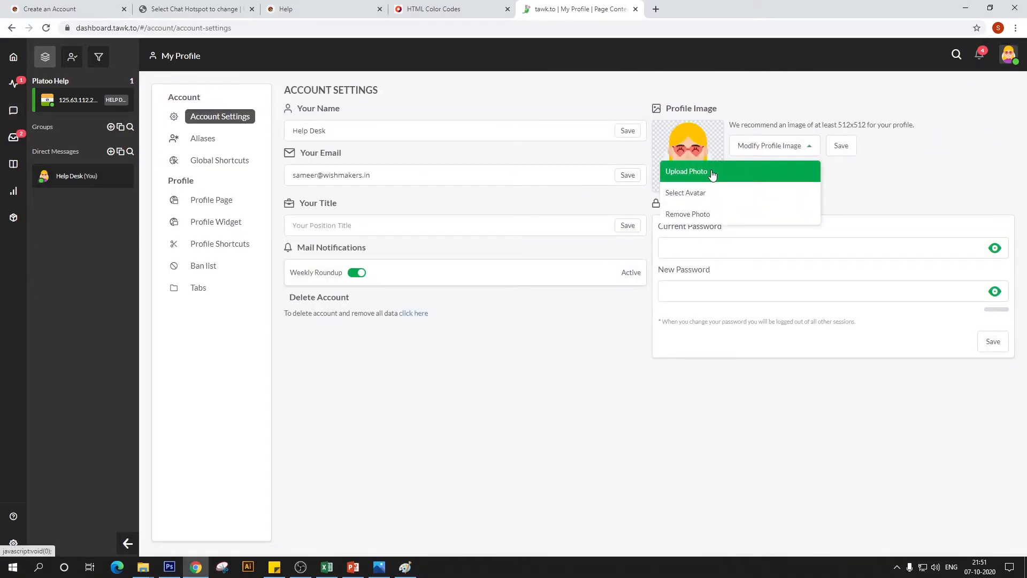
pyautogui.click(714, 173)
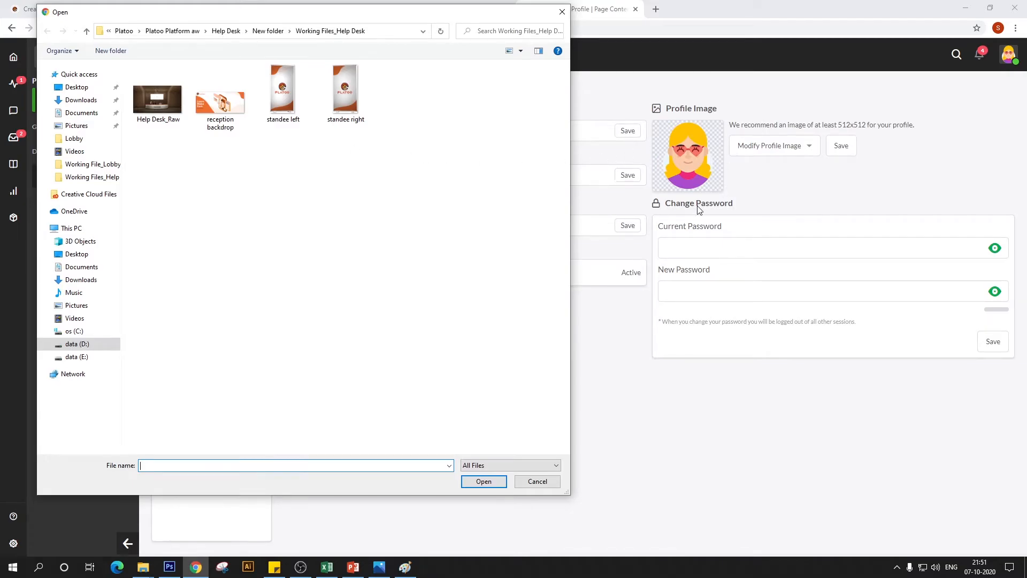
pyautogui.click(537, 481)
# Step: Change the agent's profile image to the black-haired male avatar in a green shirt
pyautogui.click(797, 146)
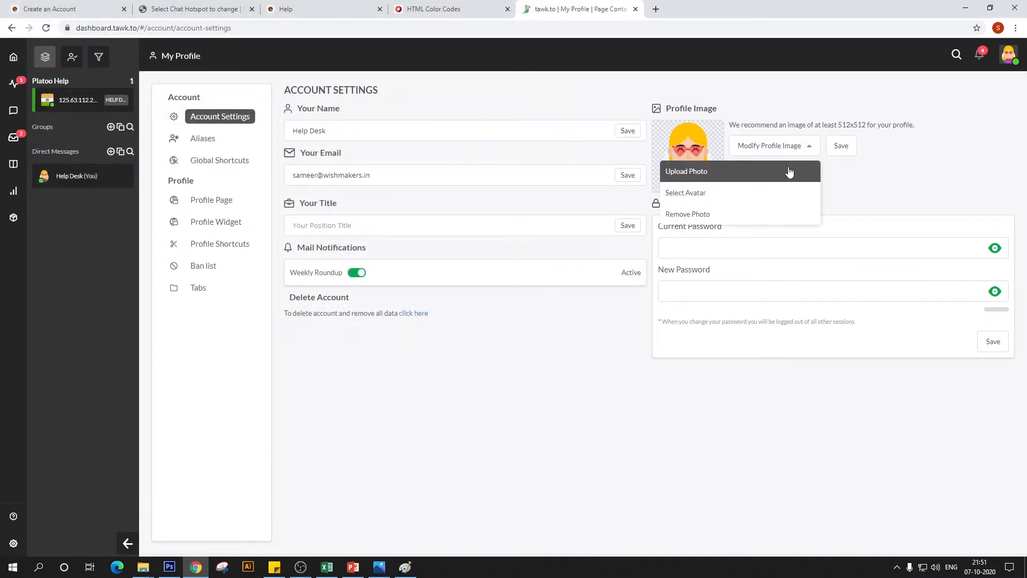
pyautogui.click(752, 196)
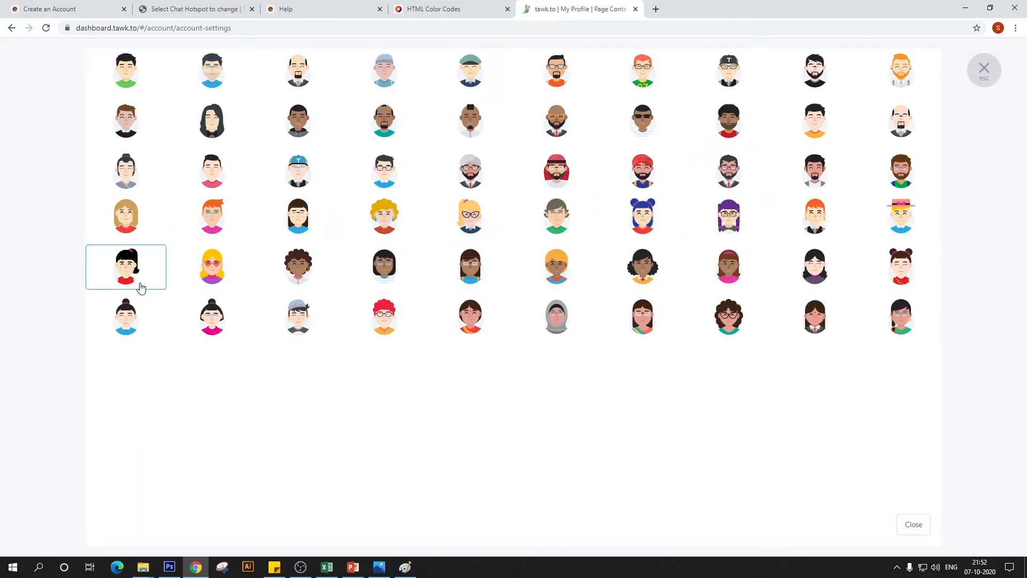
pyautogui.click(123, 85)
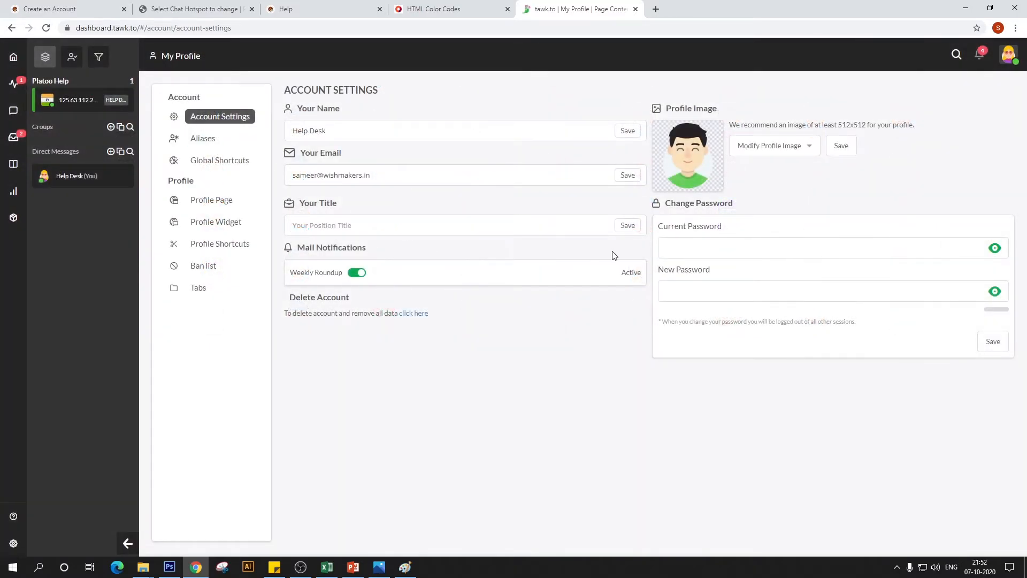
# Step: Look at the photo upload option without choosing a file and save the selected avatar as the profile image
pyautogui.click(791, 150)
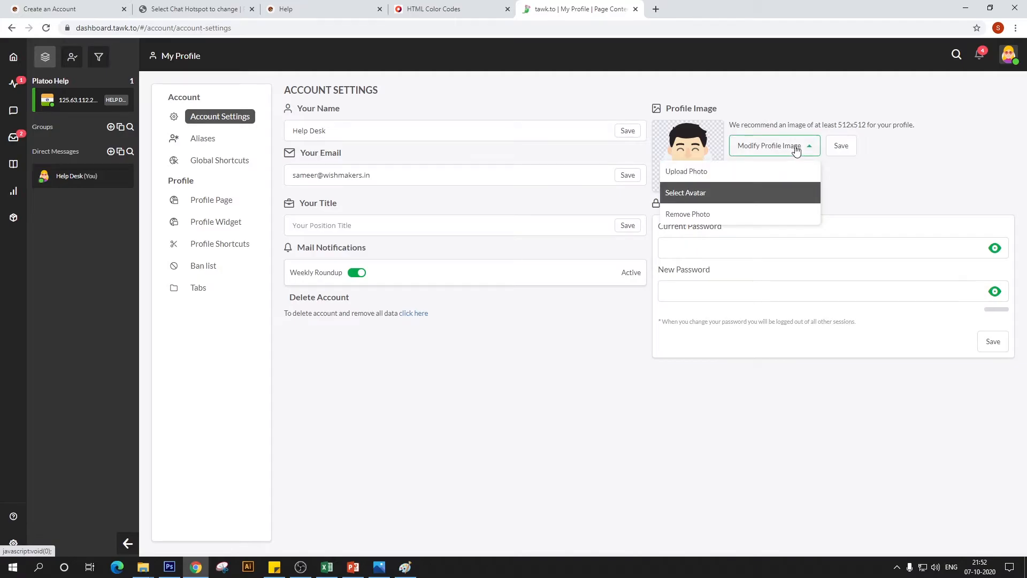
pyautogui.click(747, 171)
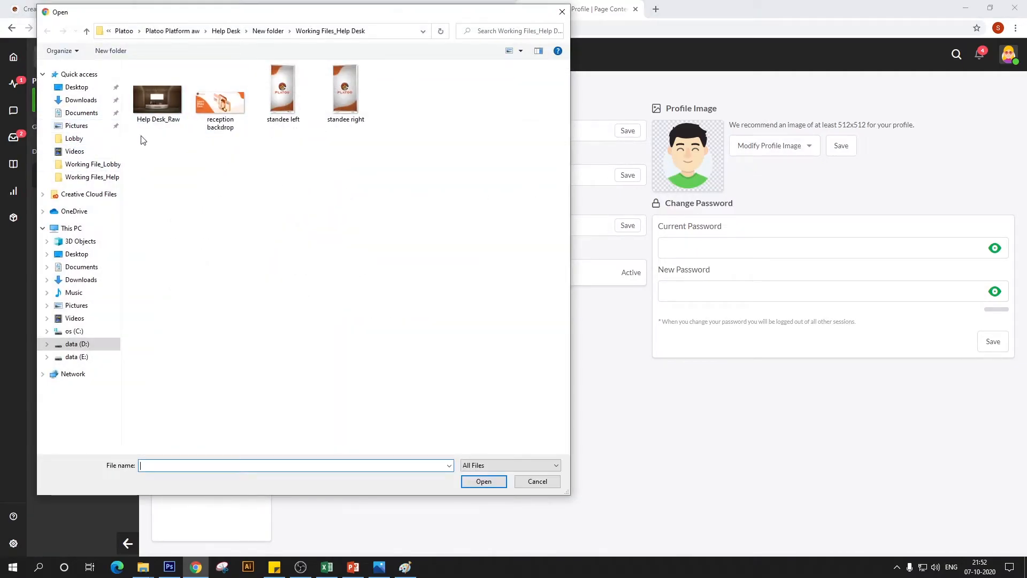
pyautogui.click(531, 484)
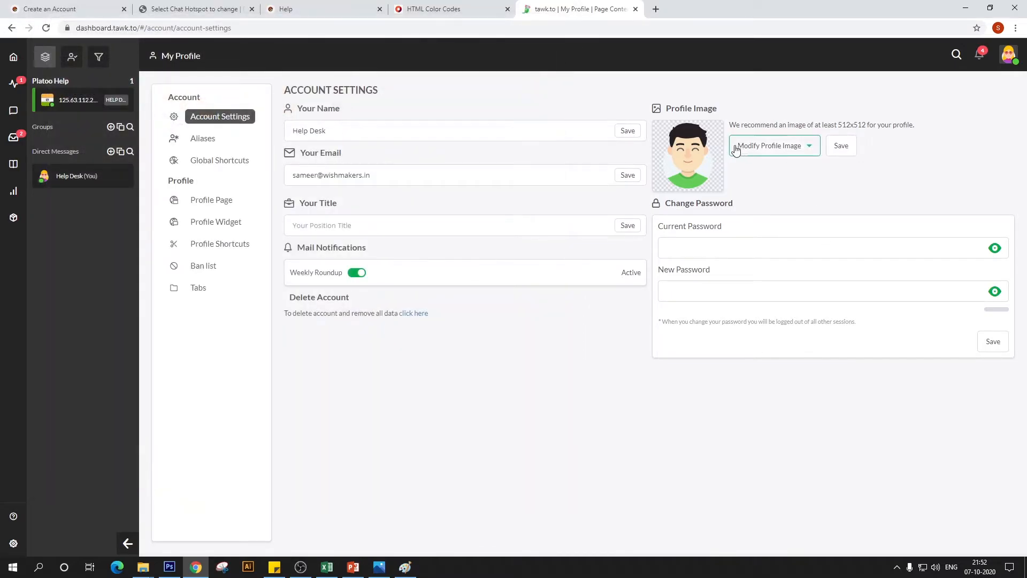
pyautogui.click(852, 148)
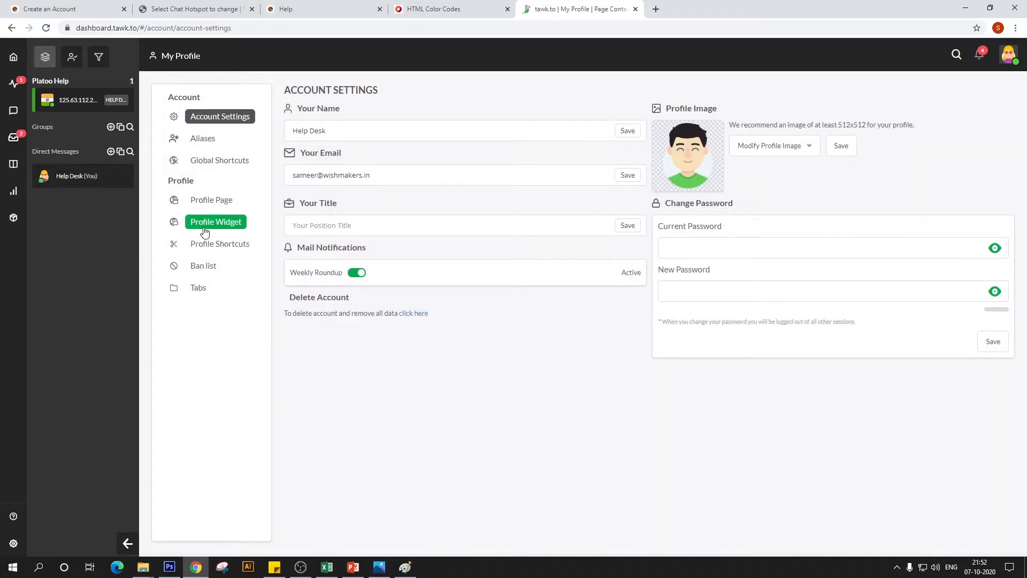
# Step: Open the Platoo Help property's administration and bring up the advanced appearance settings of its chat widget
pyautogui.click(55, 110)
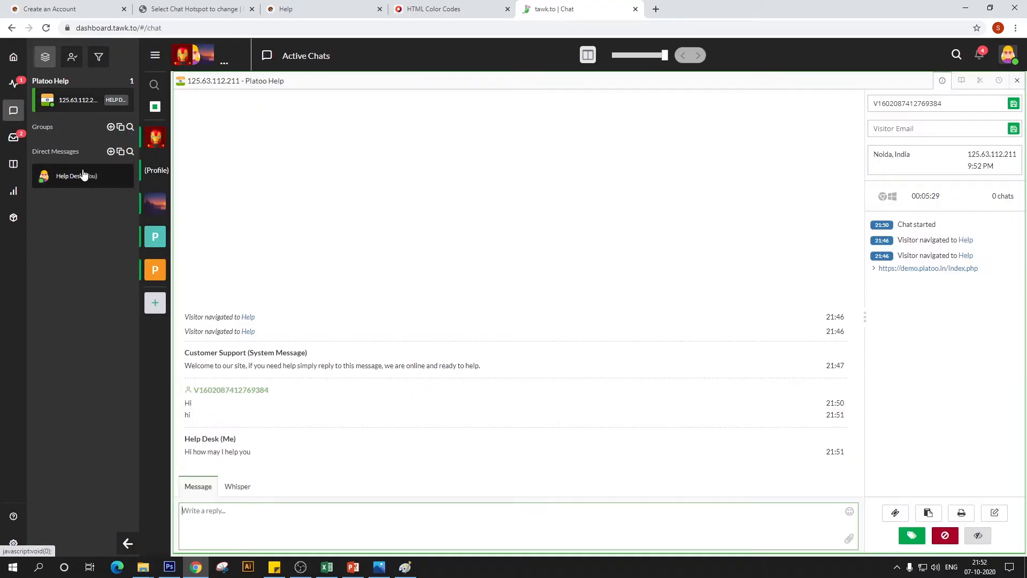
pyautogui.click(156, 237)
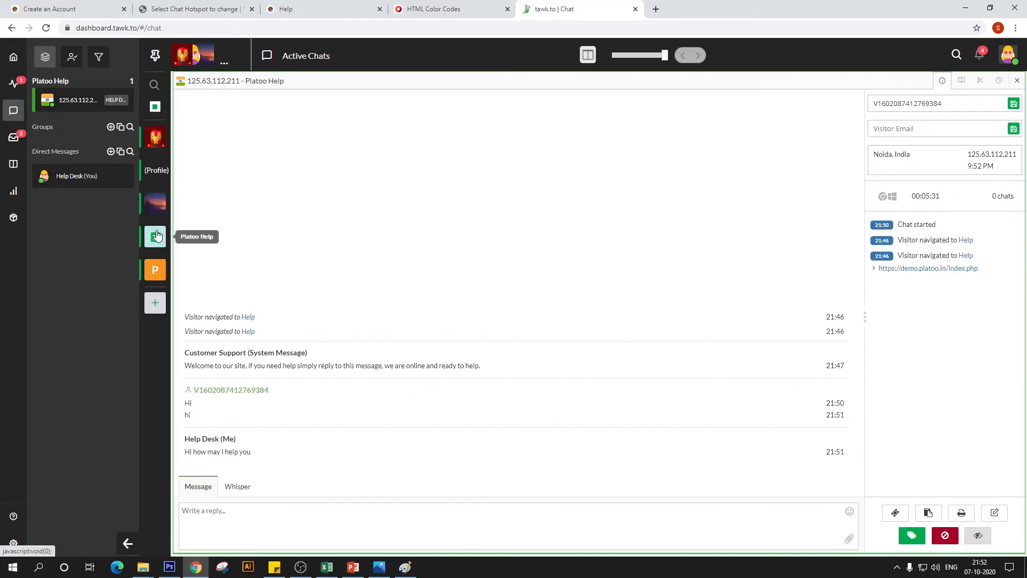
pyautogui.click(13, 543)
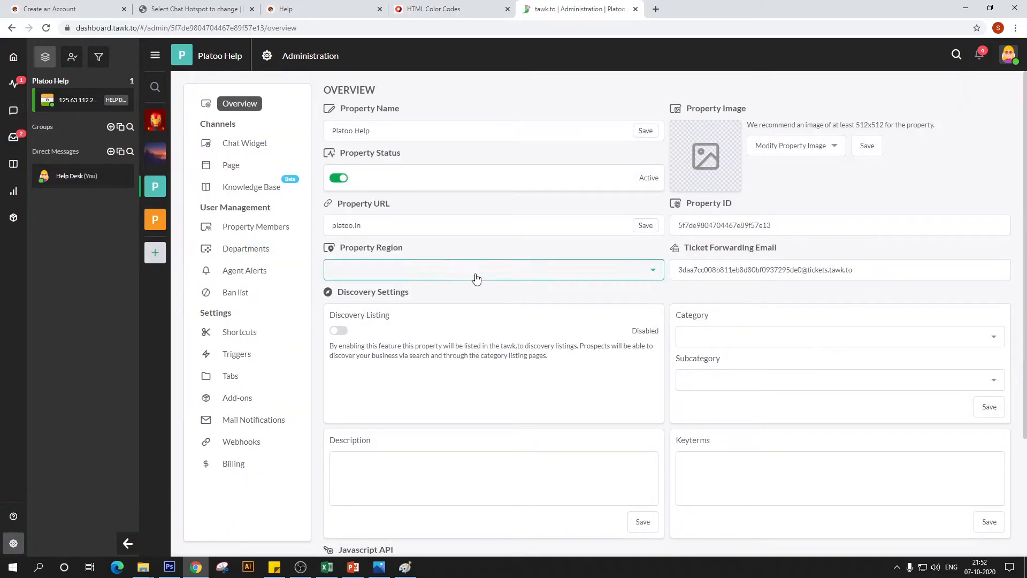
pyautogui.scroll(-1, 535, 413)
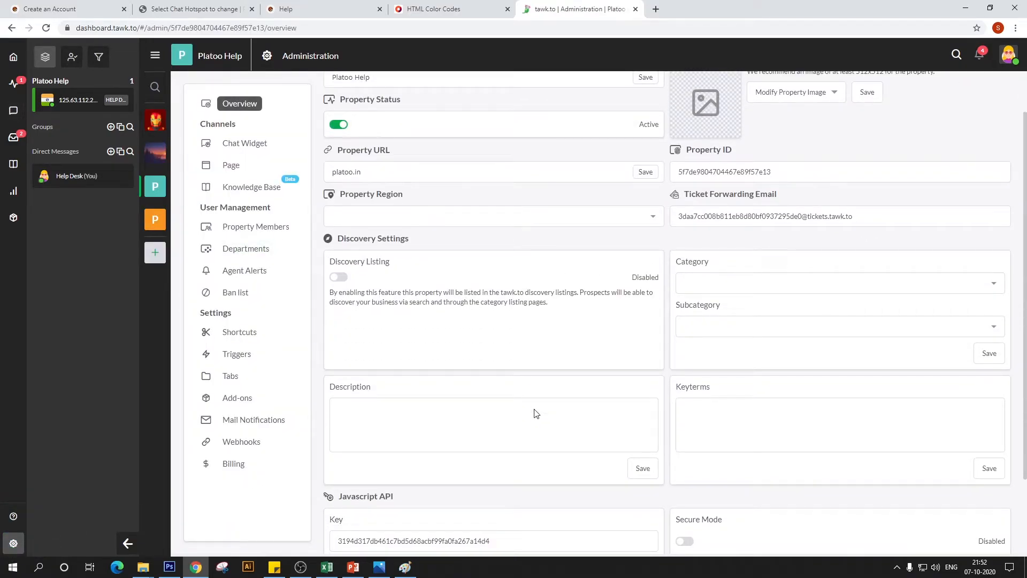
pyautogui.scroll(-1, 535, 411)
pyautogui.scroll(3, 534, 410)
pyautogui.click(232, 152)
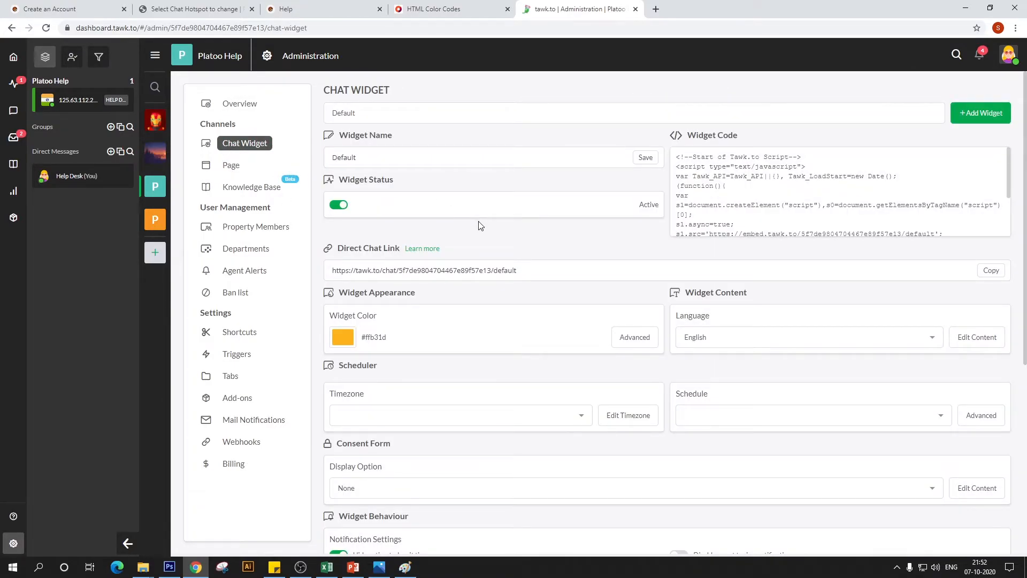
pyautogui.scroll(-1, 485, 236)
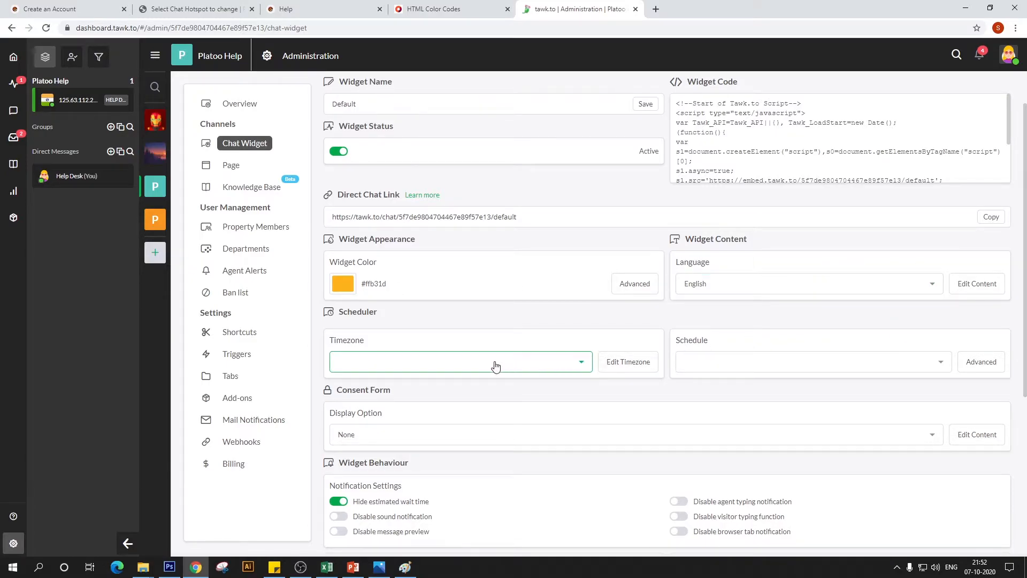
pyautogui.click(631, 284)
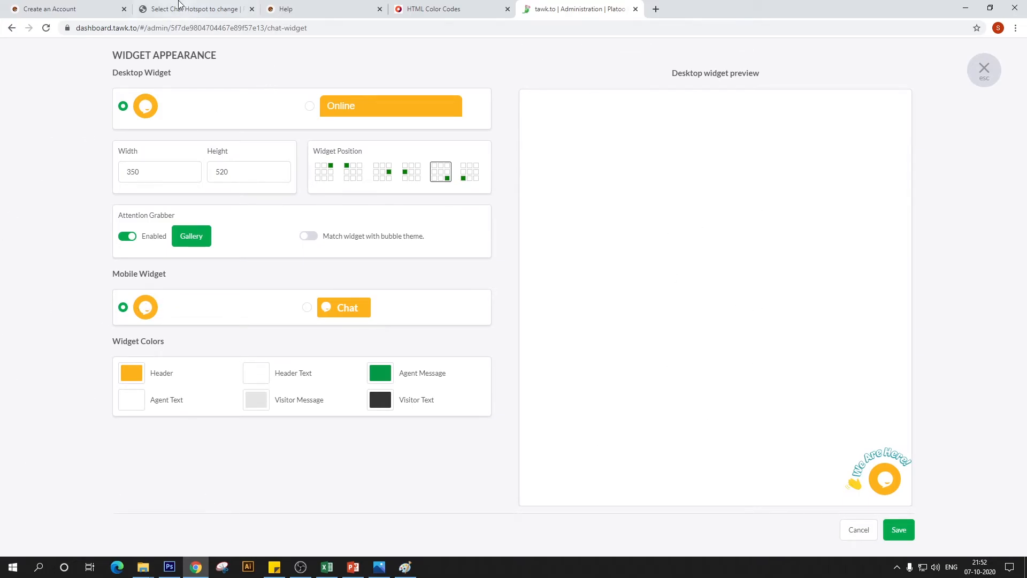
# Step: Check the chat on the live Help Desk page, try the rectangular Online style for the desktop widget and switch back to the round bubble
pyautogui.click(341, 8)
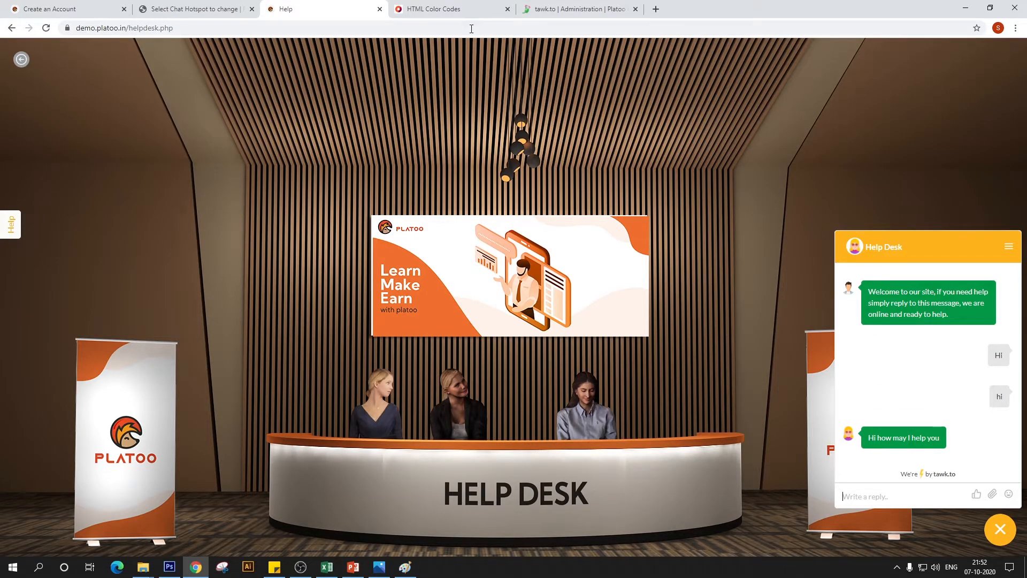
pyautogui.click(539, 6)
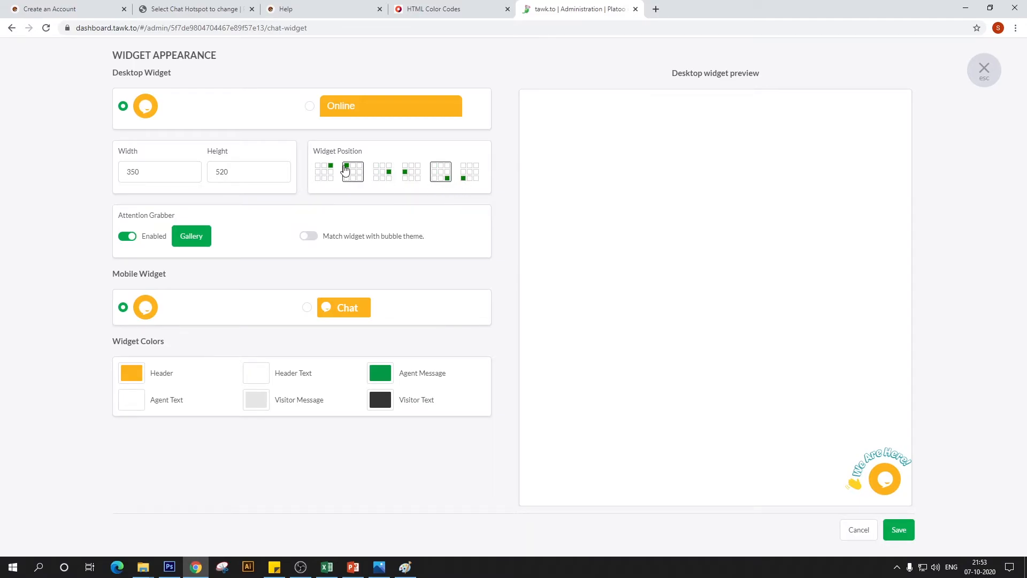
pyautogui.click(310, 106)
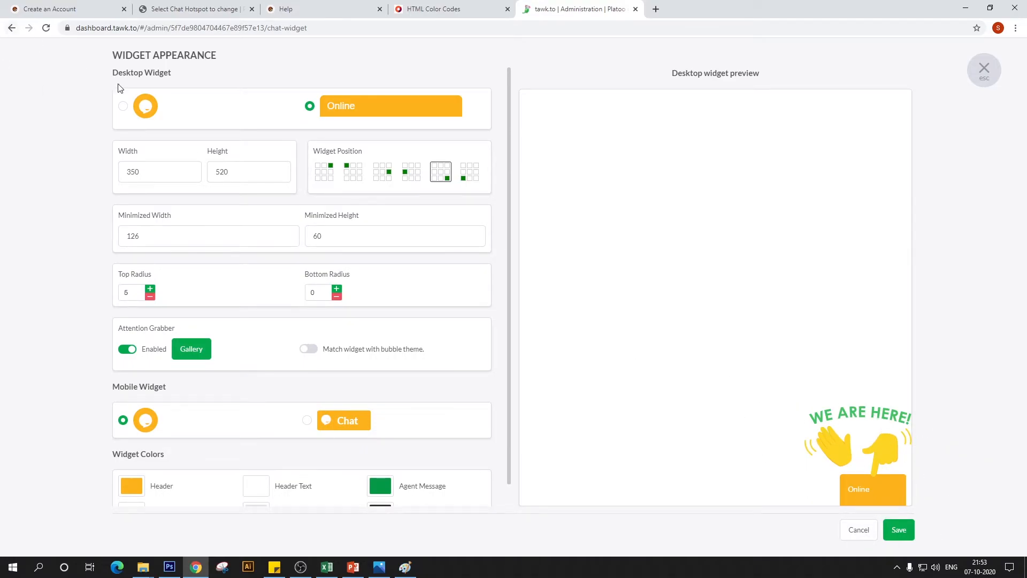
pyautogui.click(123, 107)
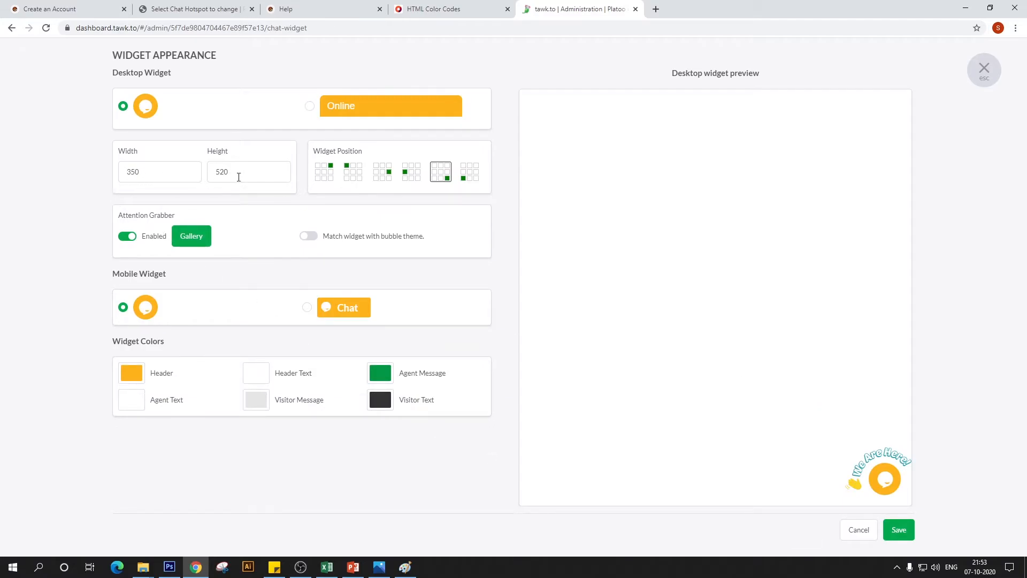
# Step: Examine the chat window's size and colours on the live Help Desk page and return to the widget appearance settings
pyautogui.click(198, 8)
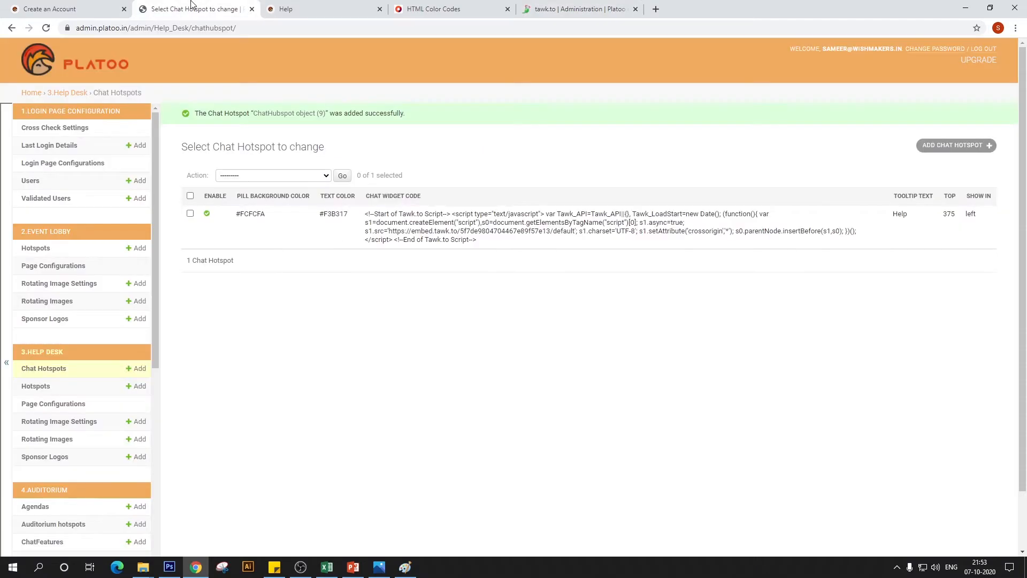
pyautogui.click(83, 7)
pyautogui.click(219, 5)
pyautogui.click(310, 13)
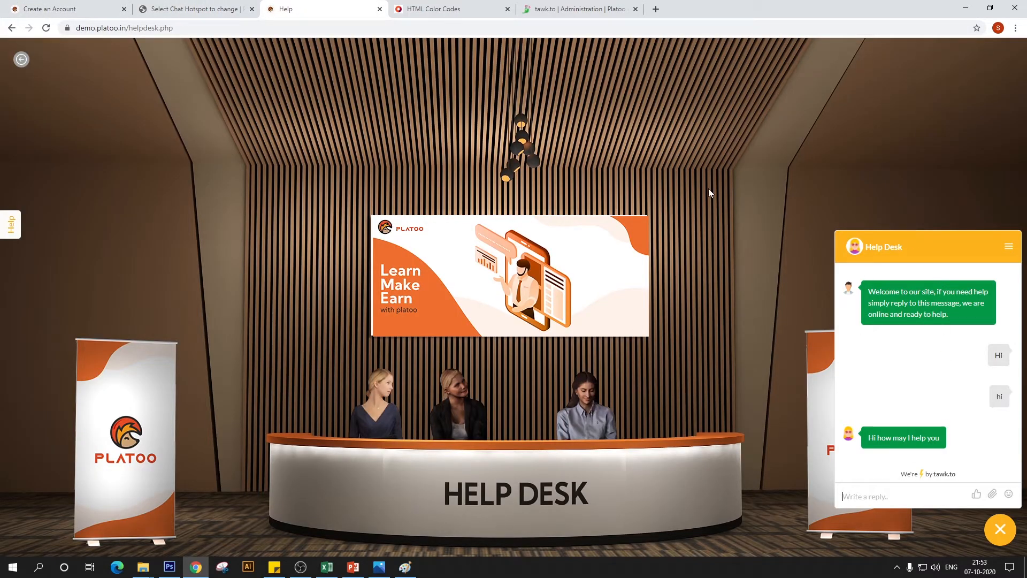
pyautogui.click(556, 8)
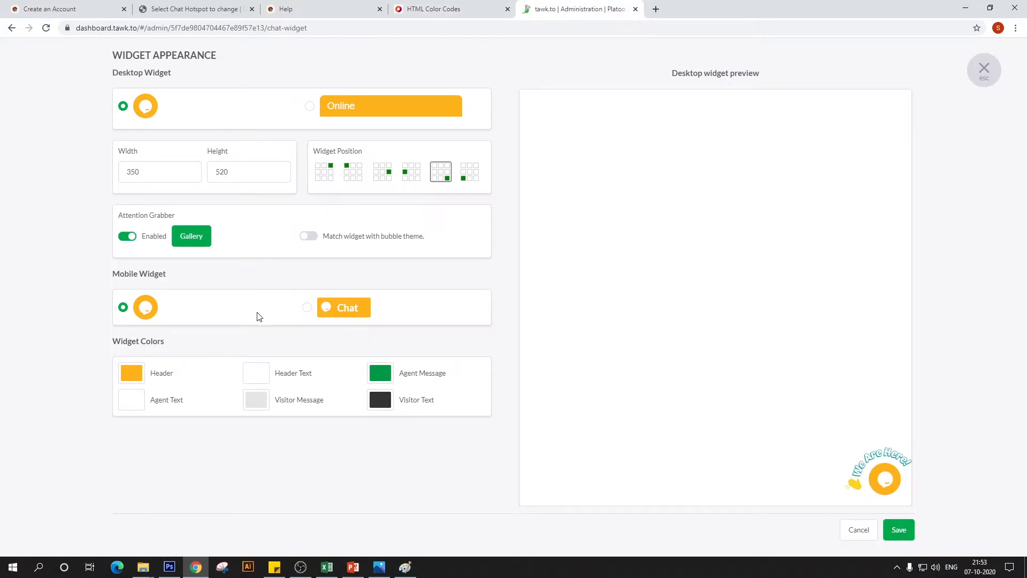
# Step: Set the desktop chat widget's width to 330 and its height to 440
pyautogui.moveTo(173, 175); pyautogui.dragTo(126, 192)
pyautogui.write('33')
pyautogui.click(283, 172)
# Step: Change the widget's Agent Message colour to yellow #ffcc00
pyautogui.click(382, 377)
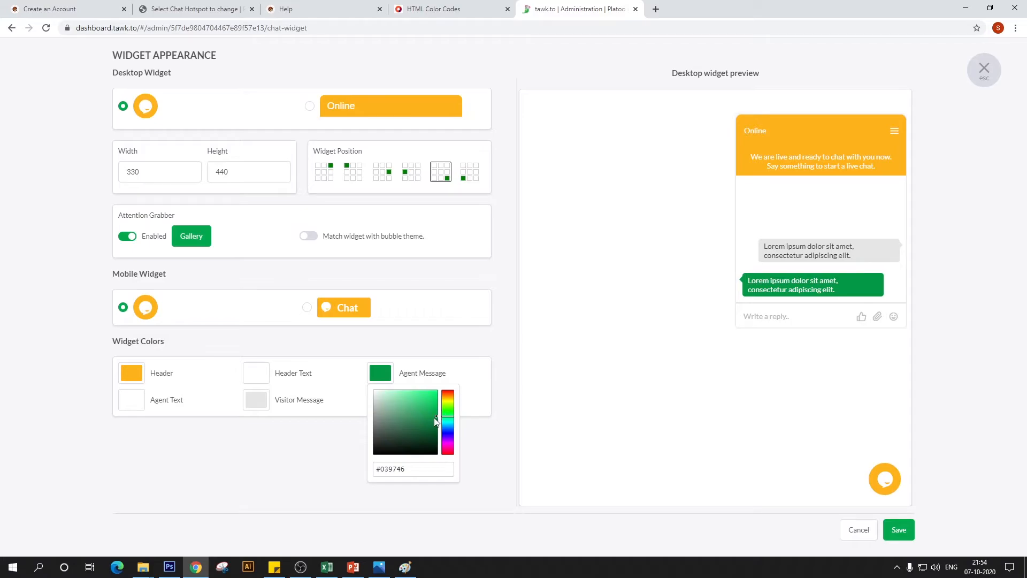
pyautogui.moveTo(444, 415); pyautogui.dragTo(446, 394)
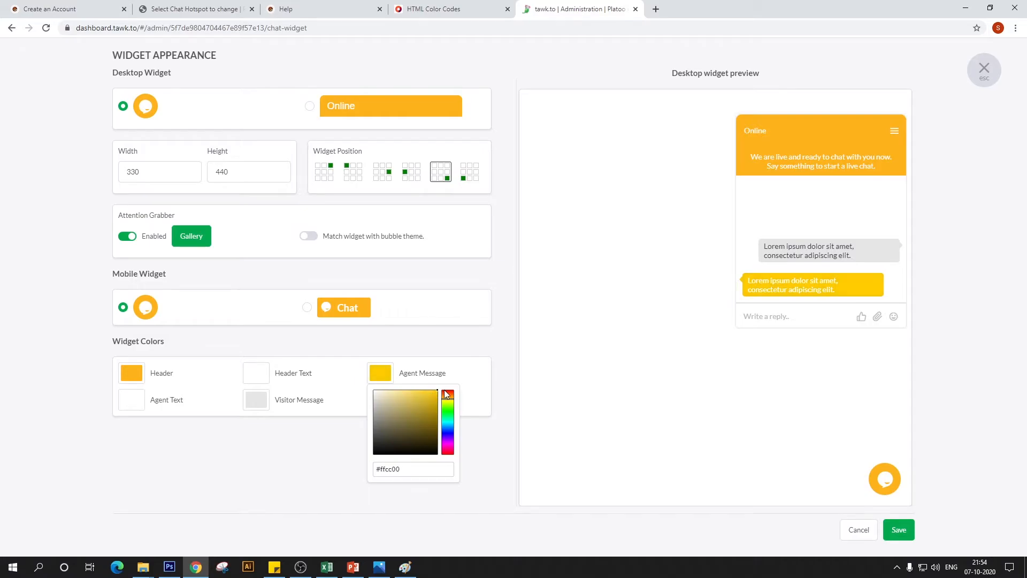
pyautogui.click(376, 365)
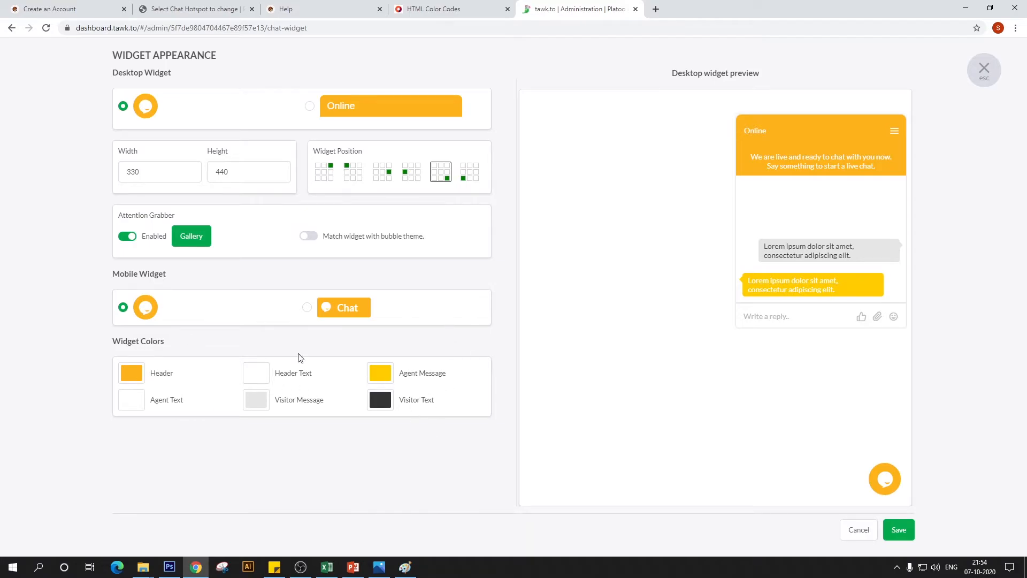
# Step: Save the widget appearance changes, then reopen the advanced appearance settings to check them and return to the Chat Widget page
pyautogui.click(900, 529)
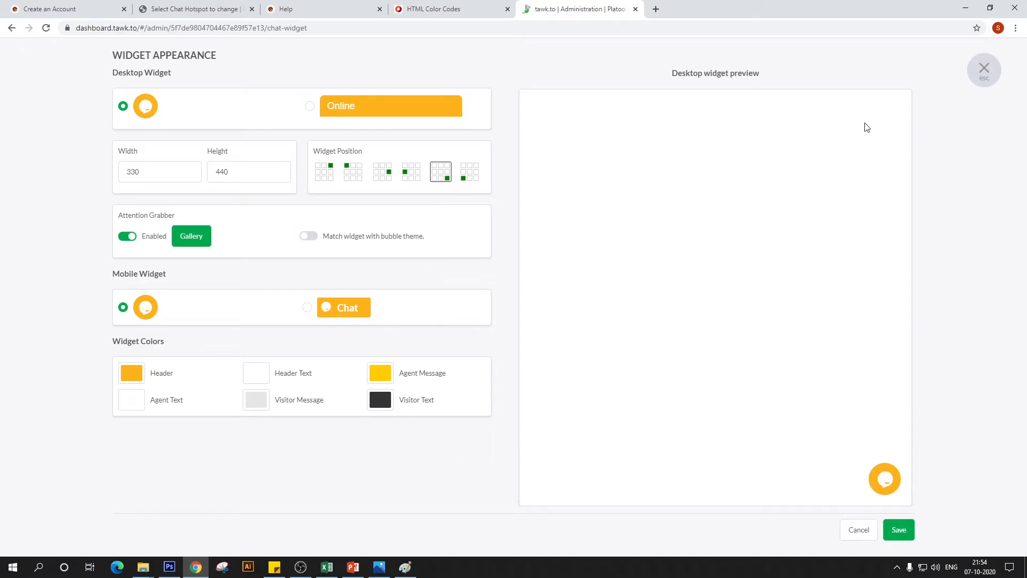
pyautogui.click(984, 68)
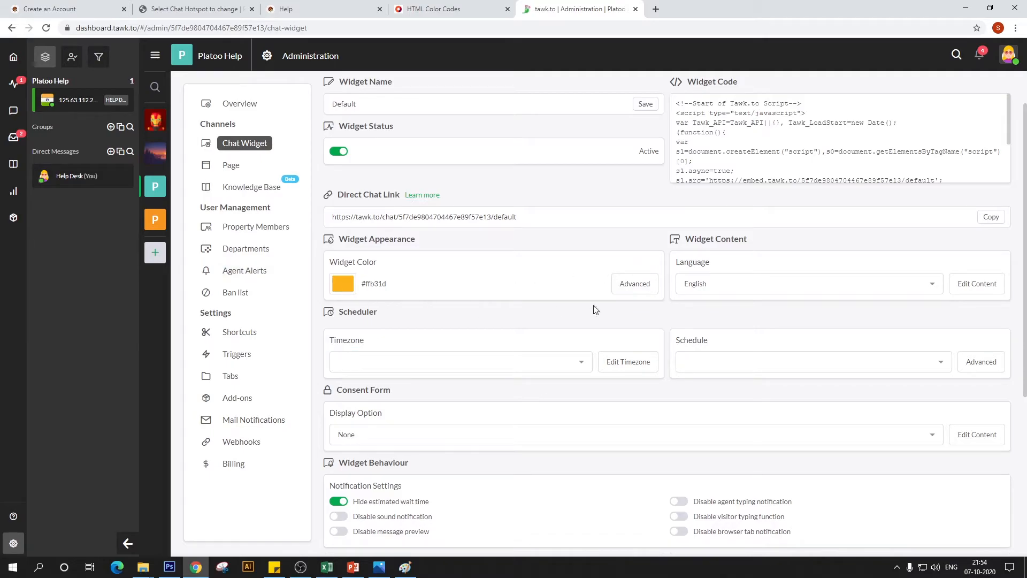
pyautogui.click(642, 288)
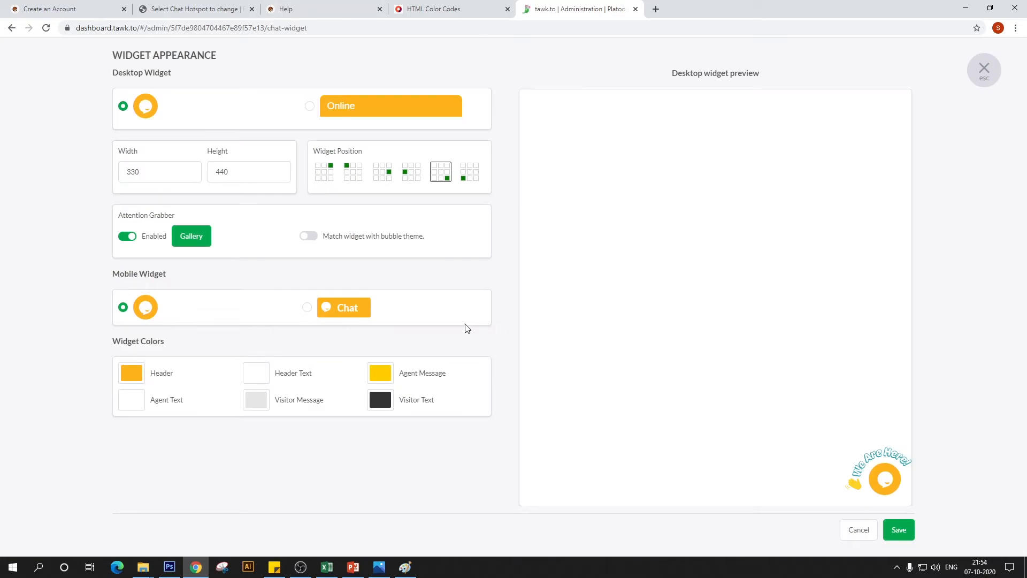
pyautogui.click(991, 71)
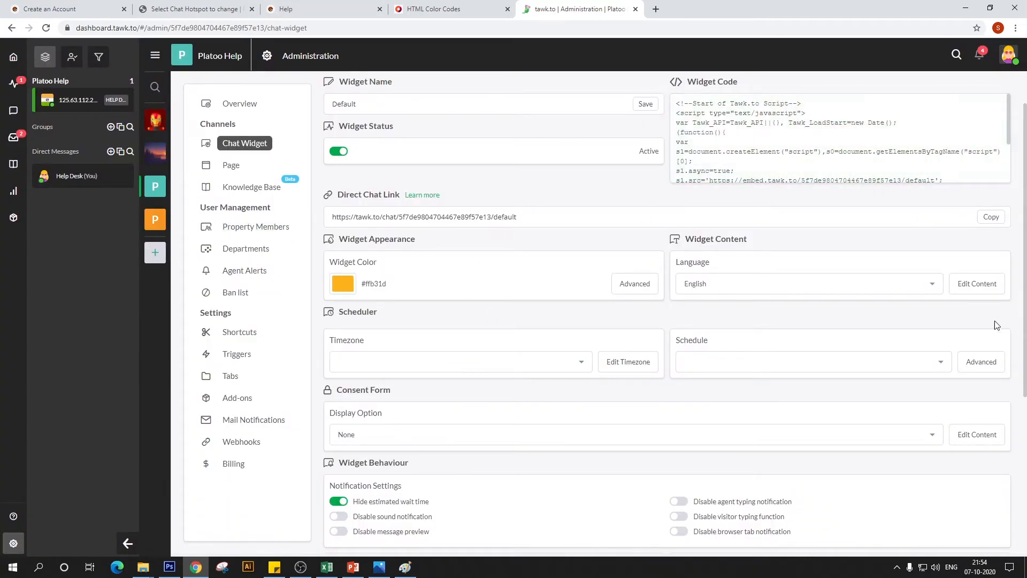
pyautogui.scroll(-3, 607, 304)
pyautogui.scroll(5, 428, 222)
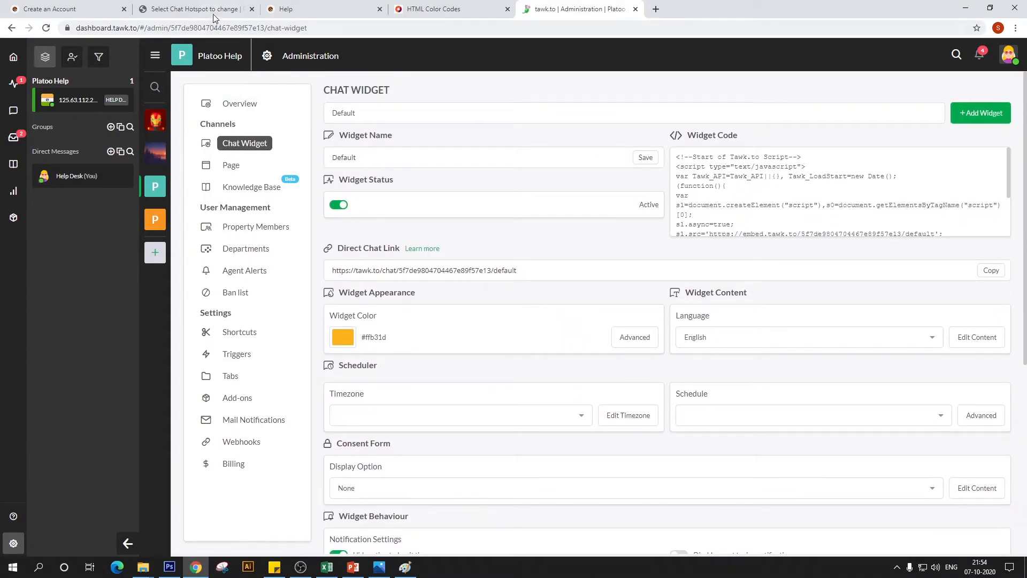
# Step: Reload the live Help Desk page and examine the chat window's size and message colours
pyautogui.click(300, 8)
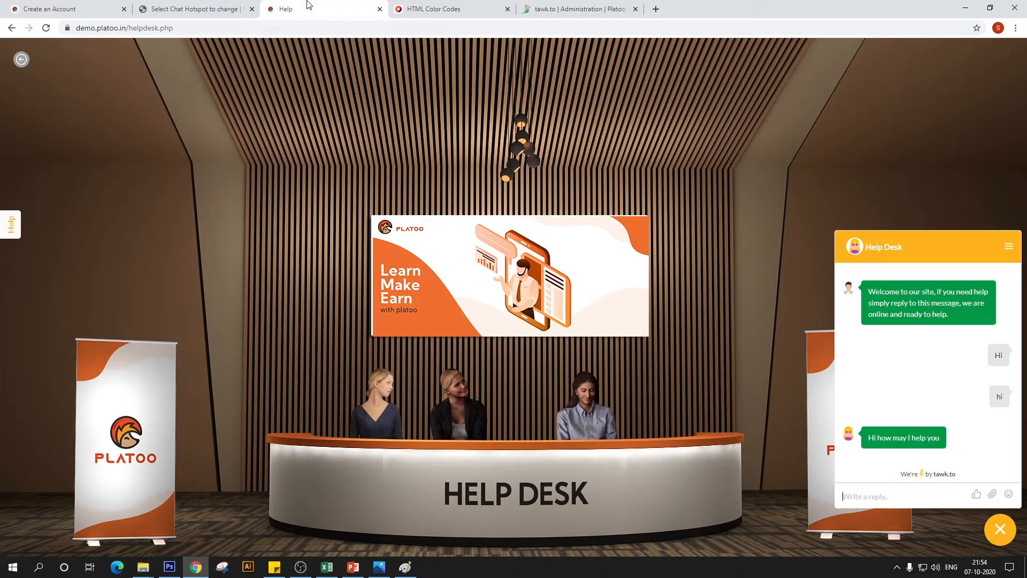
pyautogui.click(46, 29)
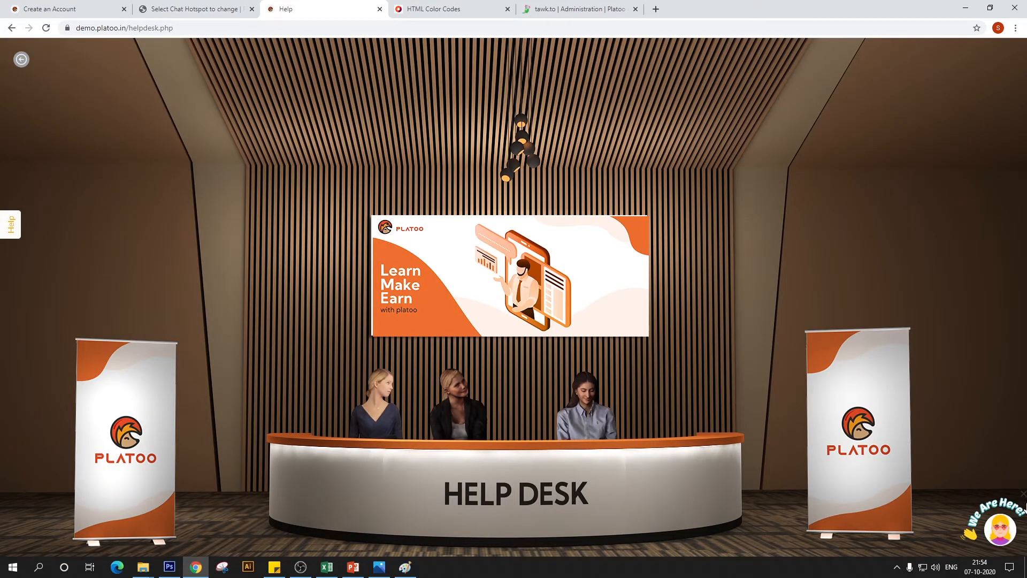
pyautogui.click(1000, 529)
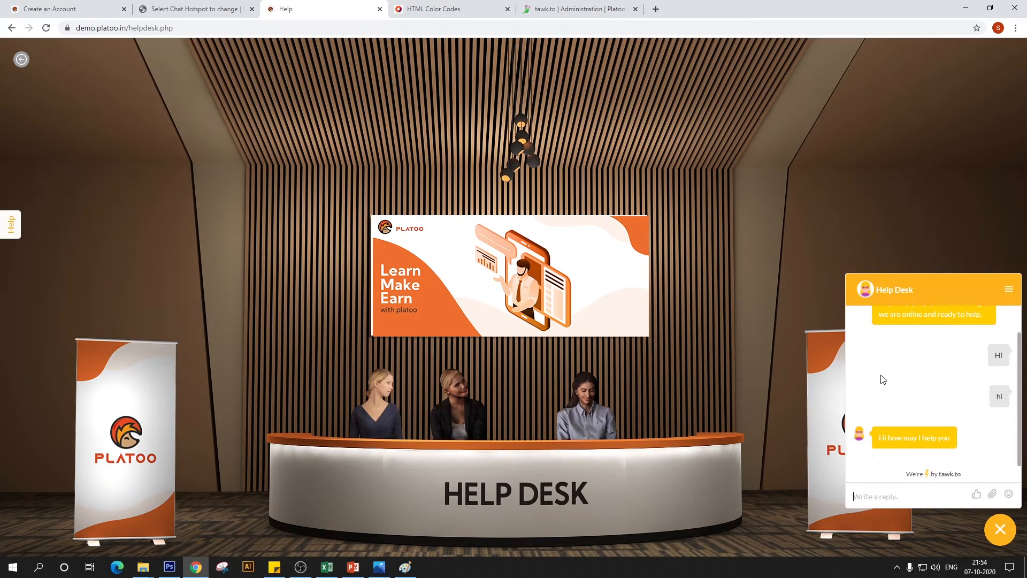
pyautogui.scroll(1, 975, 396)
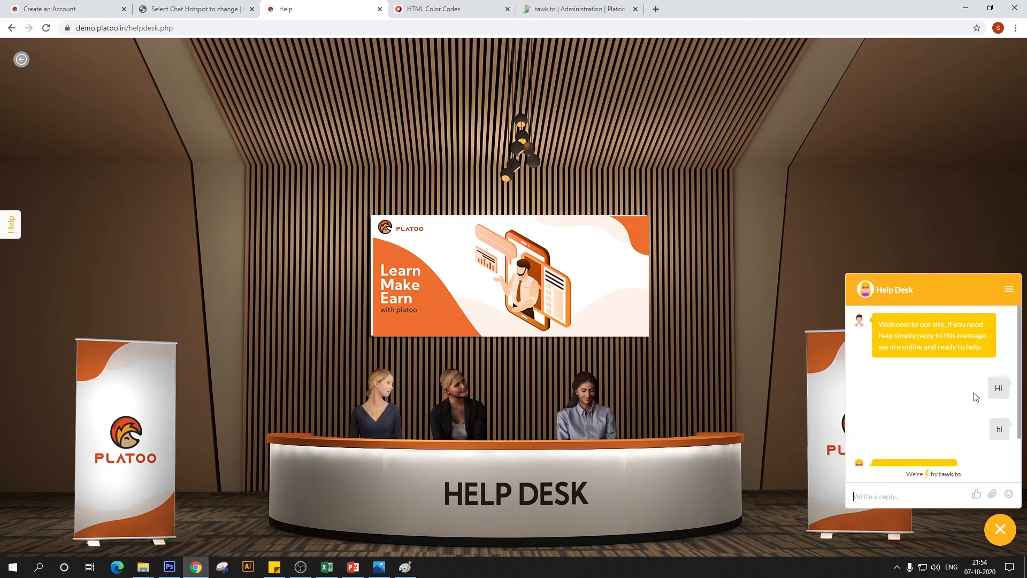
pyautogui.scroll(1, 976, 397)
pyautogui.scroll(-2, 976, 397)
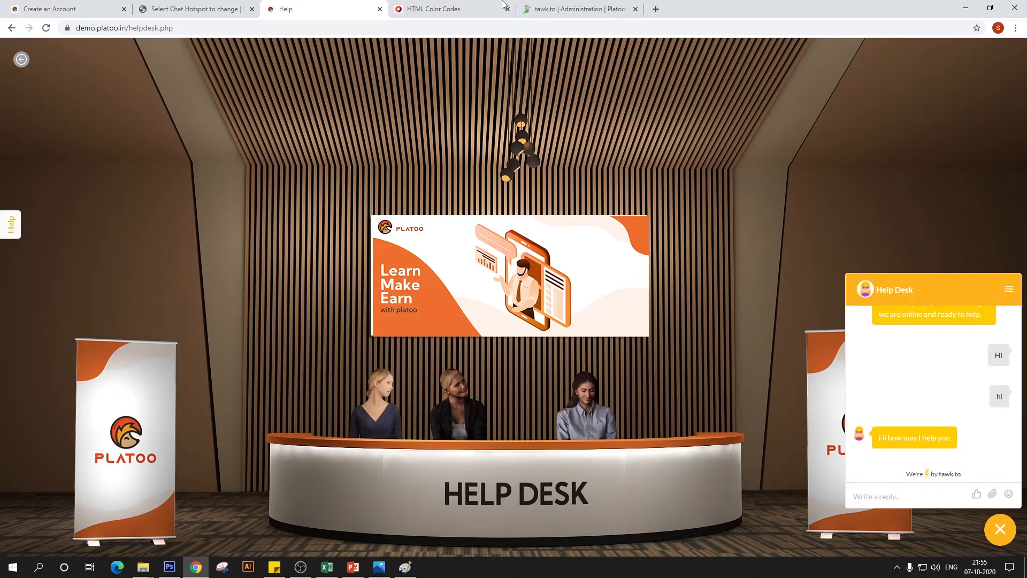
# Step: Review the chat hotspot entry in the Platoo admin and the conversation on the live Help Desk page
pyautogui.click(578, 9)
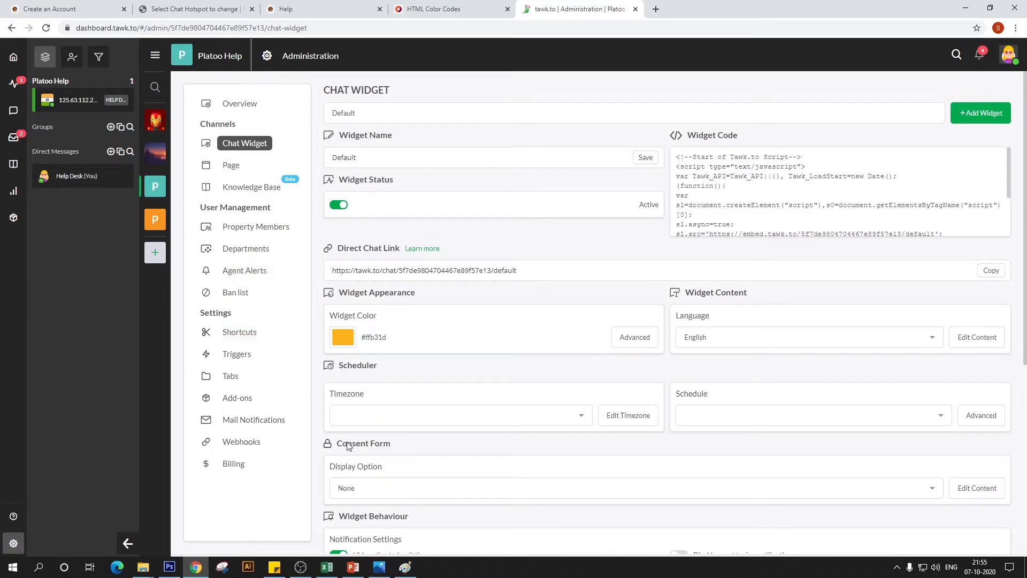
pyautogui.hotkey('ctrl', '2')
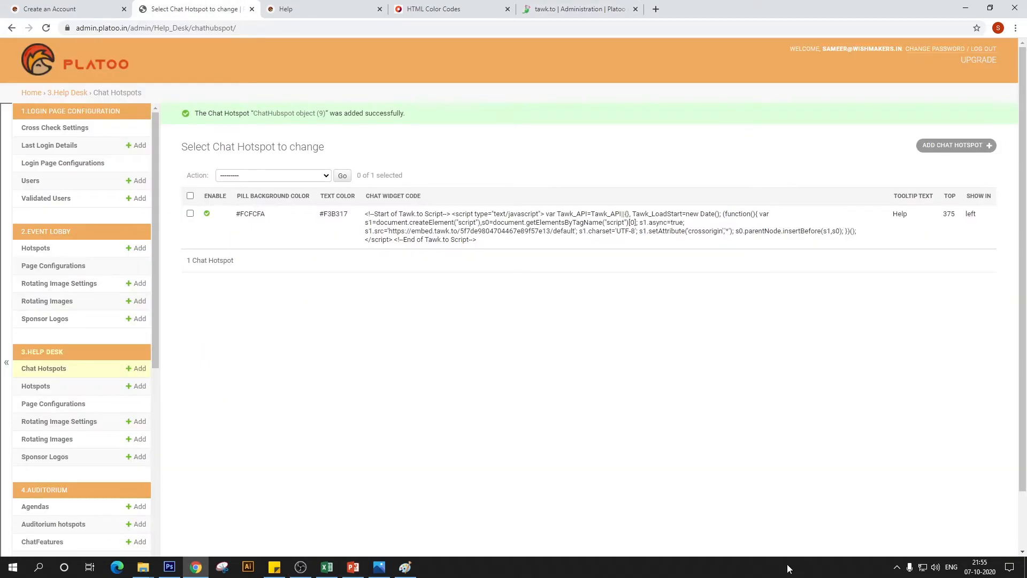
pyautogui.click(328, 9)
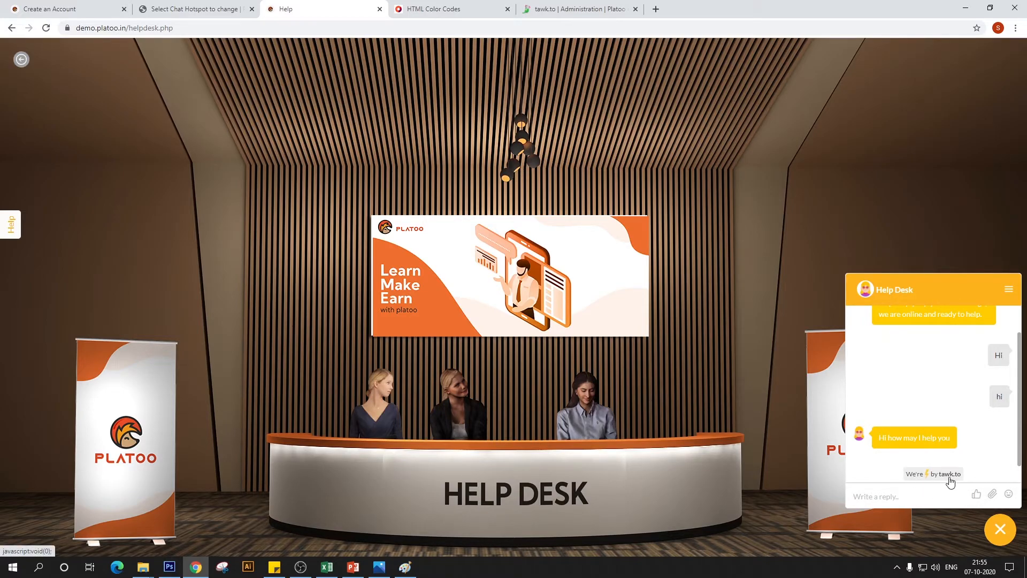
pyautogui.scroll(1, 974, 439)
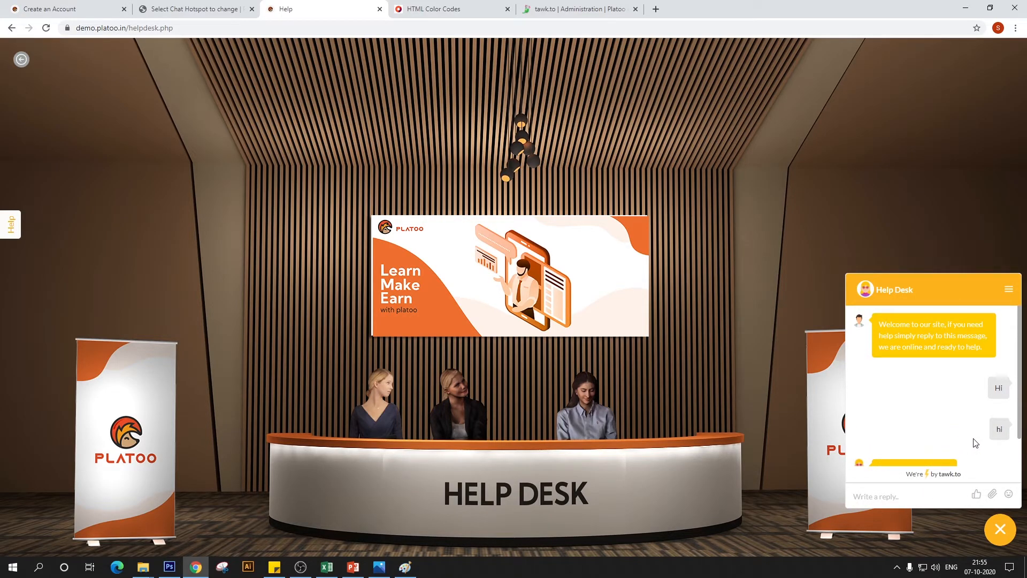
pyautogui.scroll(-1, 973, 442)
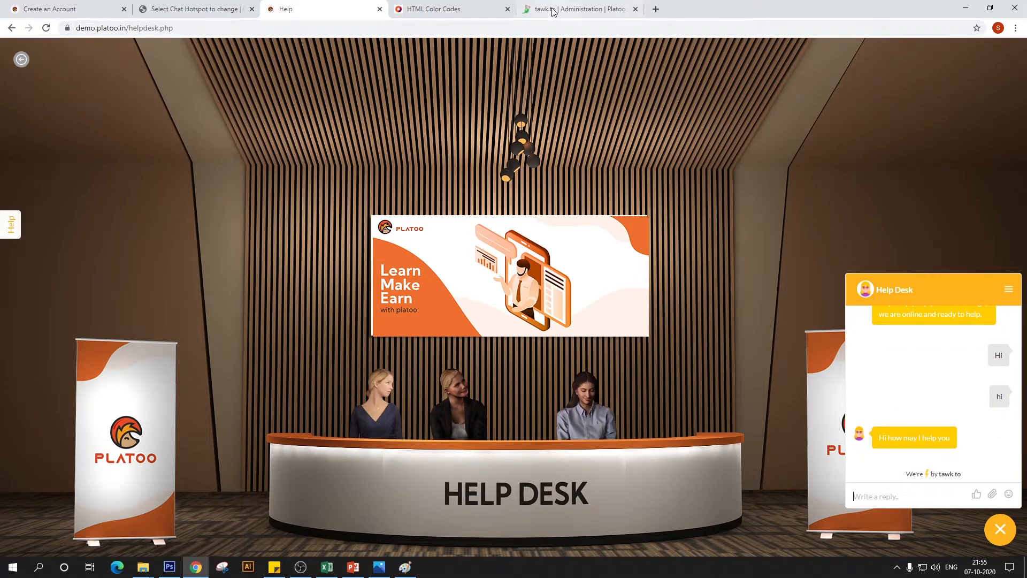
pyautogui.click(572, 9)
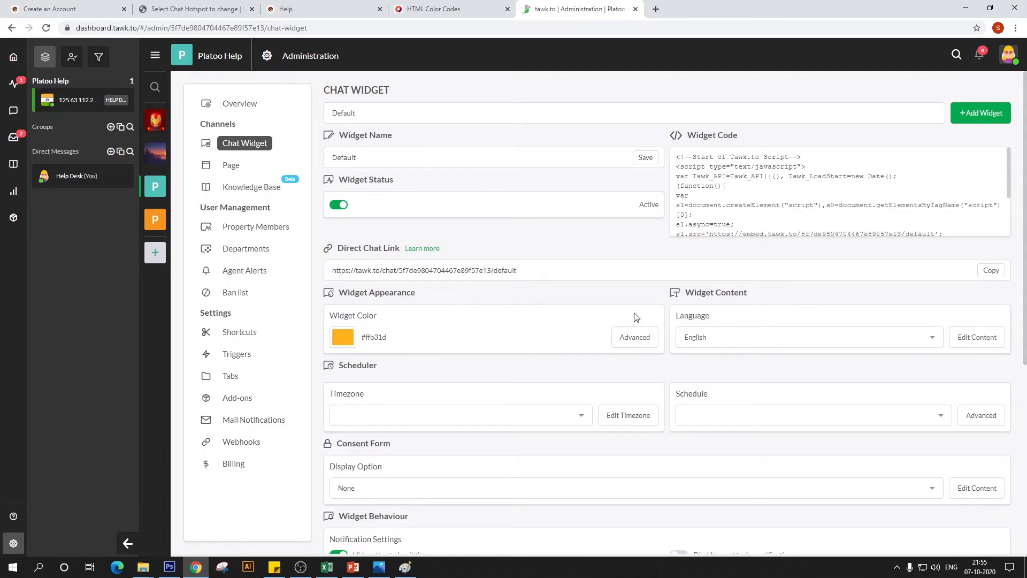
# Step: Compare the live Help Desk chat window with the tawk.to dashboard's visitor list and Chat Widget settings
pyautogui.click(315, 9)
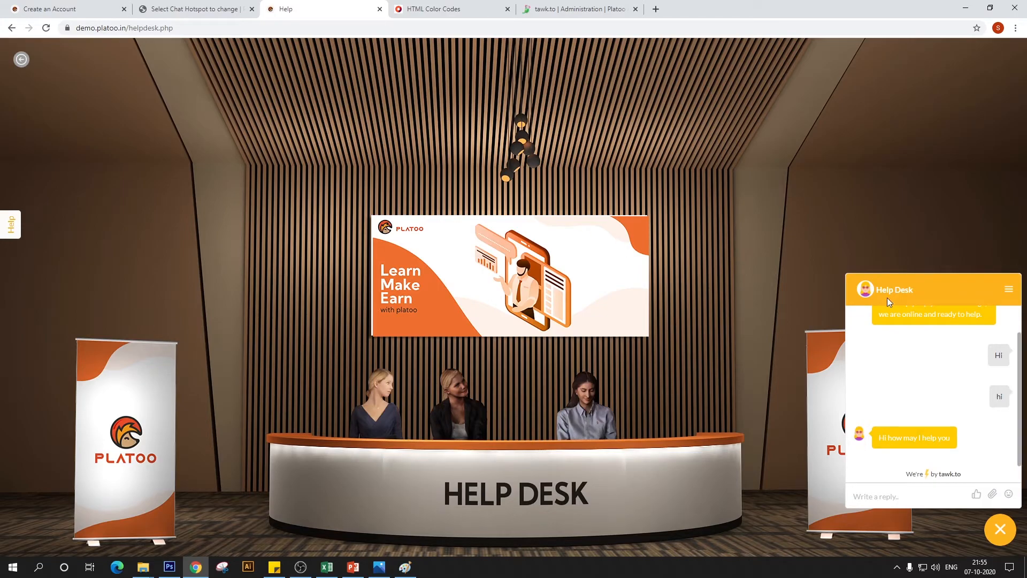
pyautogui.click(565, 6)
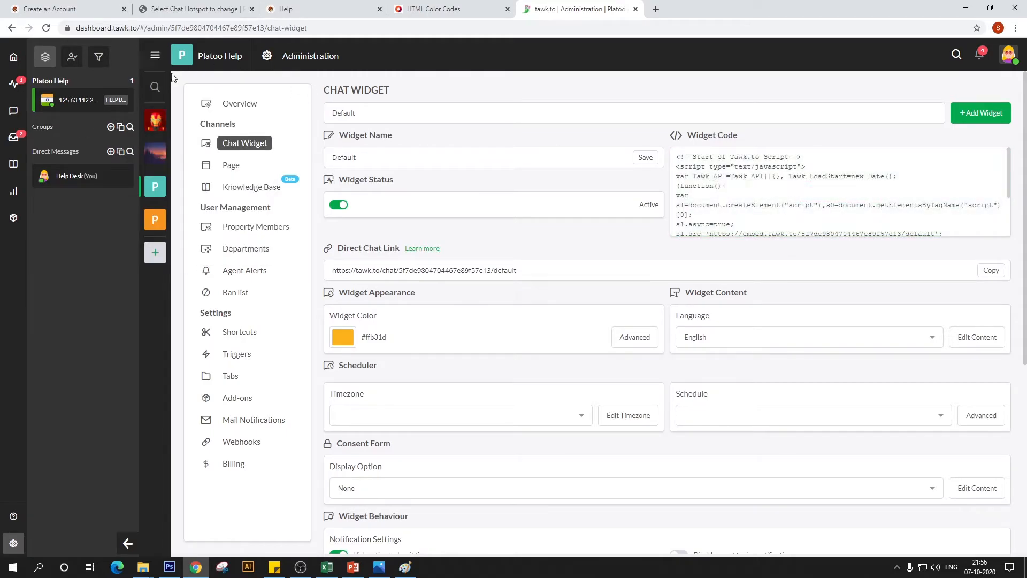
pyautogui.moveTo(47, 104)
pyautogui.scroll(-2, 607, 452)
pyautogui.scroll(2, 516, 351)
pyautogui.click(316, 8)
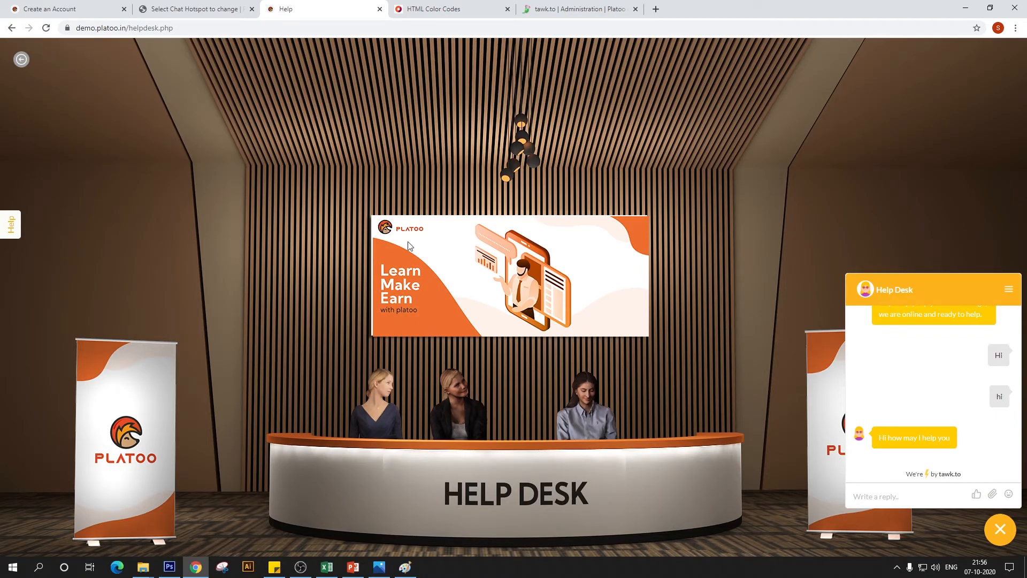
pyautogui.click(575, 9)
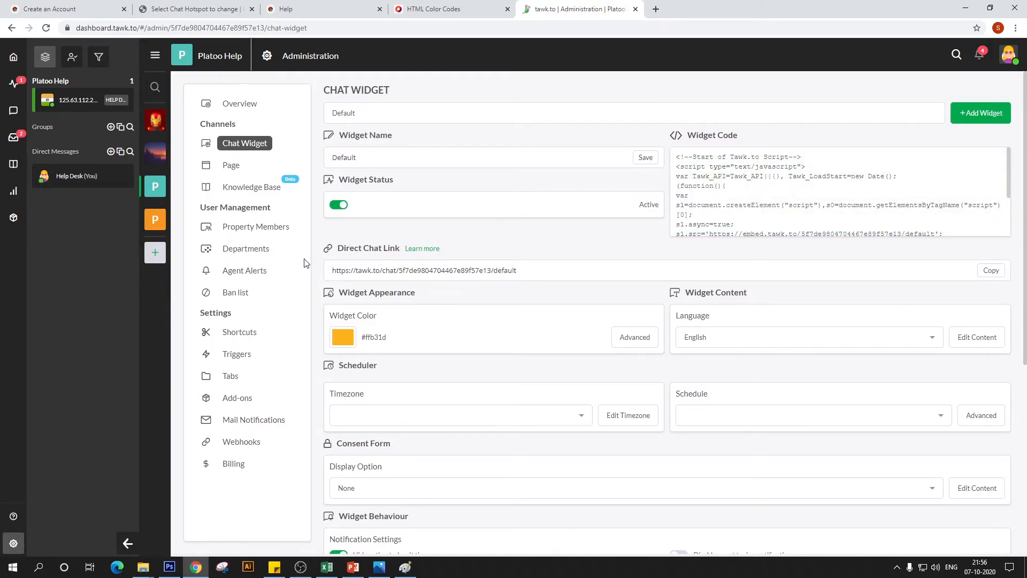
# Step: View the property members in tawk.to, select the Help Desk agent and clear the selection again
pyautogui.click(269, 226)
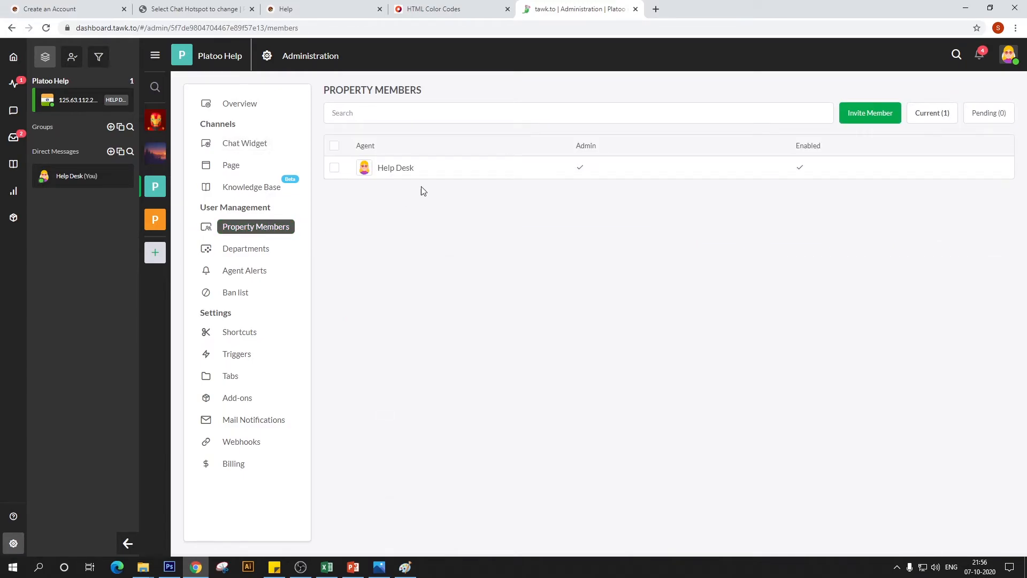
pyautogui.click(335, 168)
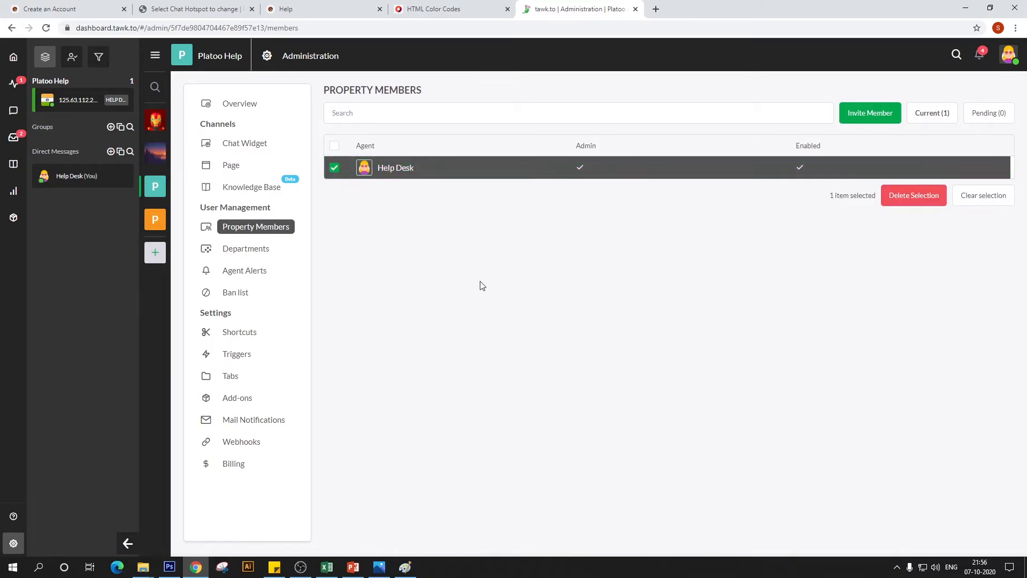
pyautogui.click(334, 169)
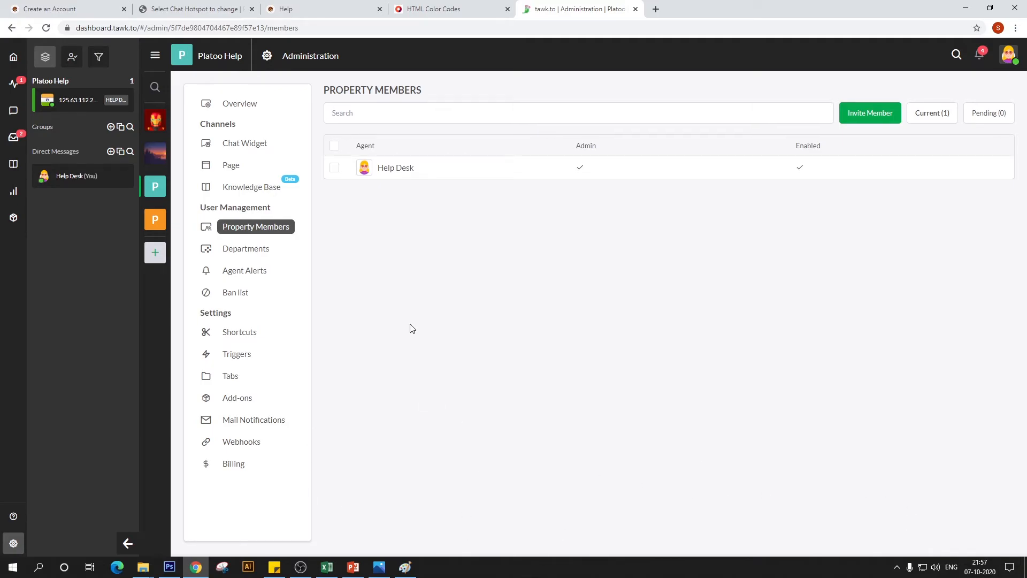
# Step: Return to the live Help Desk page and try its Help chat hotspot
pyautogui.click(188, 8)
pyautogui.click(306, 8)
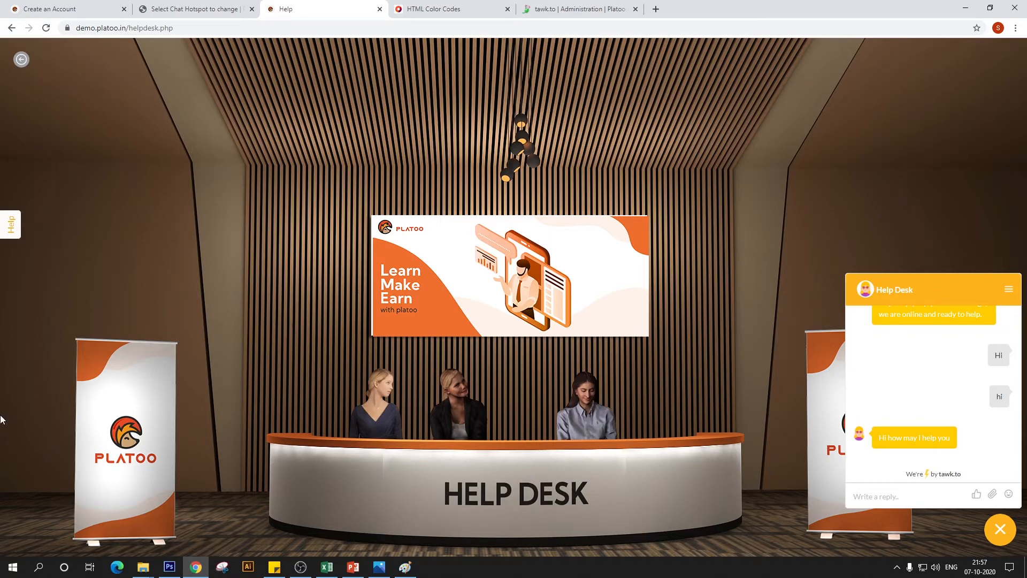
pyautogui.click(5, 233)
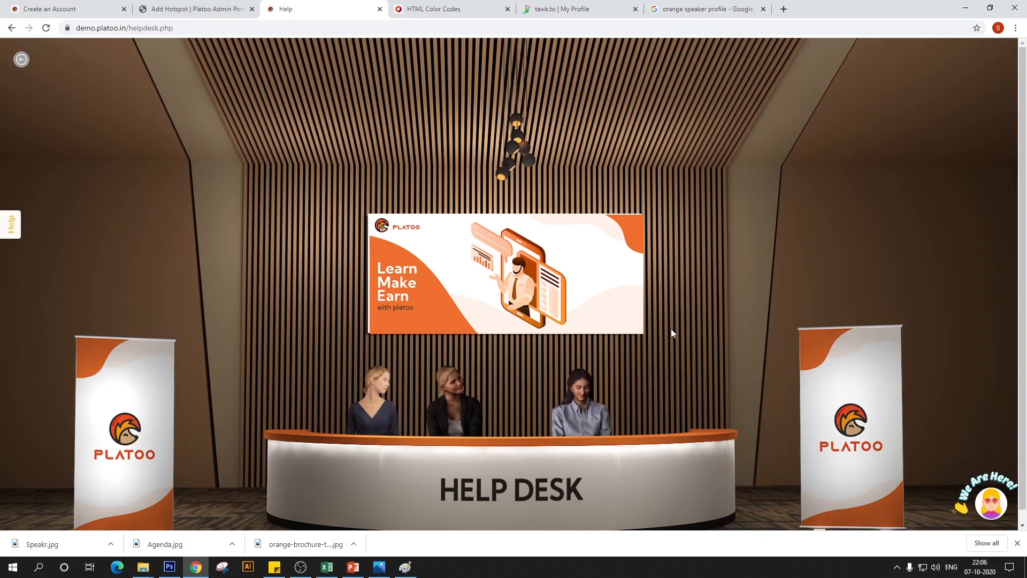
# Step: Start a new Help Desk hotspot in the Platoo admin, enable it and set its type to Speaker Profiles
pyautogui.click(222, 9)
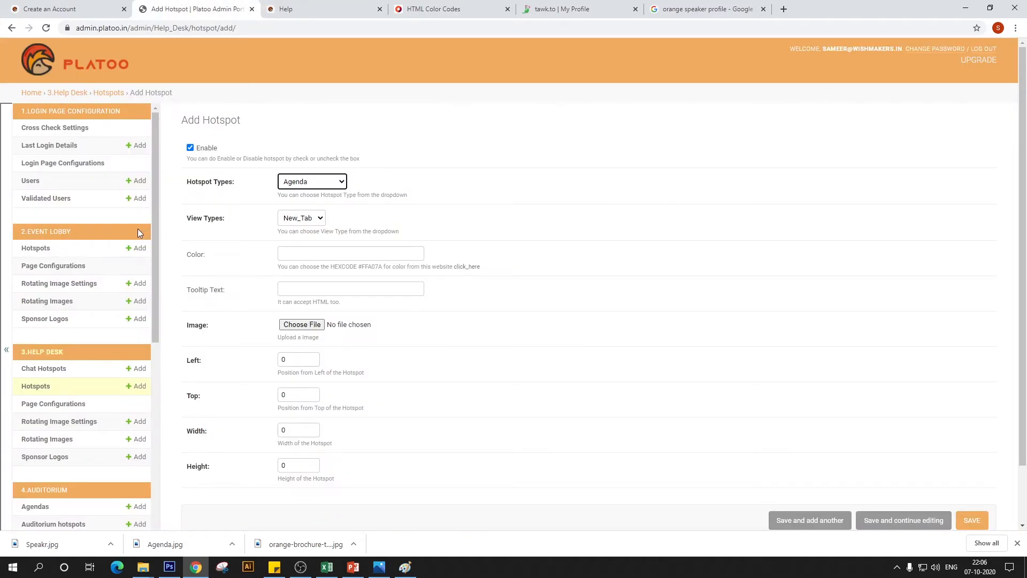
pyautogui.click(33, 390)
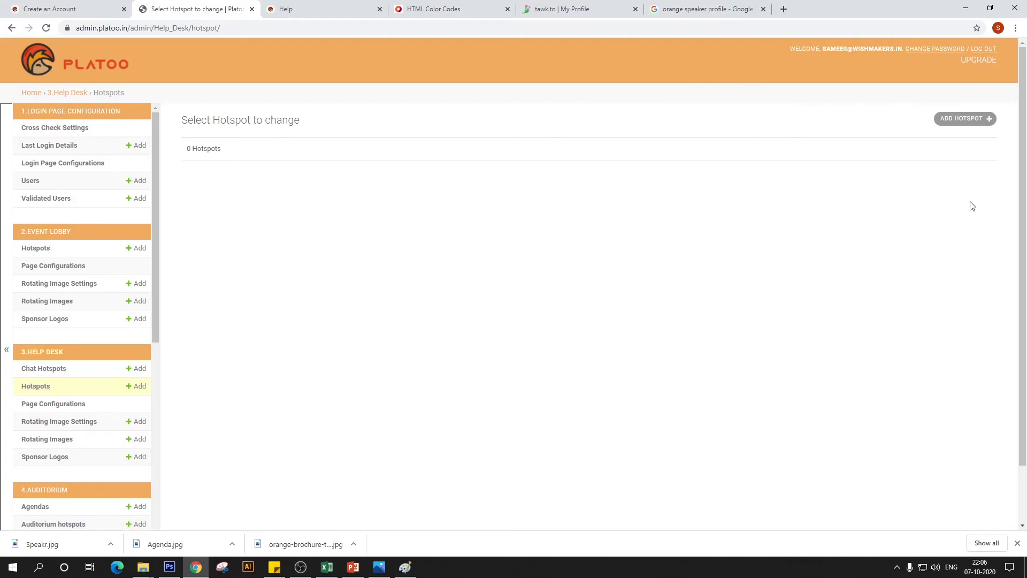
pyautogui.click(961, 118)
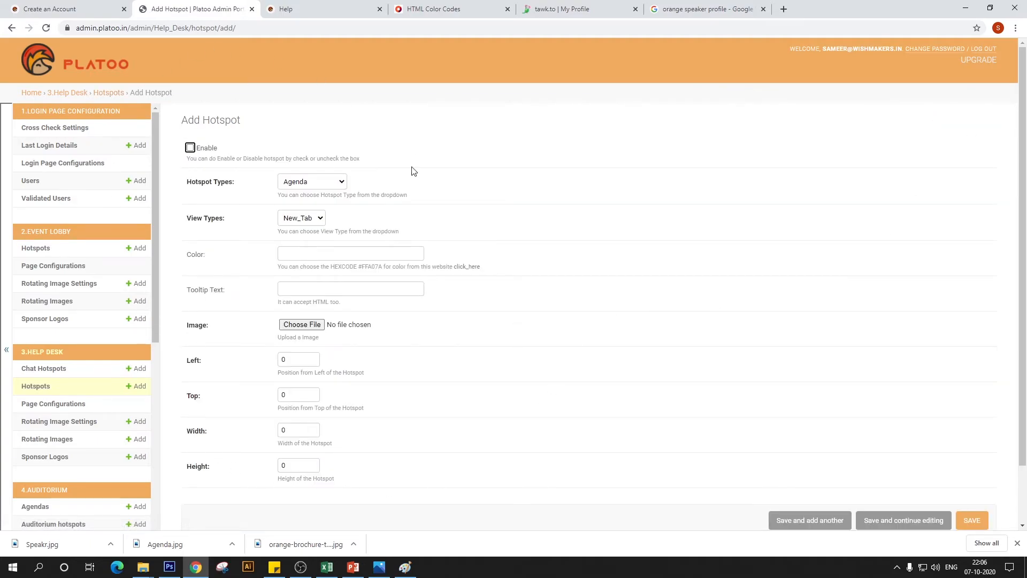
pyautogui.click(190, 148)
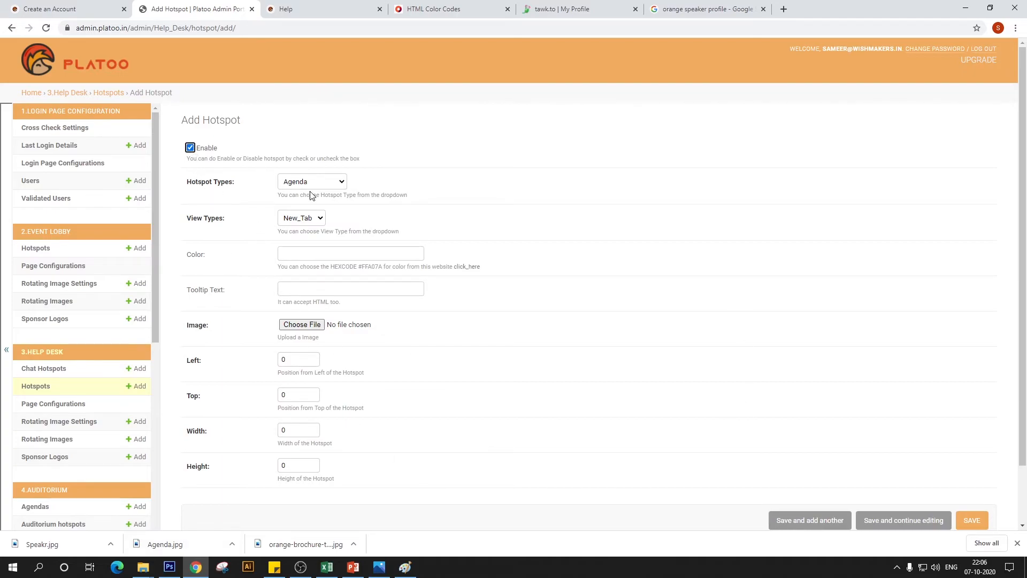
pyautogui.click(341, 184)
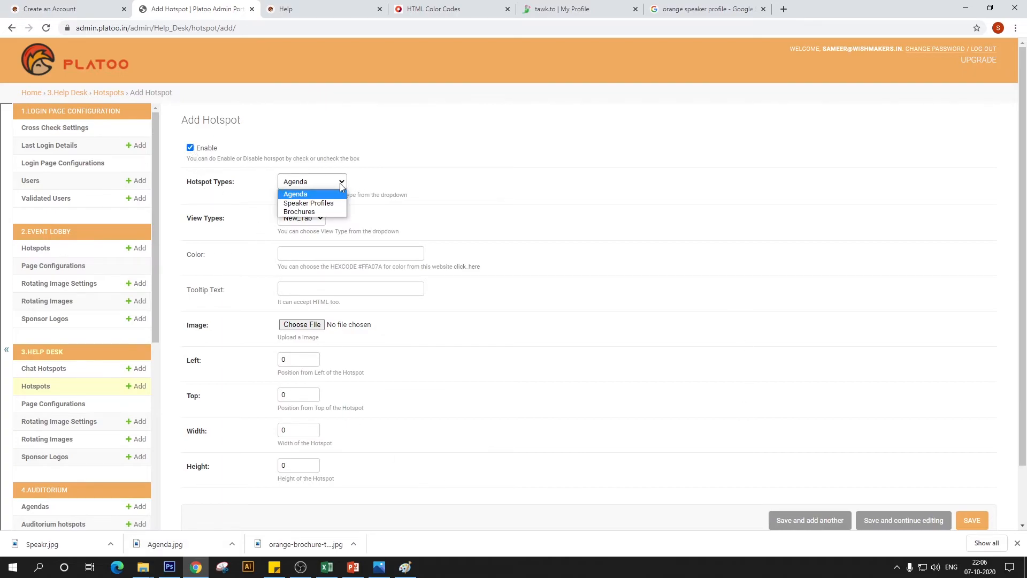
pyautogui.click(321, 206)
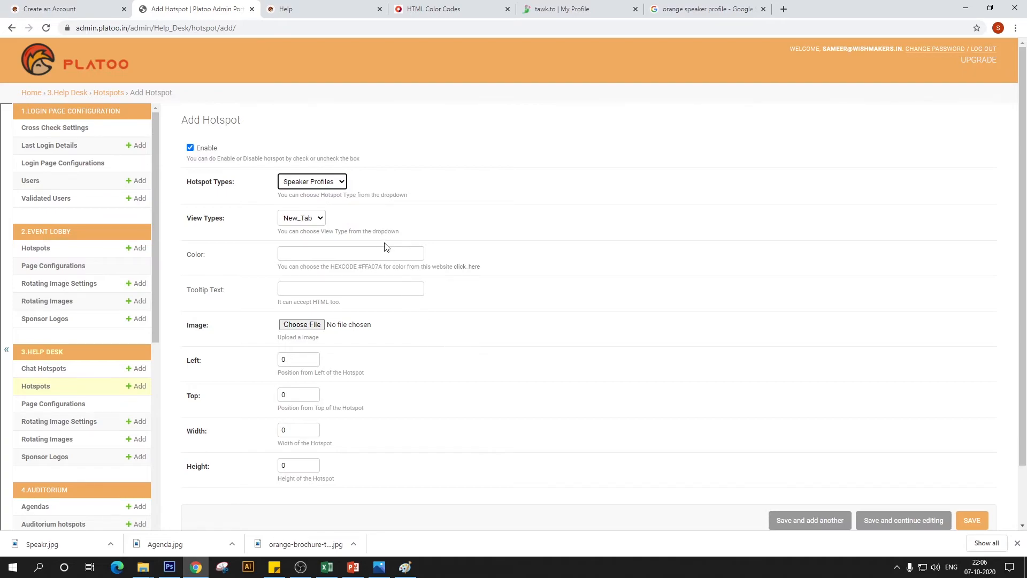
# Step: Set the new Speaker Profiles hotspot's view type to PopUp
pyautogui.scroll(-1, 447, 237)
pyautogui.click(310, 167)
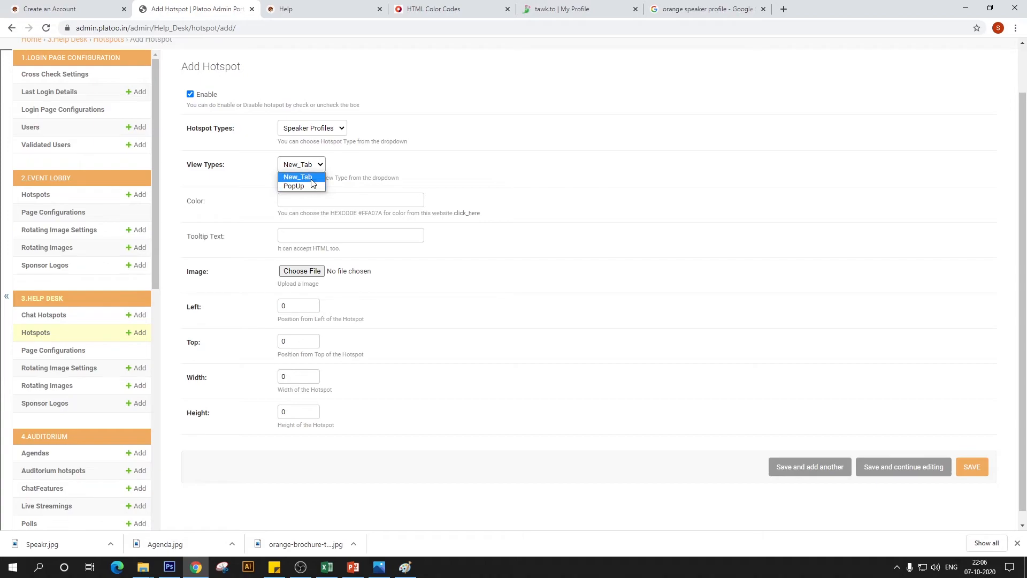
pyautogui.click(307, 186)
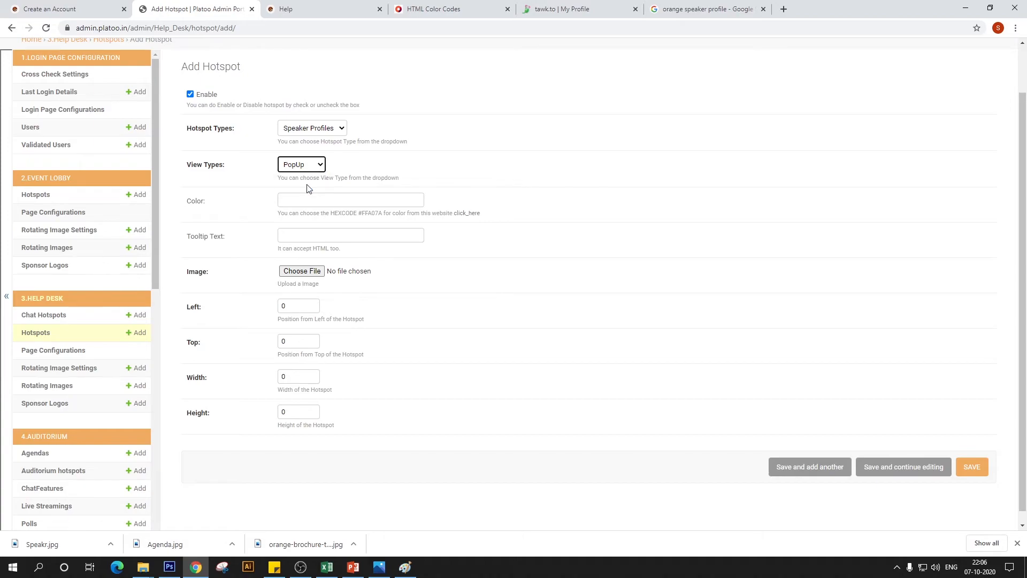
pyautogui.click(316, 165)
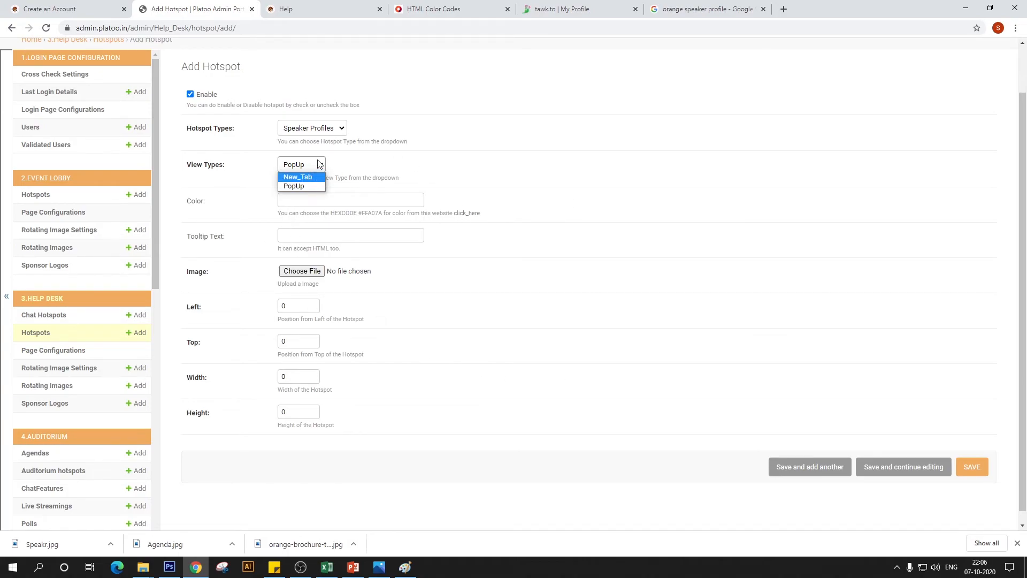
pyautogui.click(303, 187)
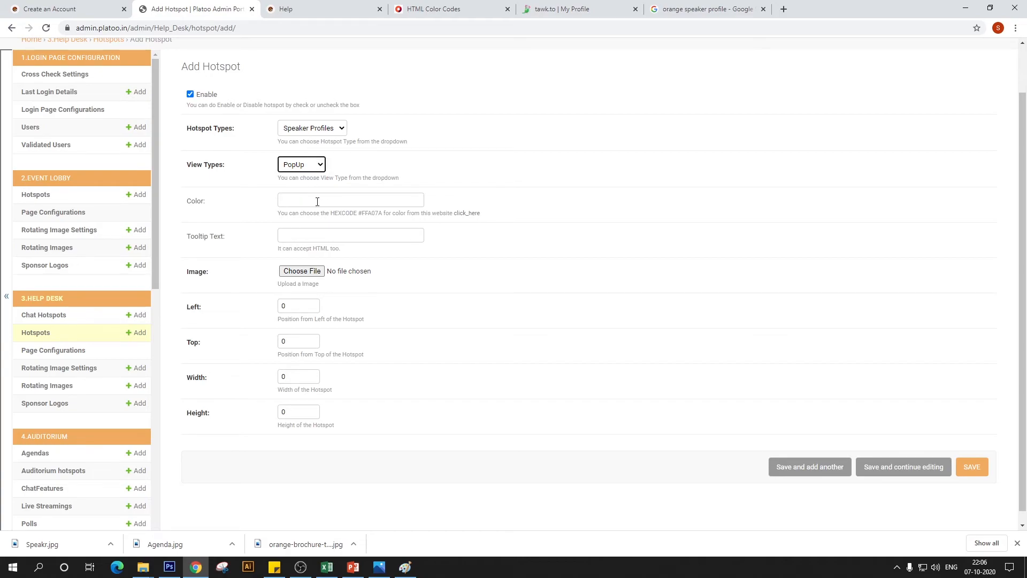
# Step: Set the Speaker Profiles hotspot's color to #F3B317, the hex code selected on the HTML Color Codes page
pyautogui.click(318, 202)
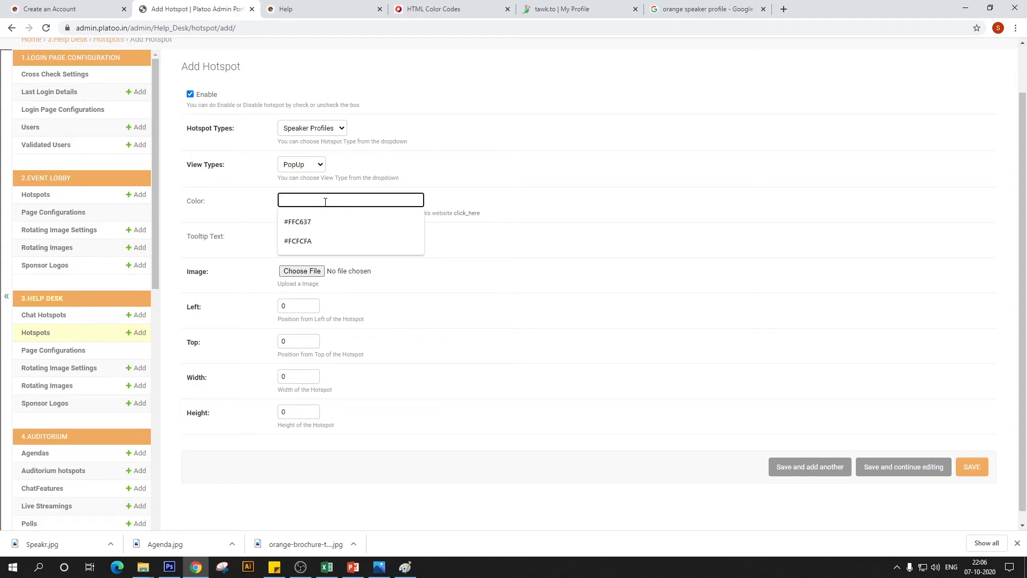
pyautogui.click(598, 141)
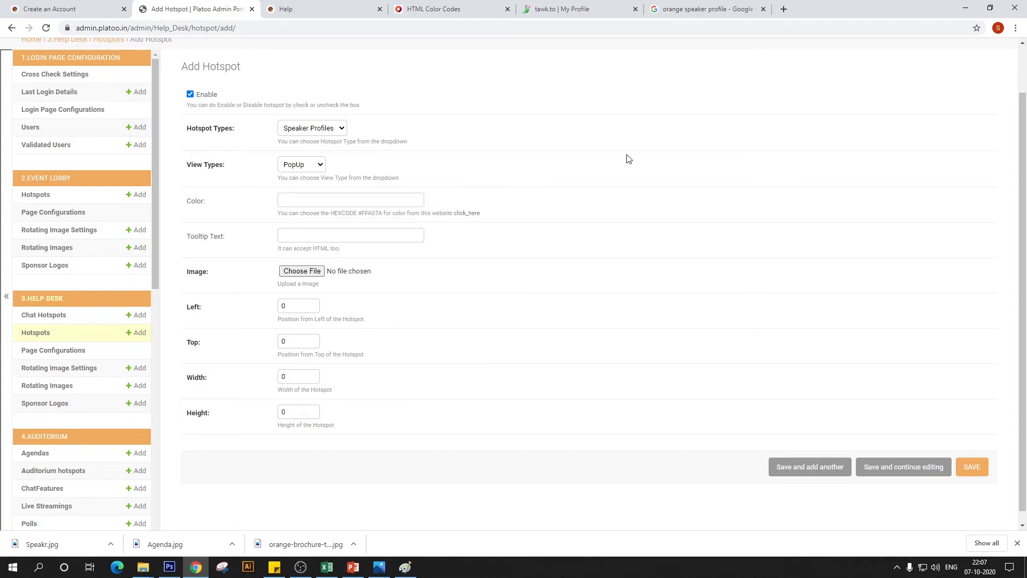
pyautogui.click(319, 11)
pyautogui.click(436, 9)
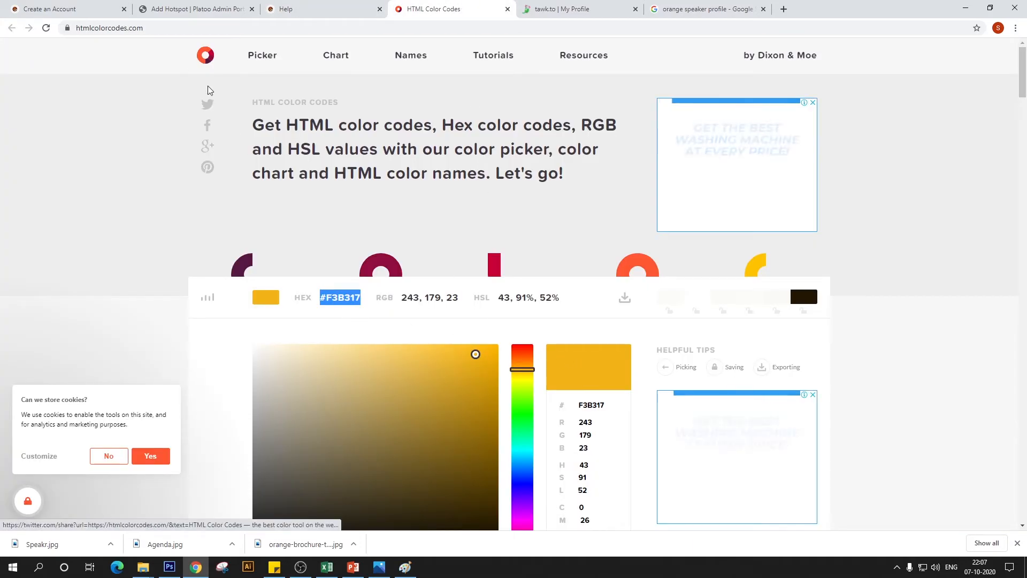
pyautogui.click(174, 8)
pyautogui.click(298, 5)
pyautogui.click(197, 4)
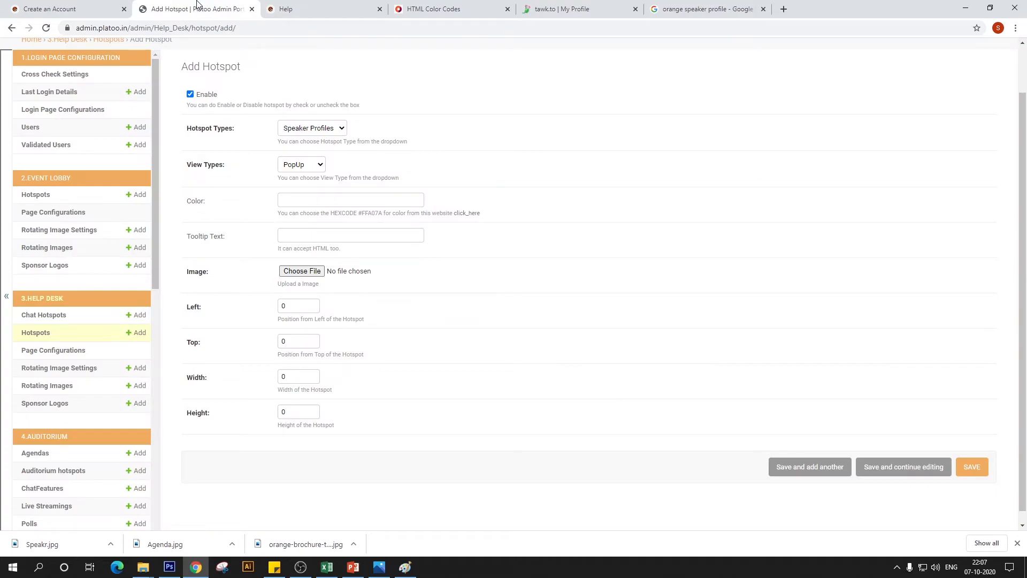
pyautogui.click(293, 199)
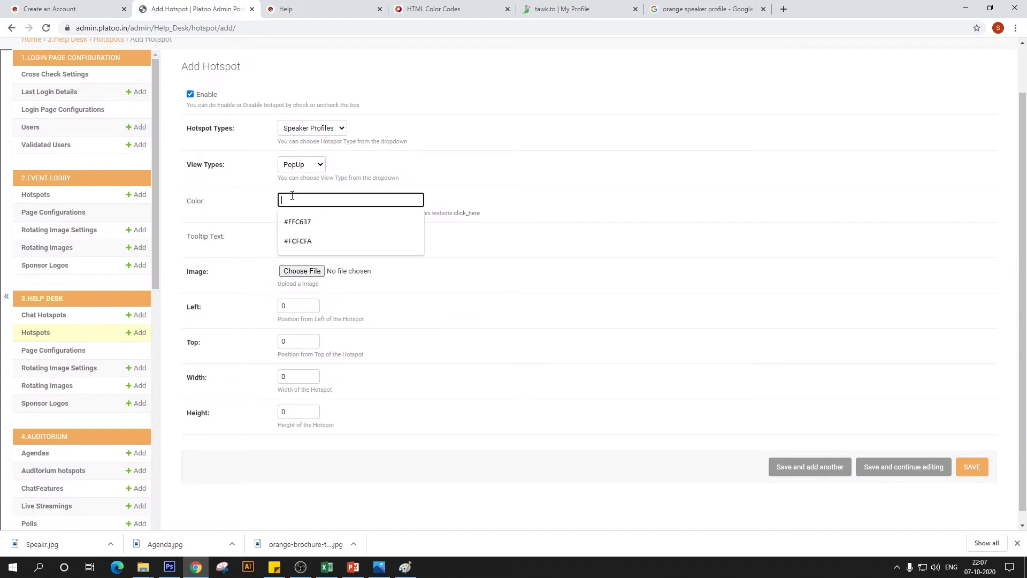
pyautogui.write('#F3B317')
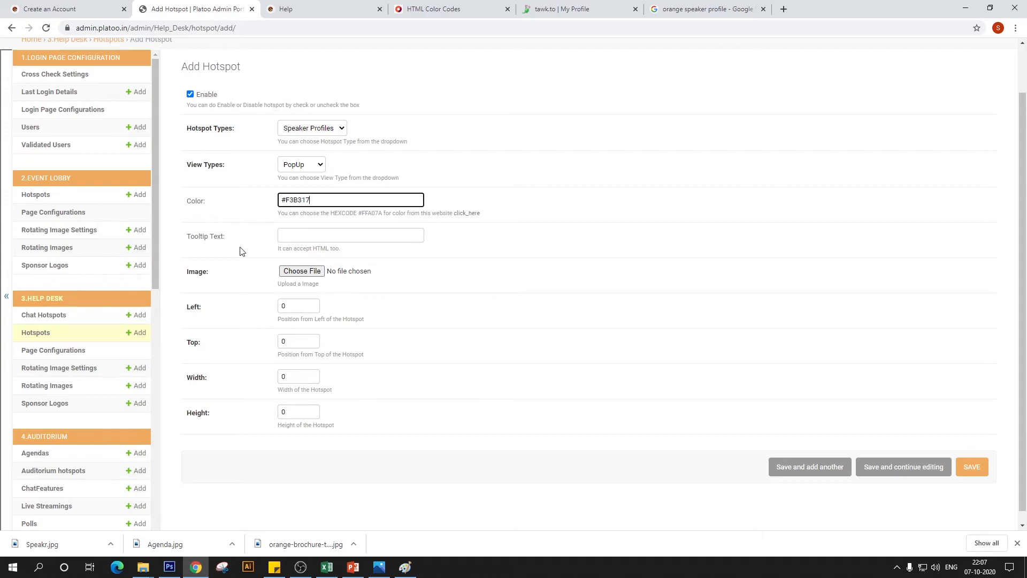
# Step: Set the hotspot's tooltip text to Speaker Profile and attach the Speaker Profile image from the Help Desk folder
pyautogui.click(310, 233)
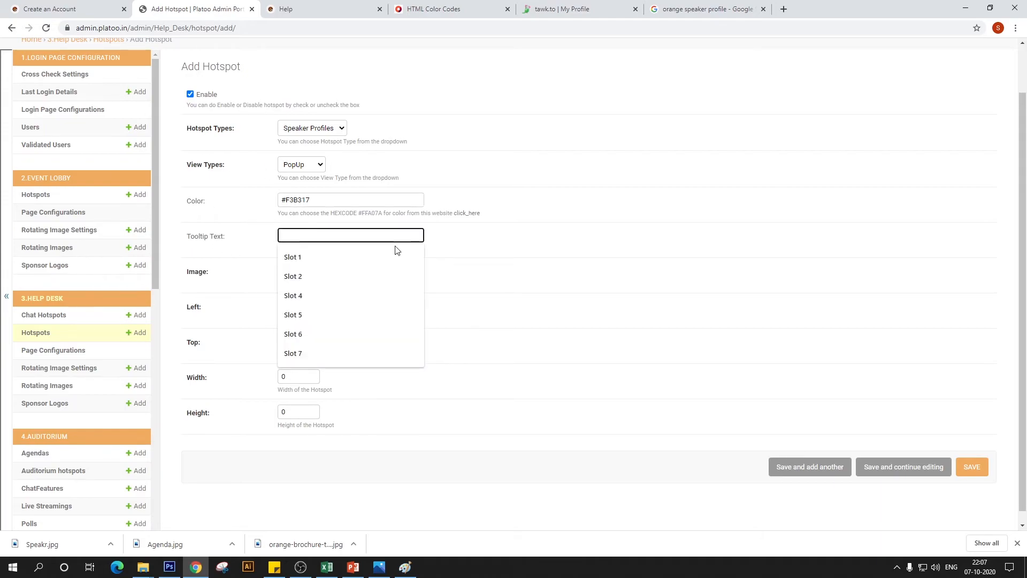
pyautogui.write('Speaker Profile')
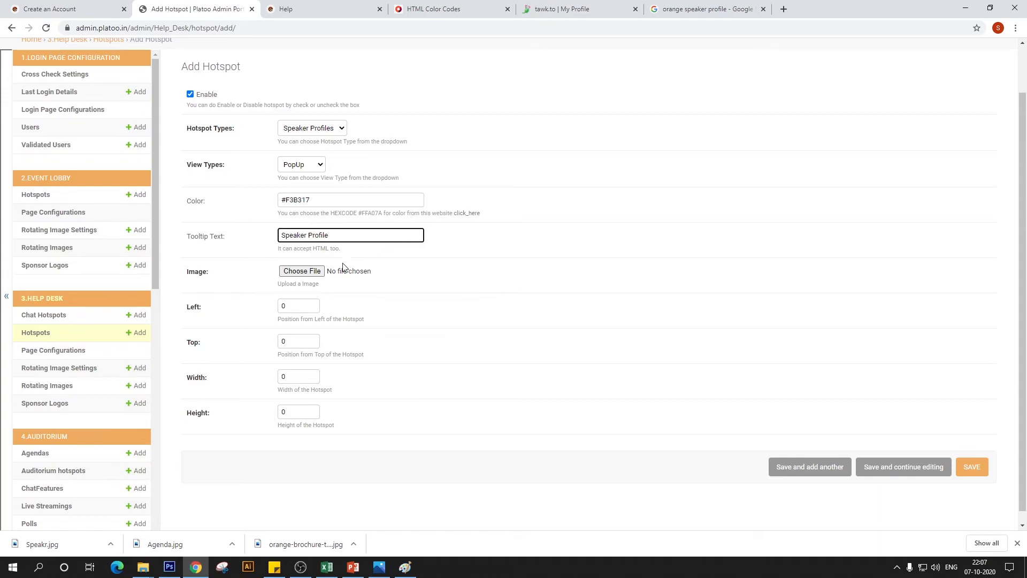
pyautogui.click(316, 271)
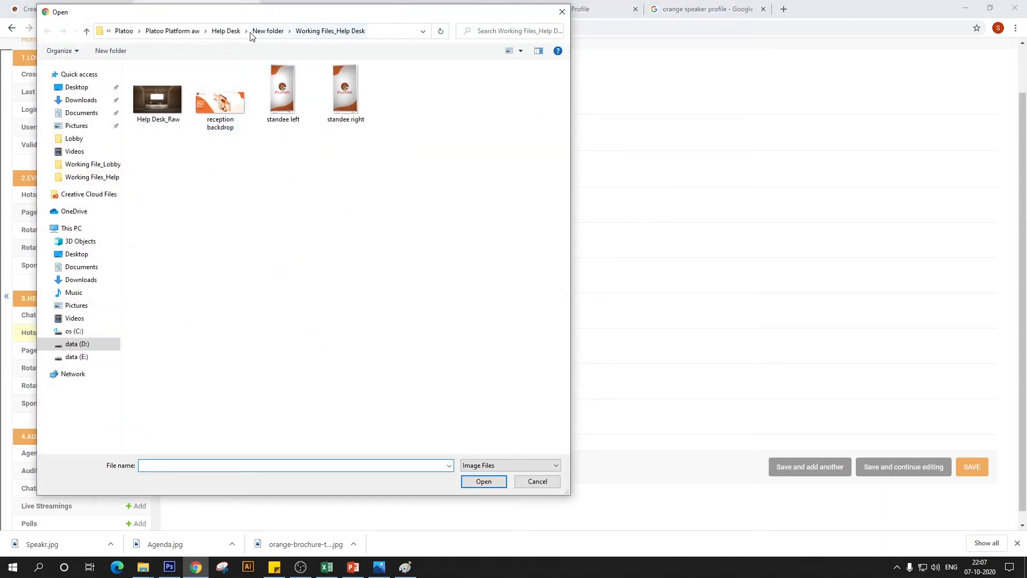
pyautogui.click(234, 31)
pyautogui.click(188, 184)
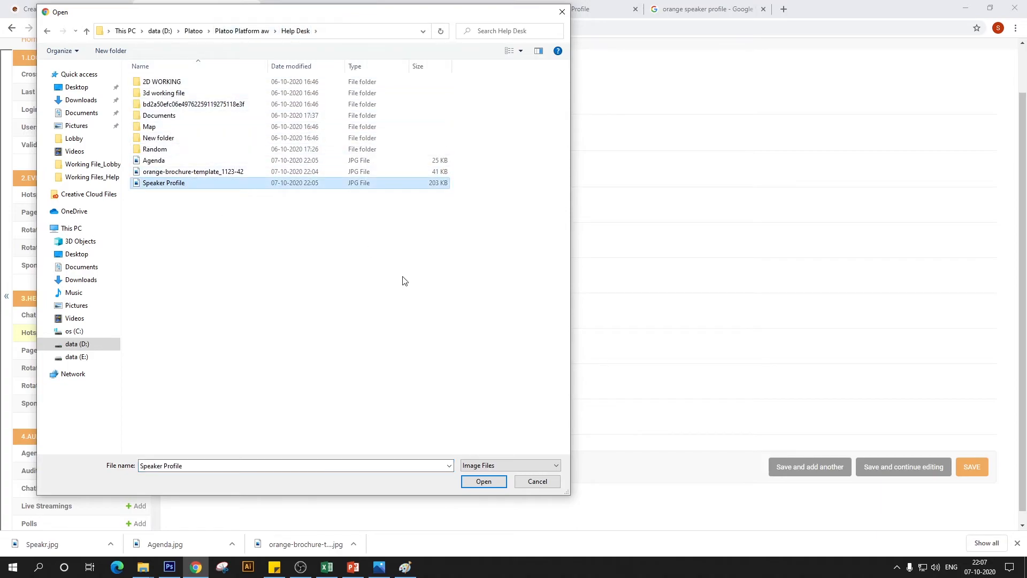
pyautogui.click(483, 481)
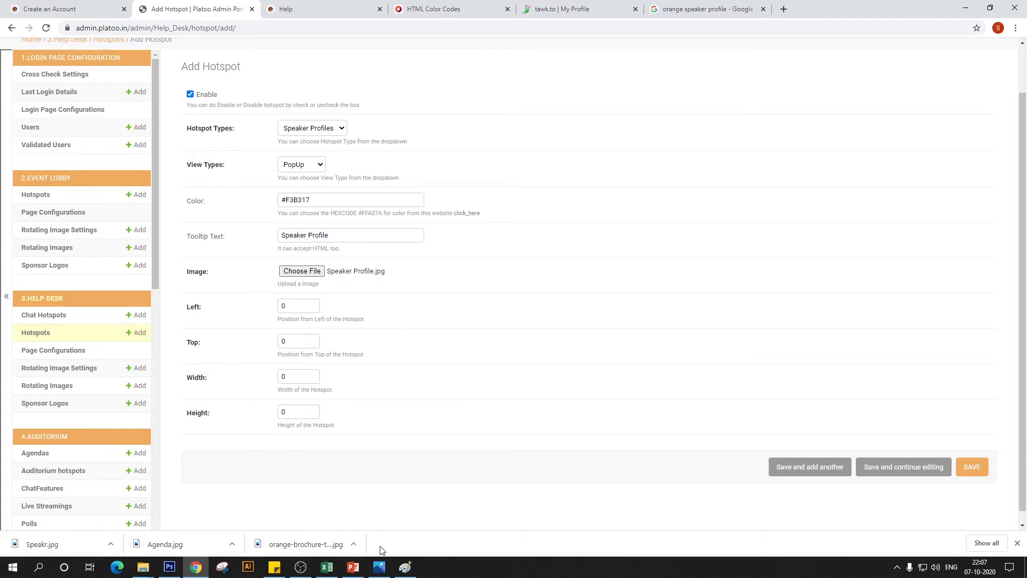
# Step: Using Paint coordinates from Help Desk_Raw, set the hotspot to left 565, top 653, width 20, height 20, and save to add another
pyautogui.click(405, 568)
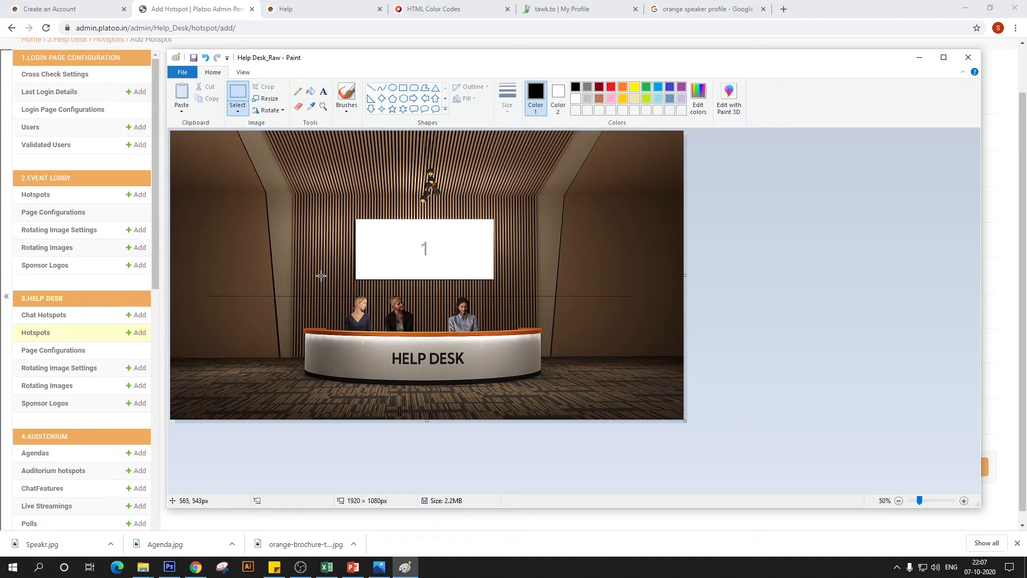
pyautogui.click(195, 566)
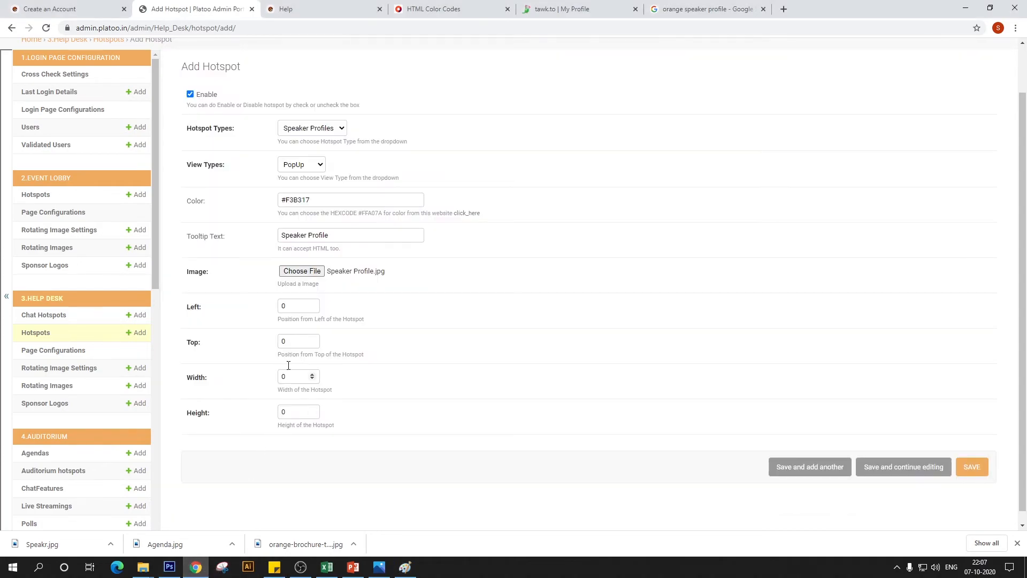
pyautogui.doubleClick(291, 305)
pyautogui.press('Tab')
pyautogui.write('653')
pyautogui.moveTo(288, 376); pyautogui.dragTo(278, 377)
pyautogui.moveTo(289, 415); pyautogui.dragTo(271, 422)
pyautogui.click(818, 470)
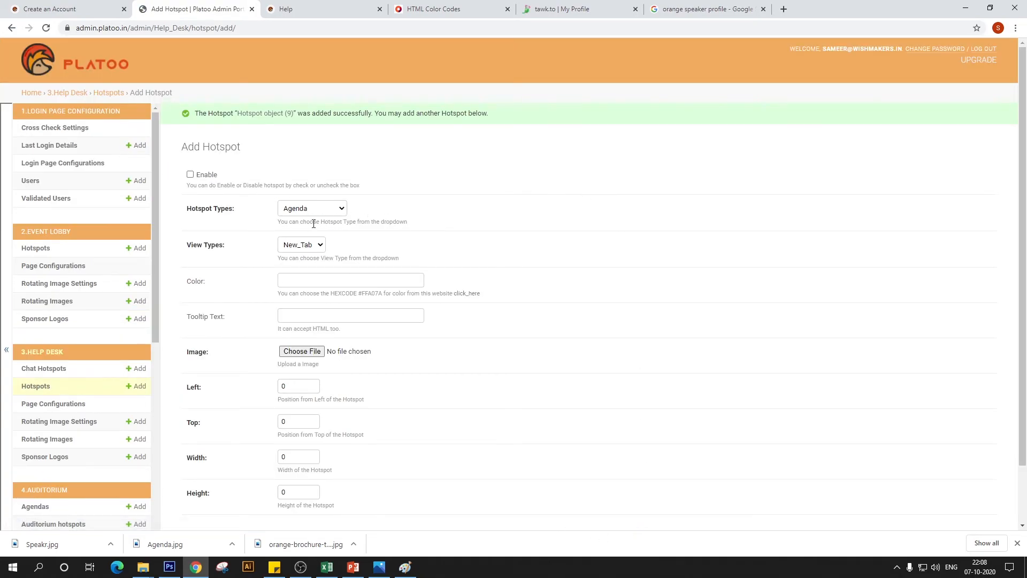
# Step: Enable the new Help Desk hotspot, with Brochures as its hotspot type and New_Tab as its view type
pyautogui.click(191, 175)
pyautogui.click(323, 209)
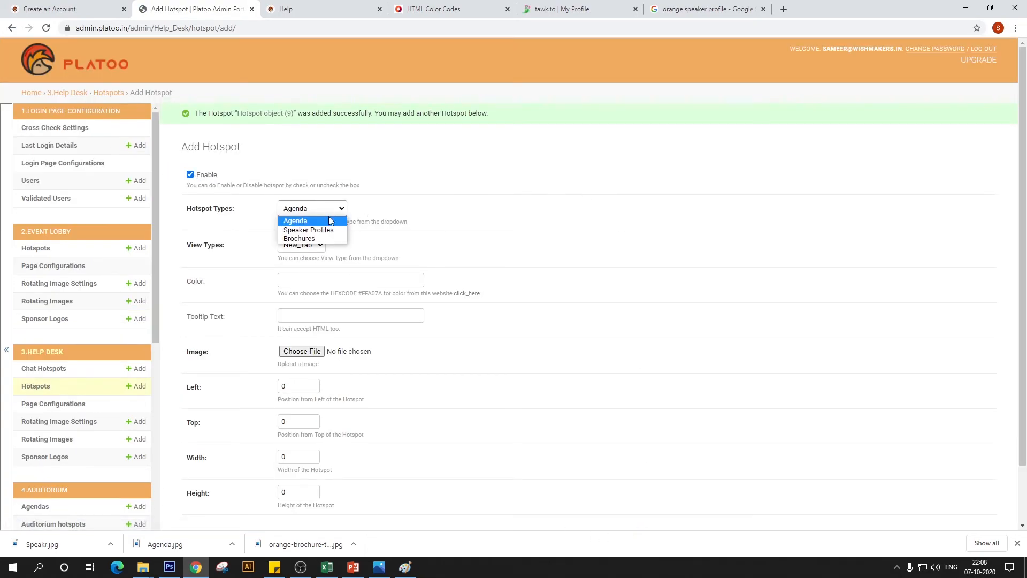
pyautogui.click(324, 236)
pyautogui.click(314, 249)
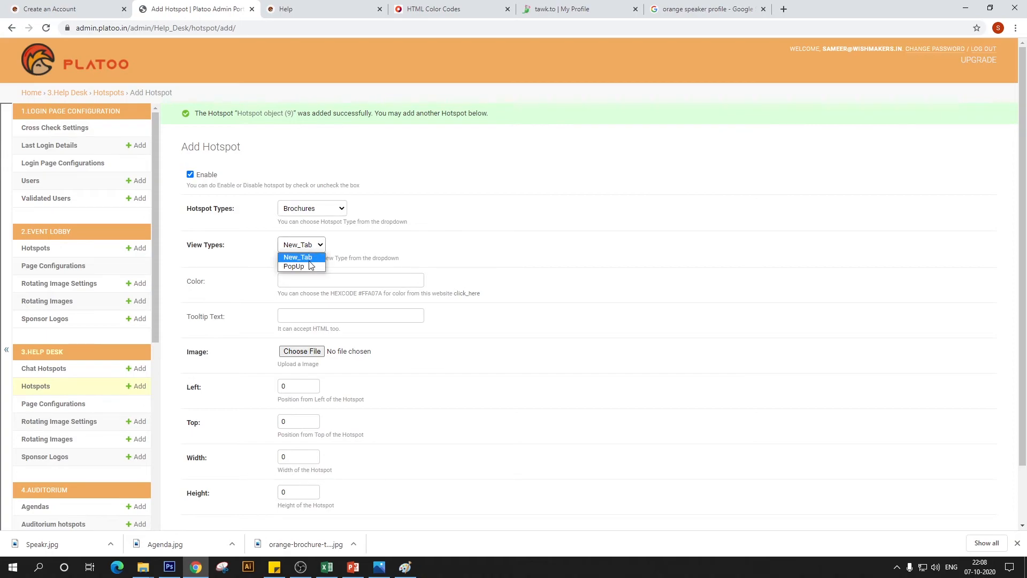
pyautogui.click(312, 258)
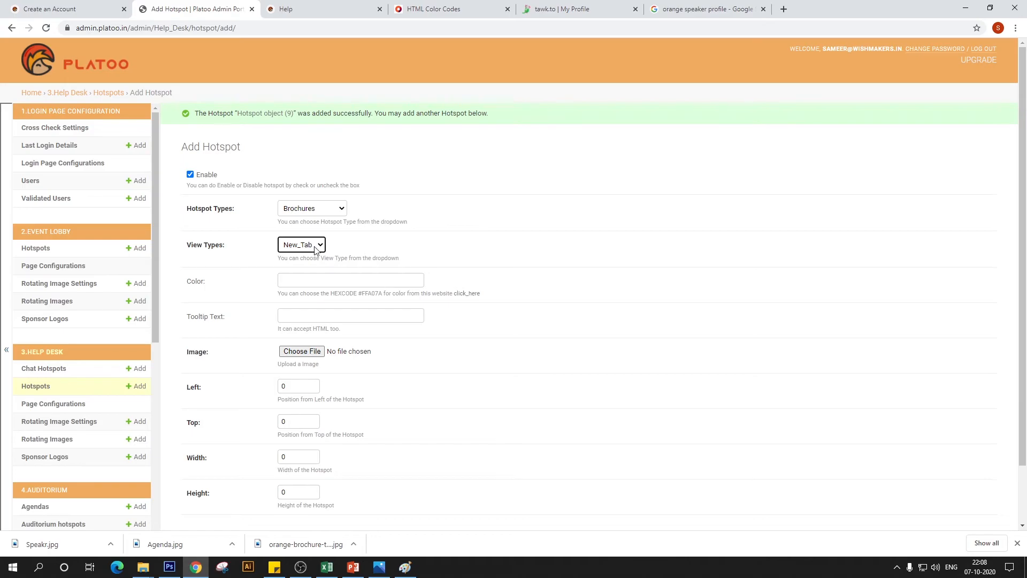
# Step: Set the Brochures hotspot's color to #F3B317, matching the hex code on the HTML Color Codes page
pyautogui.click(300, 278)
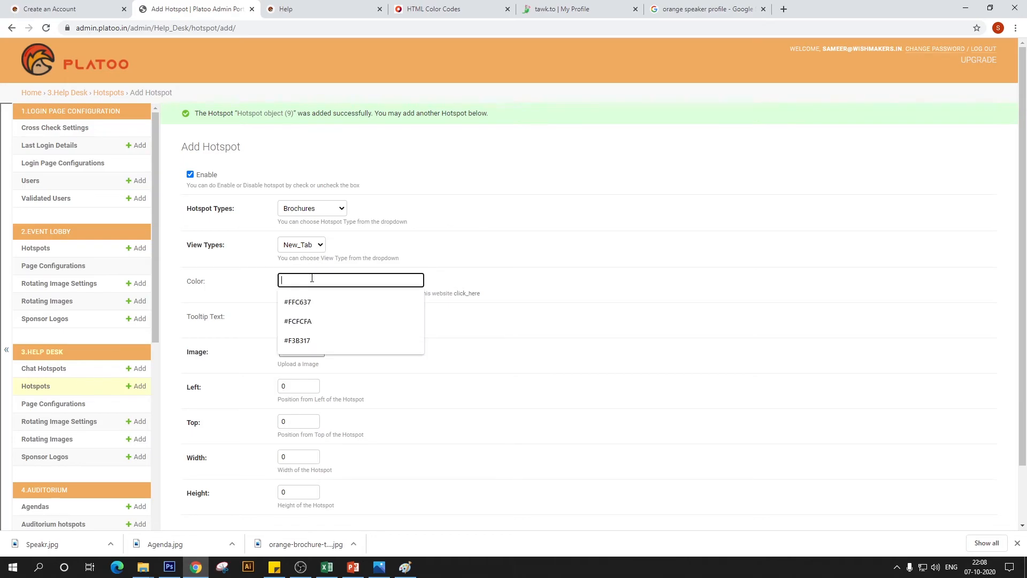
pyautogui.click(323, 299)
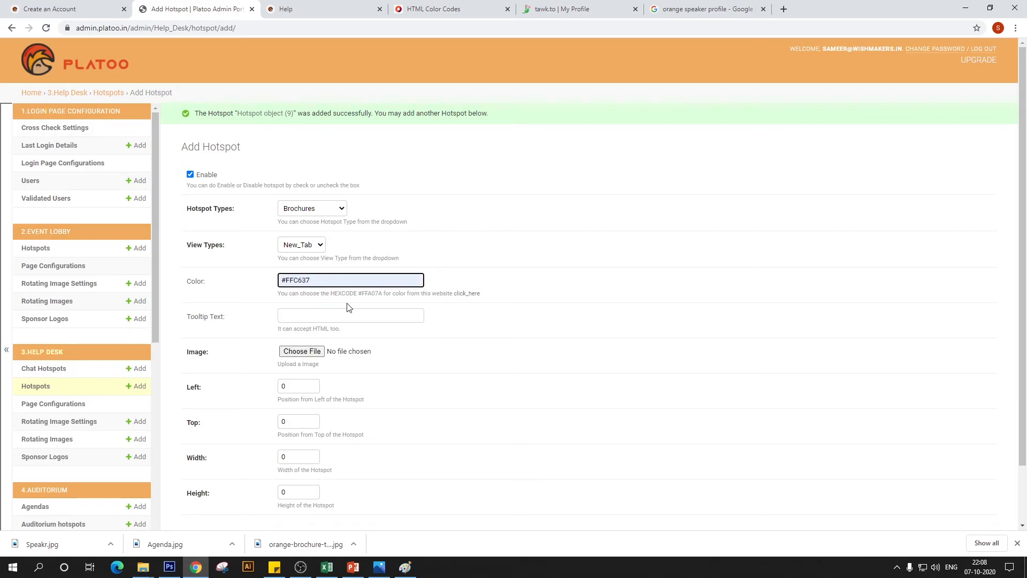
pyautogui.click(313, 5)
pyautogui.click(434, 8)
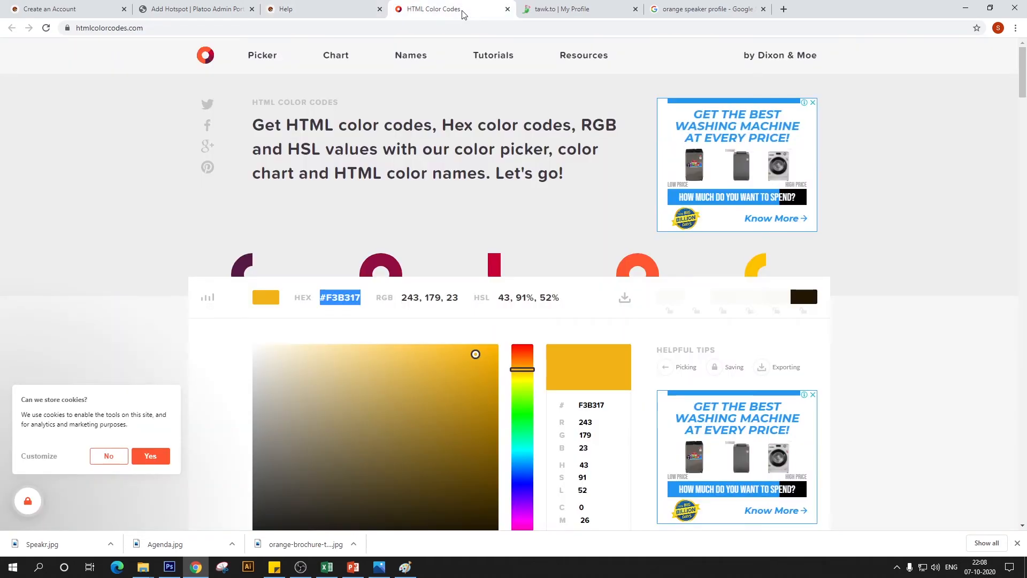
pyautogui.click(198, 9)
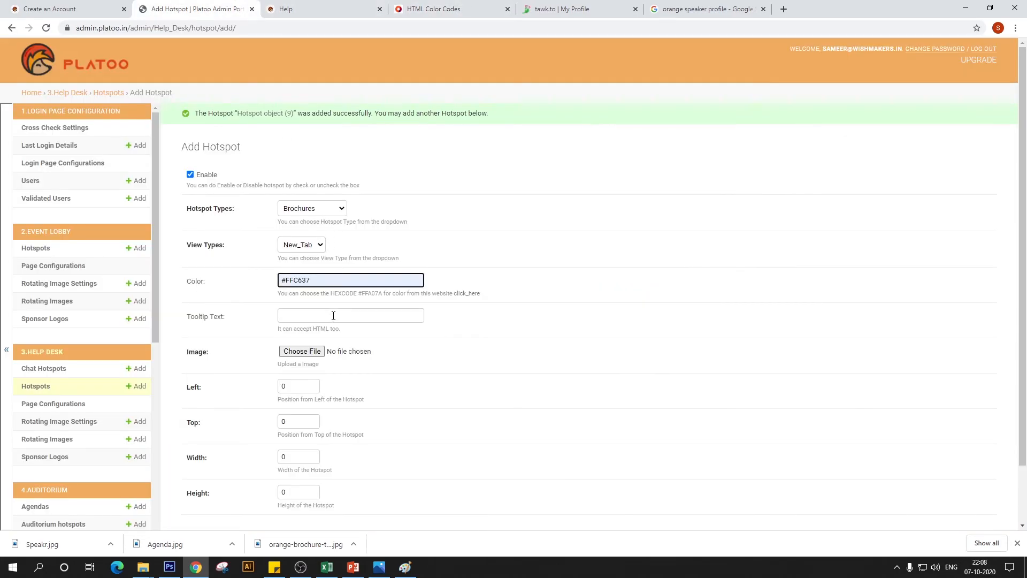
pyautogui.click(308, 6)
pyautogui.click(414, 8)
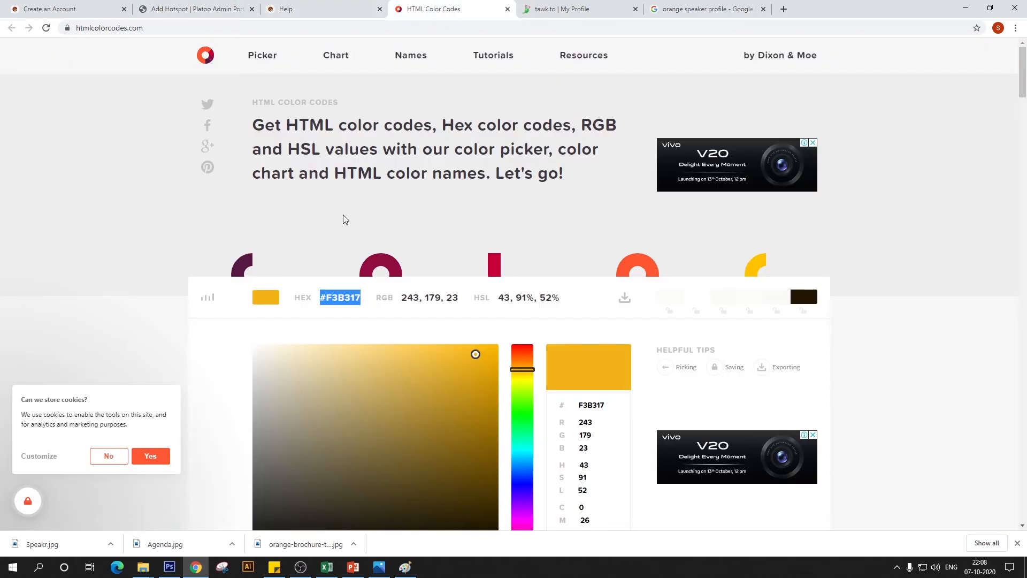
pyautogui.click(205, 7)
pyautogui.tripleClick(333, 279)
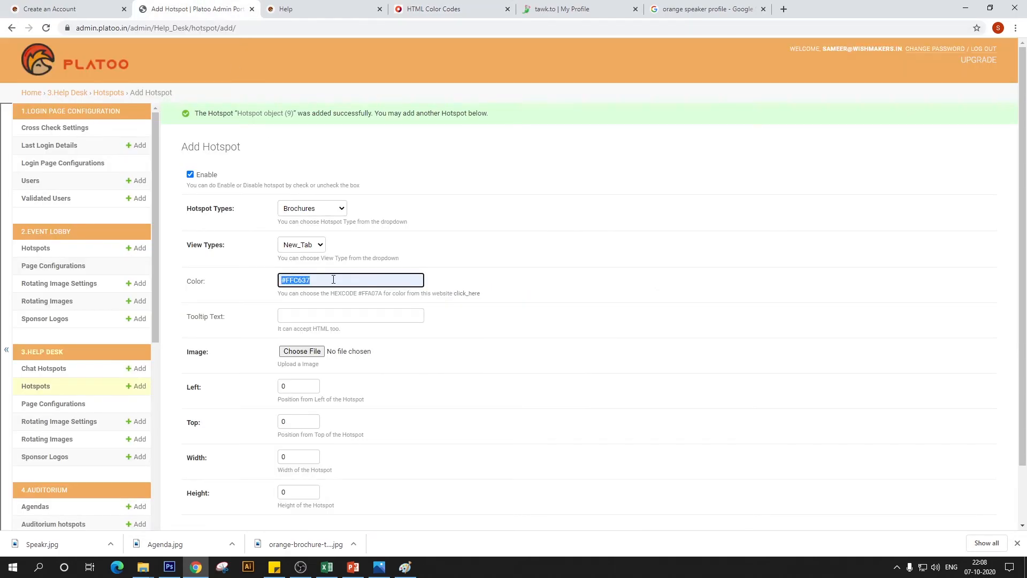
pyautogui.write('#F3B317')
# Step: Set the tooltip text to Brochure and attach the image orange-brochure-template_1123-42 from the Help Desk folder
pyautogui.click(313, 316)
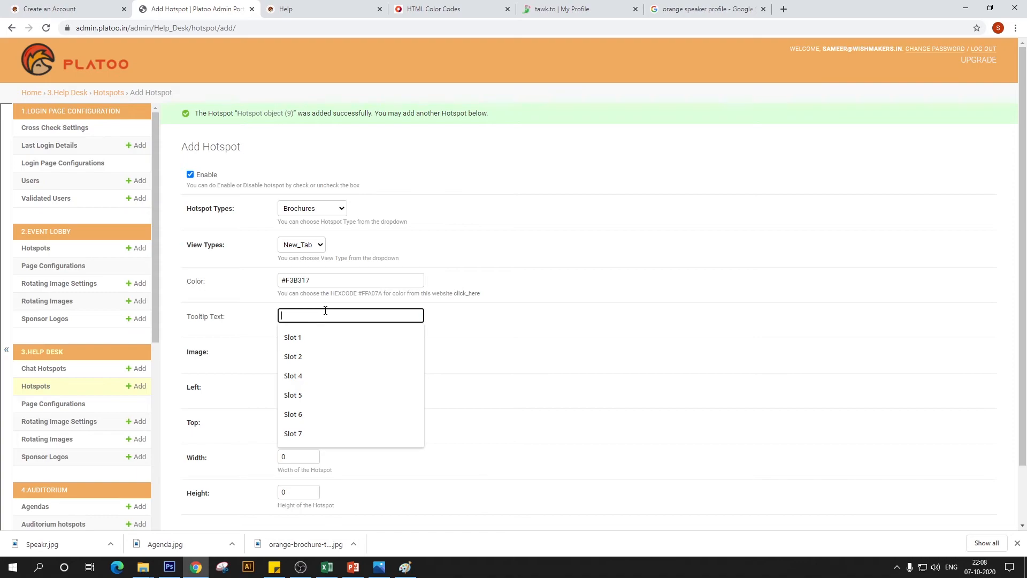
pyautogui.write('Brochure')
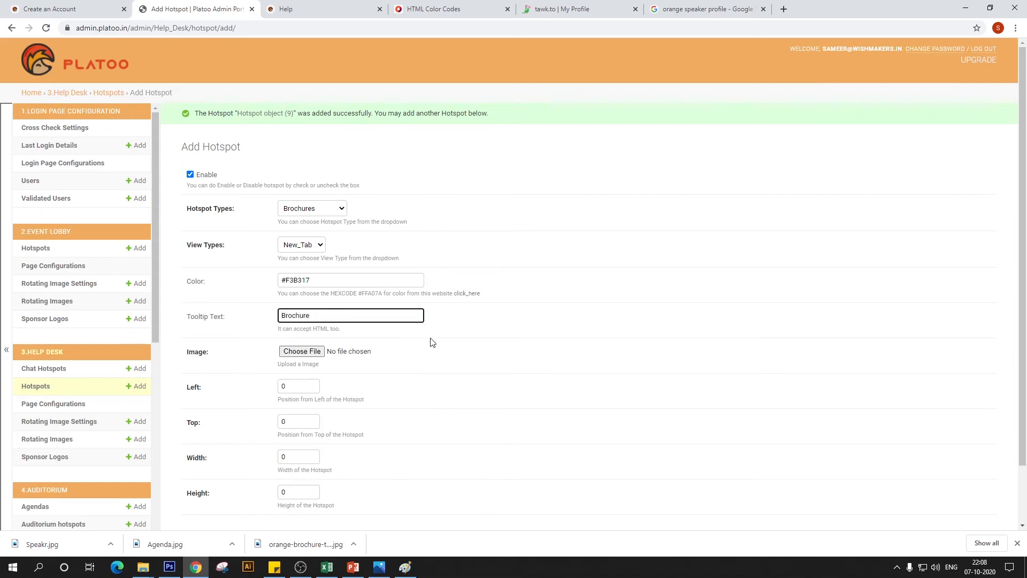
pyautogui.click(565, 320)
pyautogui.scroll(-2, 370, 375)
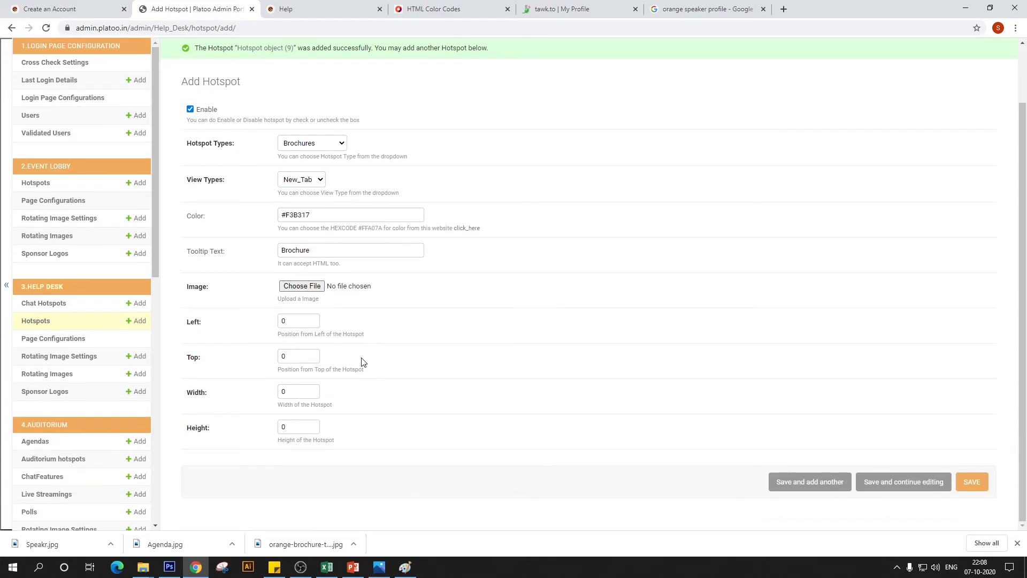
pyautogui.click(300, 286)
pyautogui.click(176, 171)
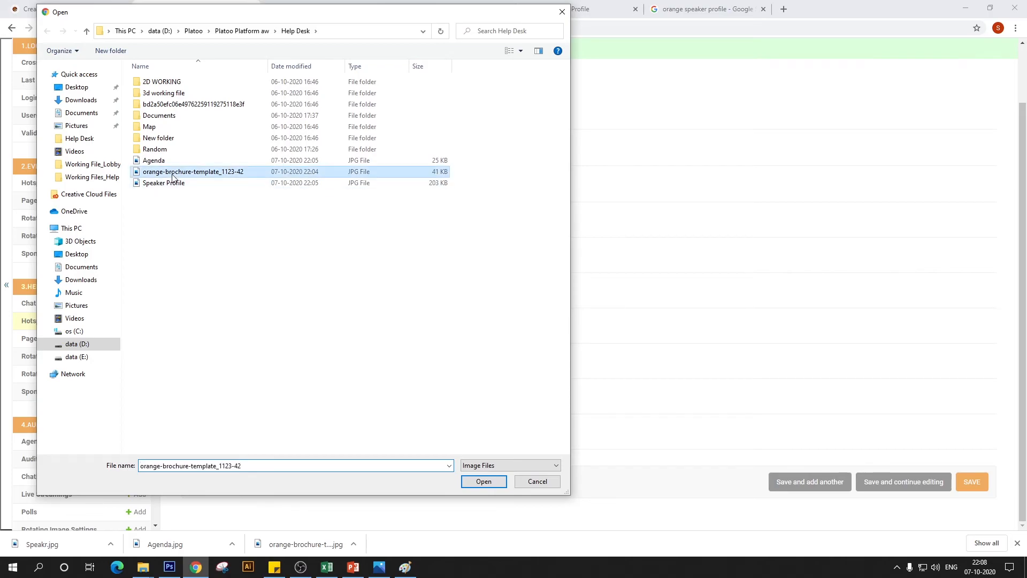
pyautogui.click(484, 481)
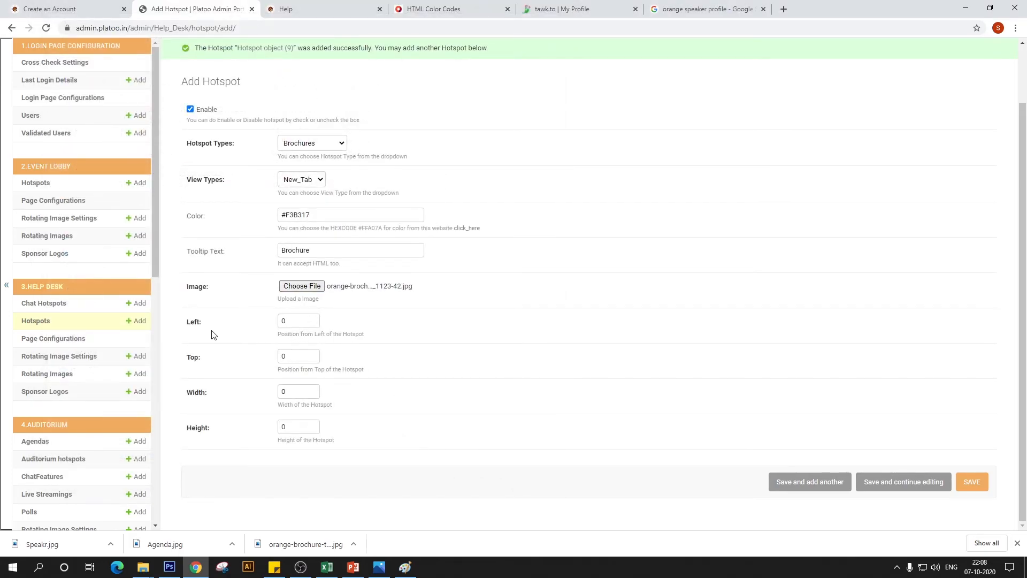
# Step: Look up the brochure spot's coordinates on the Help Desk_Raw image in Paint and set the hotspot's left to 1309 and top to 535
pyautogui.click(405, 567)
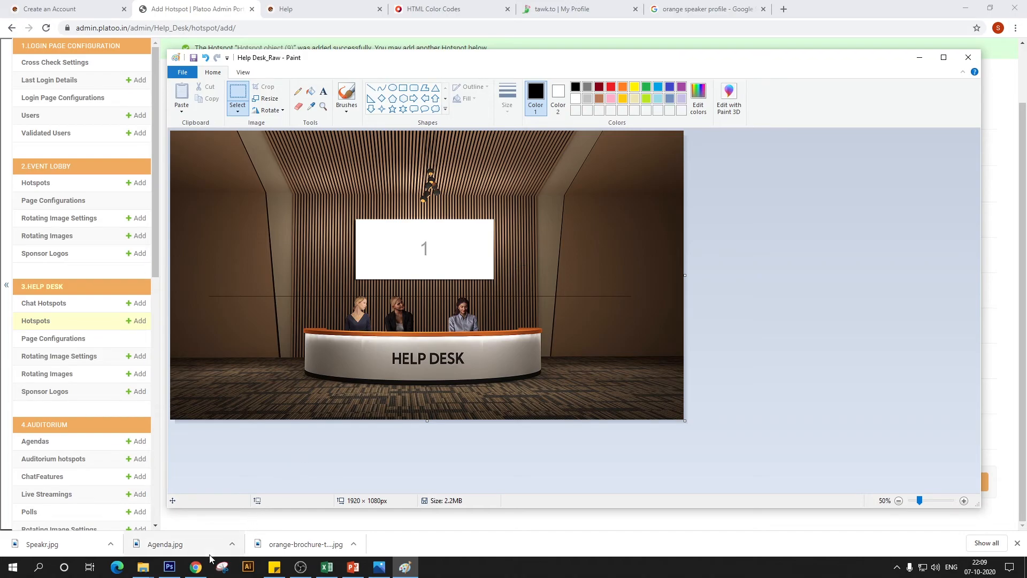
pyautogui.click(197, 566)
pyautogui.doubleClick(289, 323)
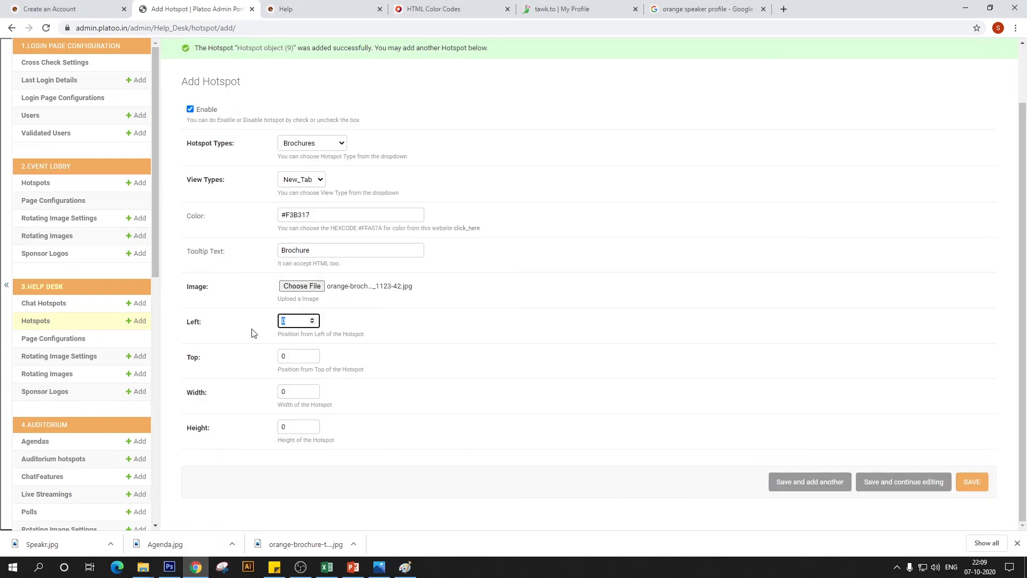
pyautogui.write('1309')
pyautogui.press('Tab')
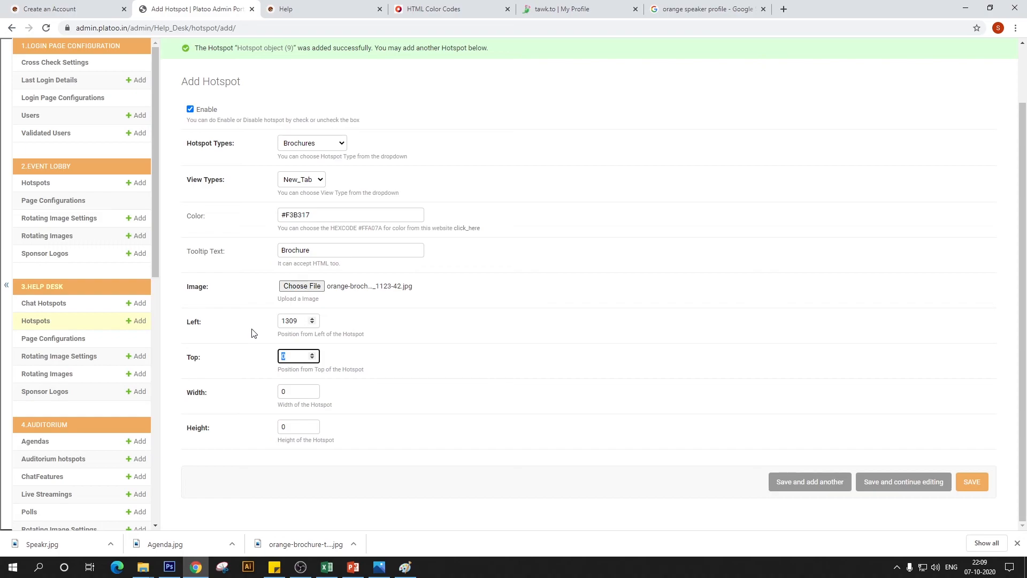
pyautogui.write('535')
# Step: Set the Brochures hotspot's width and height to 20 each and save it
pyautogui.click(405, 566)
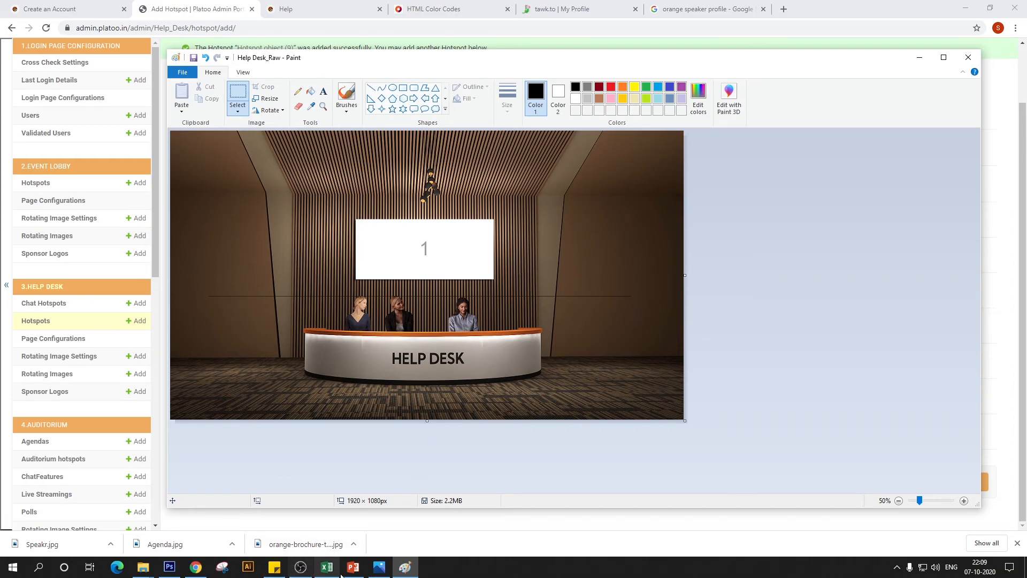
pyautogui.click(404, 566)
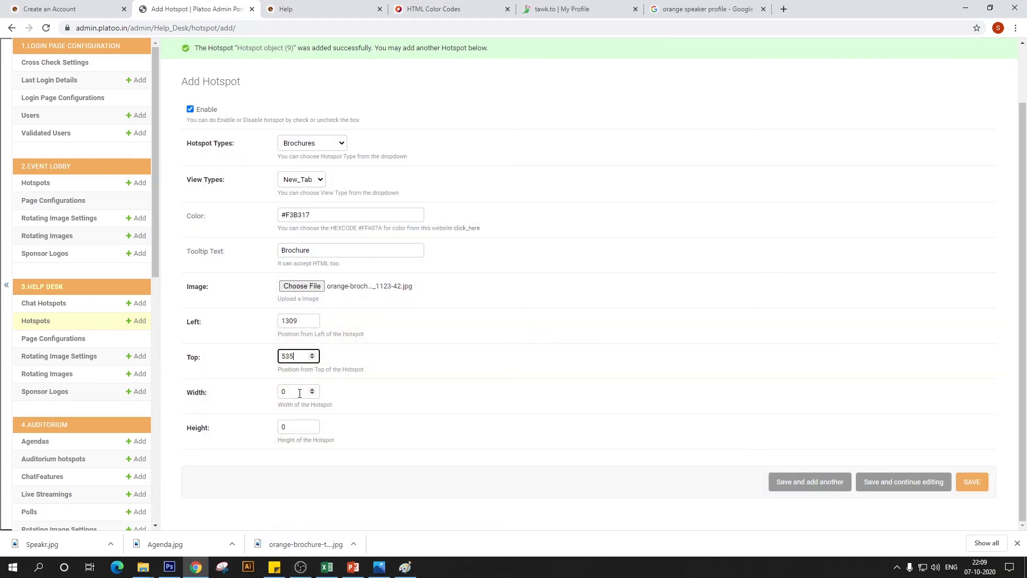
pyautogui.press('Tab')
pyautogui.press('Tab')
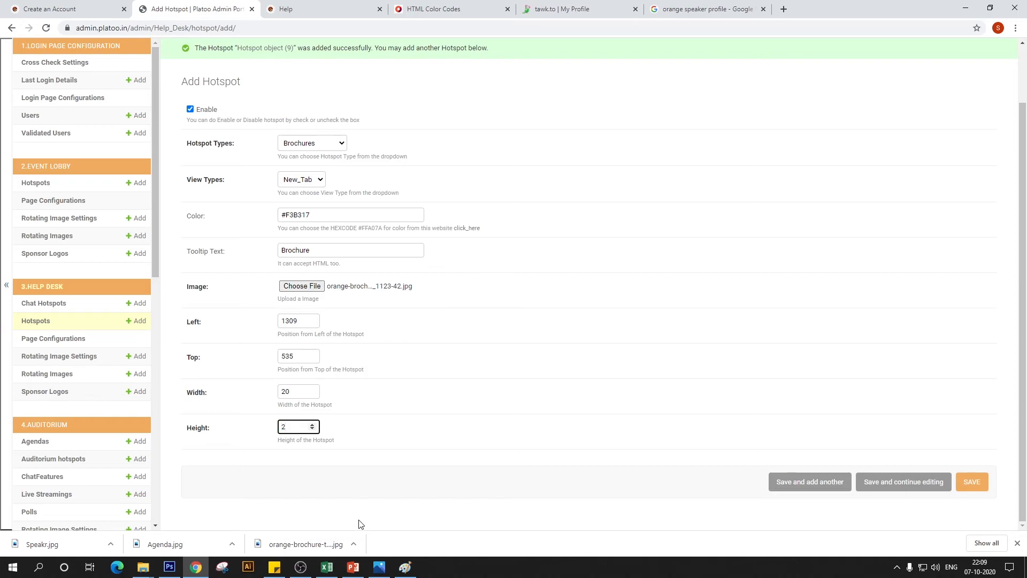
pyautogui.click(972, 484)
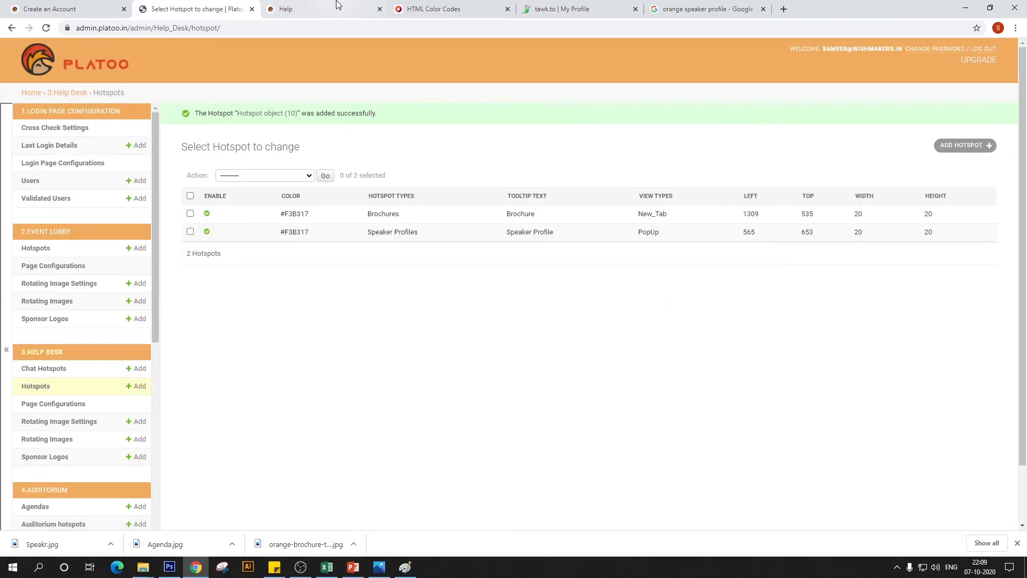
# Step: Reload the Help Desk page to check both hotspots, and look up new Speaker Profiles coordinates beside the backdrop on Help Desk_Raw in Paint
pyautogui.click(318, 9)
pyautogui.click(46, 28)
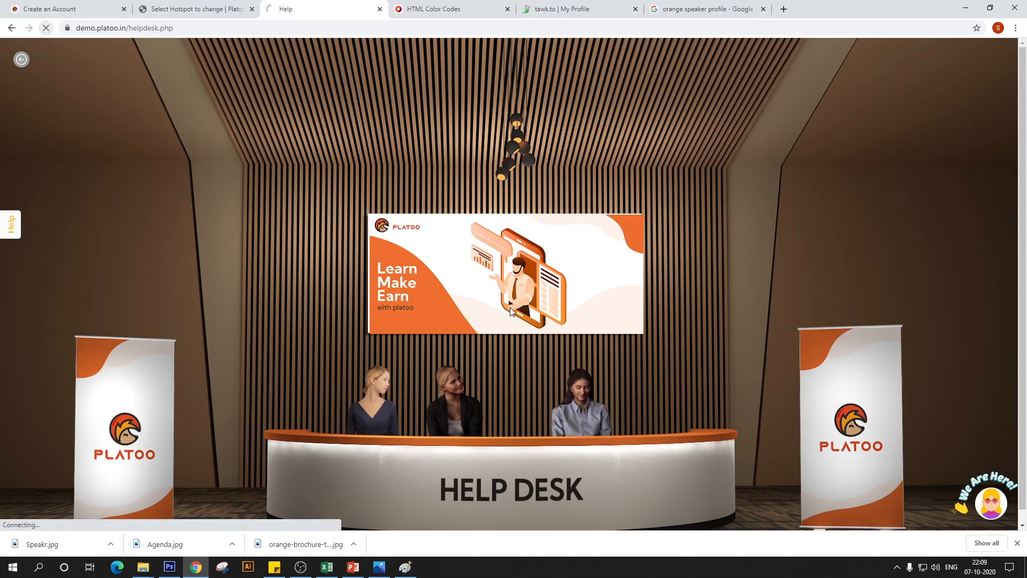
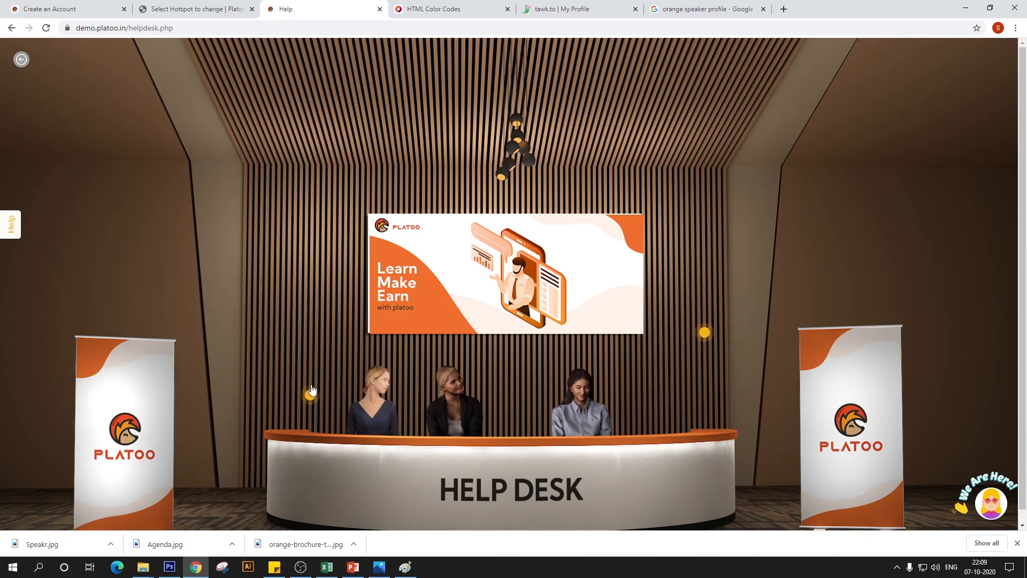
pyautogui.click(405, 566)
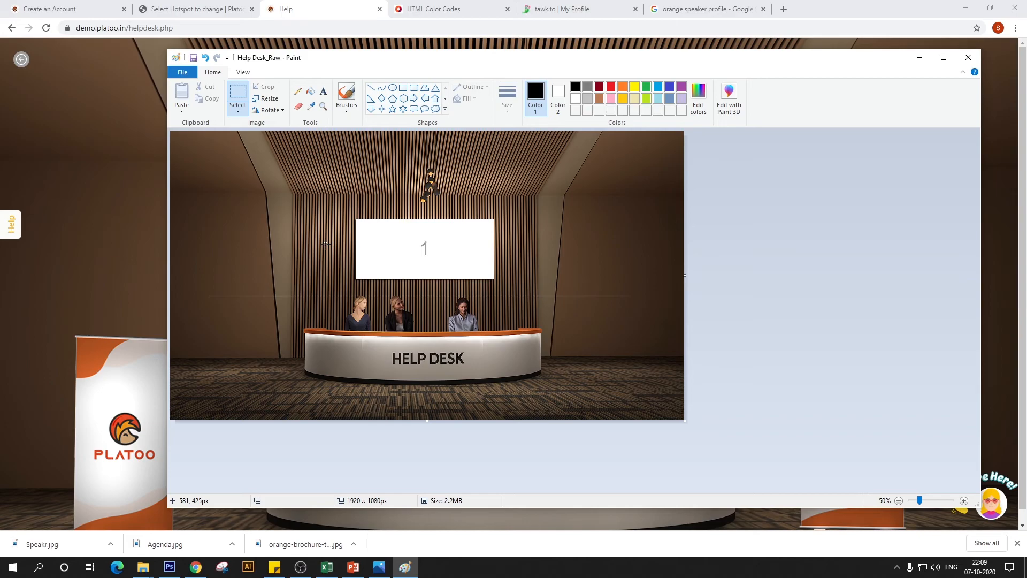
pyautogui.click(218, 9)
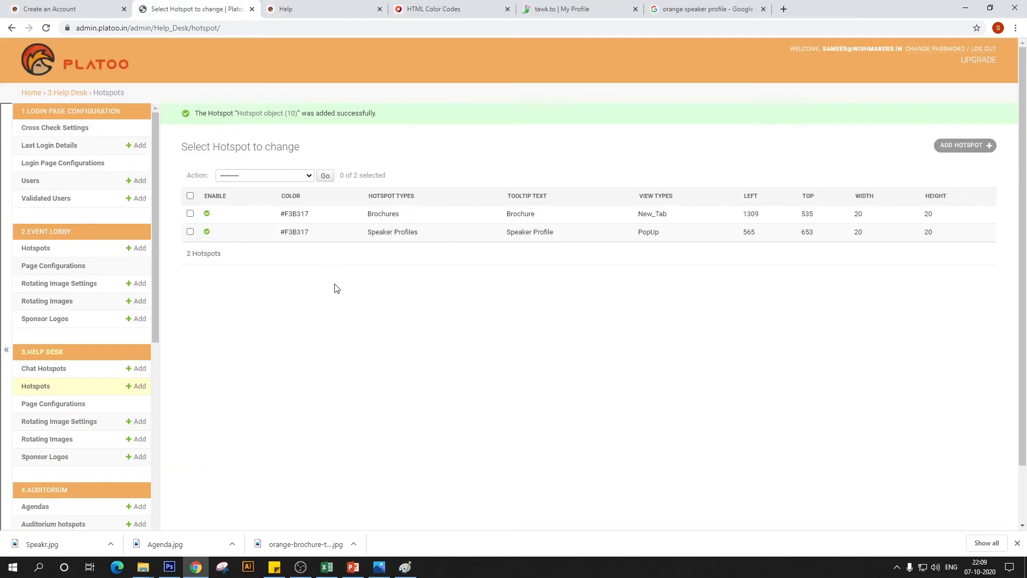
# Step: Set the Speaker Profiles hotspot's left to 581 and top to 425 and save it
pyautogui.click(207, 231)
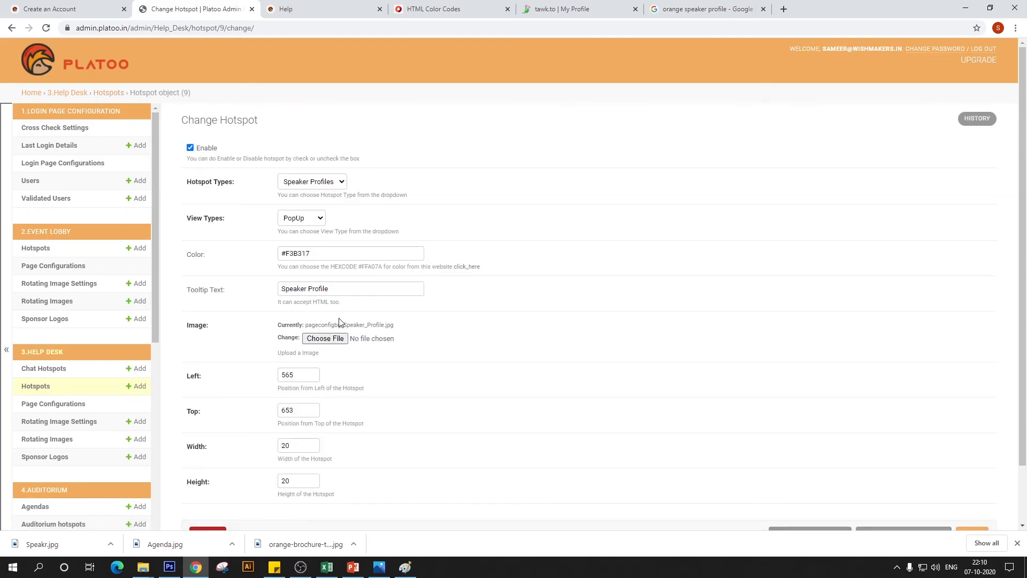
pyautogui.moveTo(305, 377); pyautogui.dragTo(262, 391)
pyautogui.moveTo(308, 410); pyautogui.dragTo(261, 423)
pyautogui.scroll(-2, 546, 407)
pyautogui.click(980, 472)
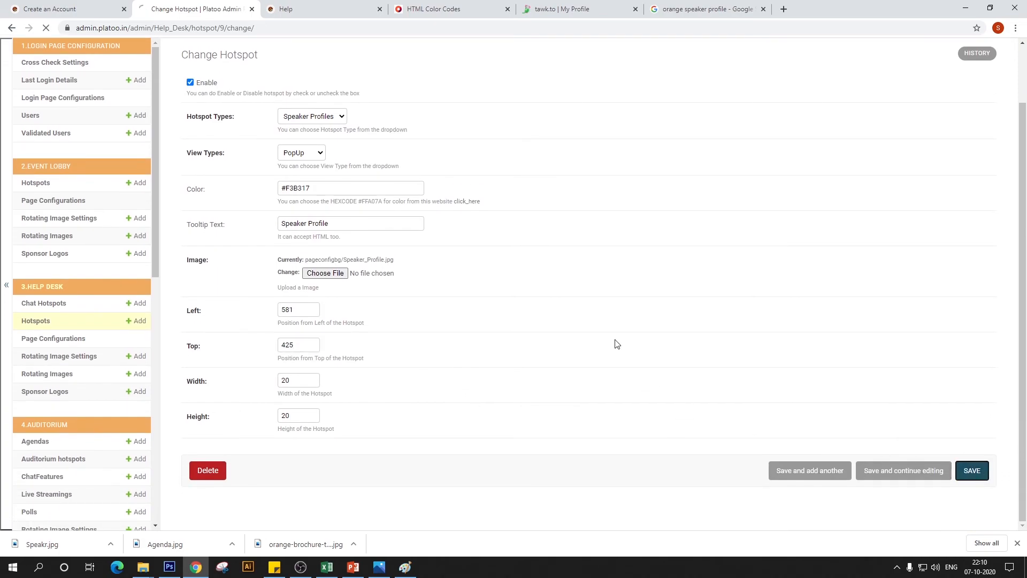
# Step: Check the moved Speaker Profiles hotspot on the reloaded Help Desk page and look up matching Brochures coordinates in Paint
pyautogui.click(322, 5)
pyautogui.click(46, 28)
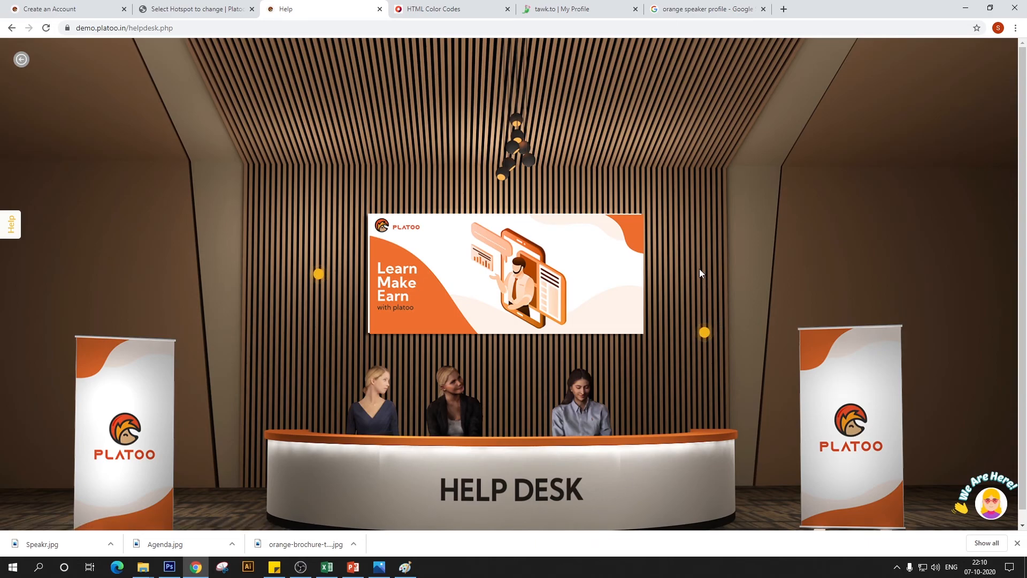
pyautogui.click(404, 567)
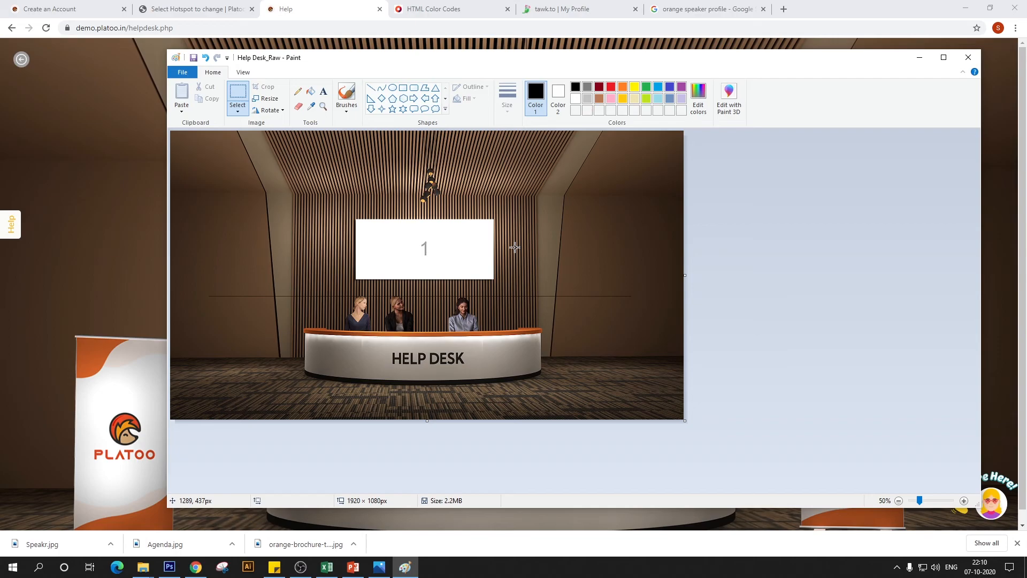
pyautogui.click(206, 6)
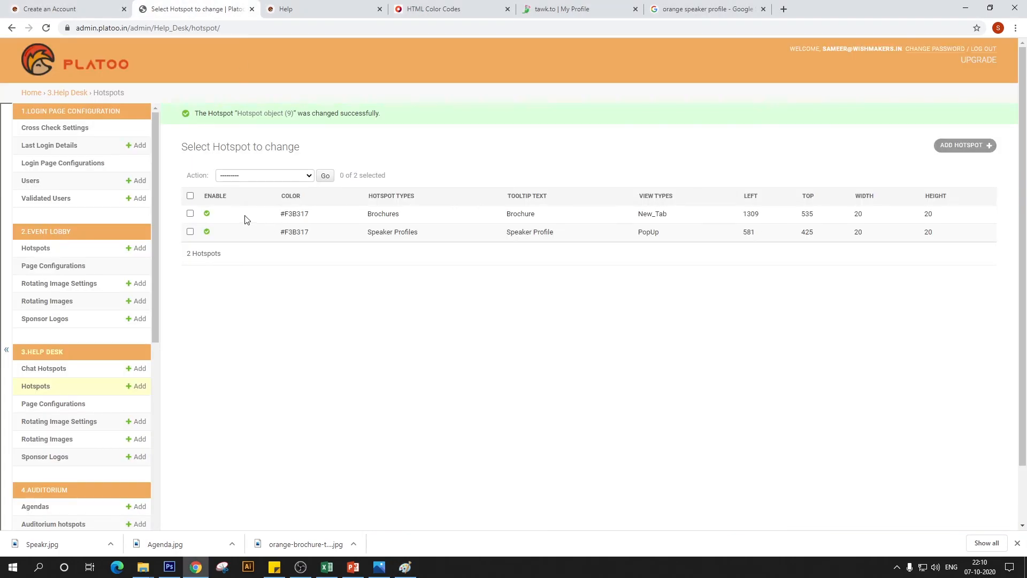
# Step: Set the Brochures hotspot's left to 1289 and top to 437 and save it
pyautogui.click(207, 214)
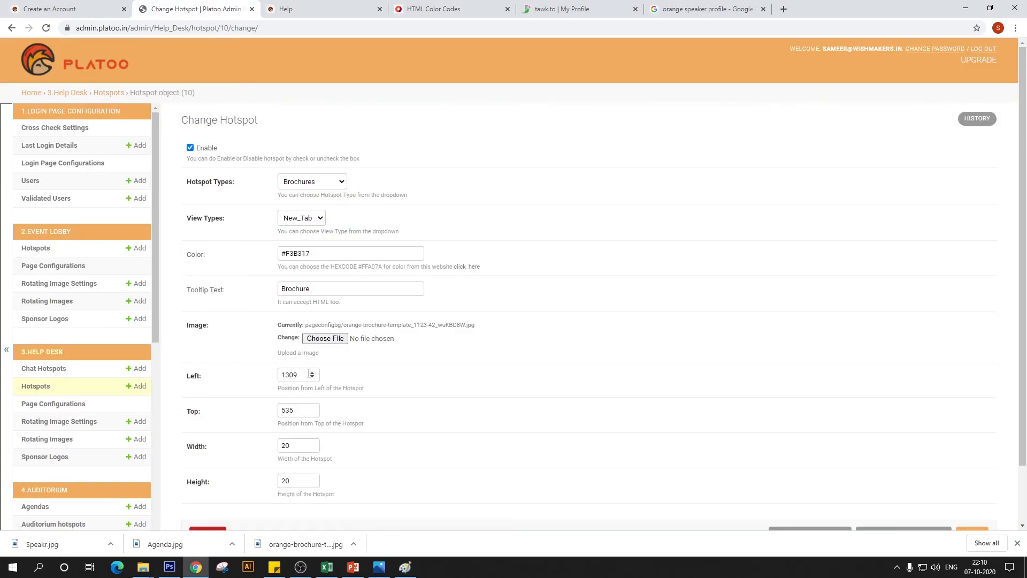
pyautogui.moveTo(308, 375); pyautogui.dragTo(277, 384)
pyautogui.write('1')
pyautogui.press('Tab')
pyautogui.write('437')
pyautogui.scroll(-2, 433, 456)
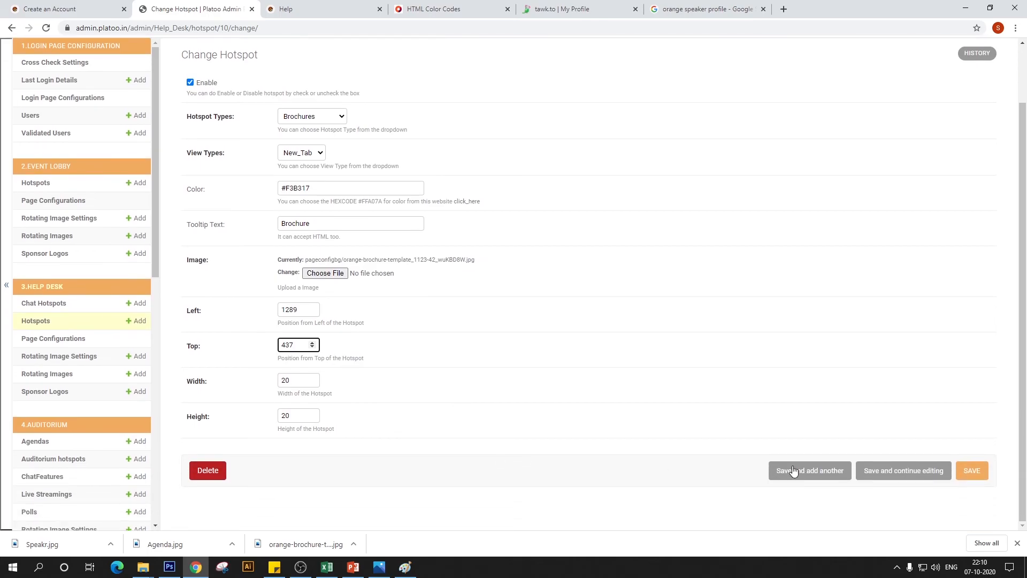
pyautogui.click(972, 470)
# Step: Reload the Help Desk page, download the image from the Speaker Profile hotspot's pop-up and close the pop-up
pyautogui.click(300, 9)
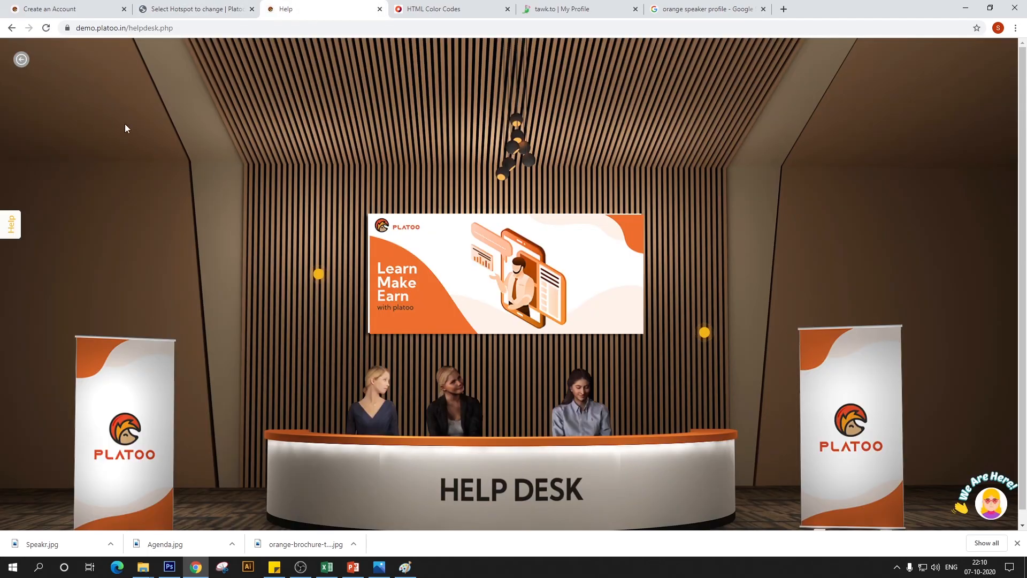
pyautogui.click(46, 29)
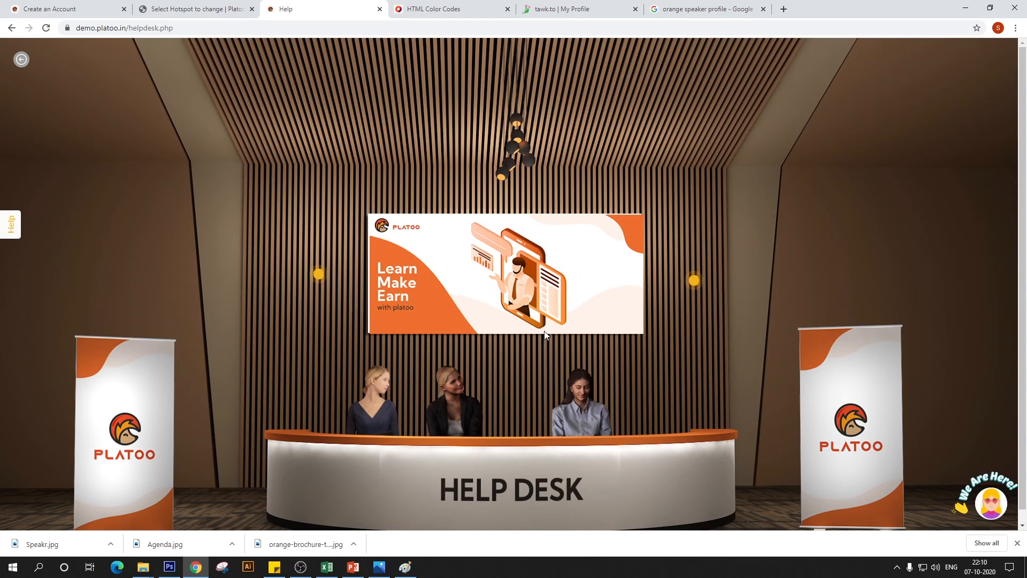
pyautogui.click(319, 275)
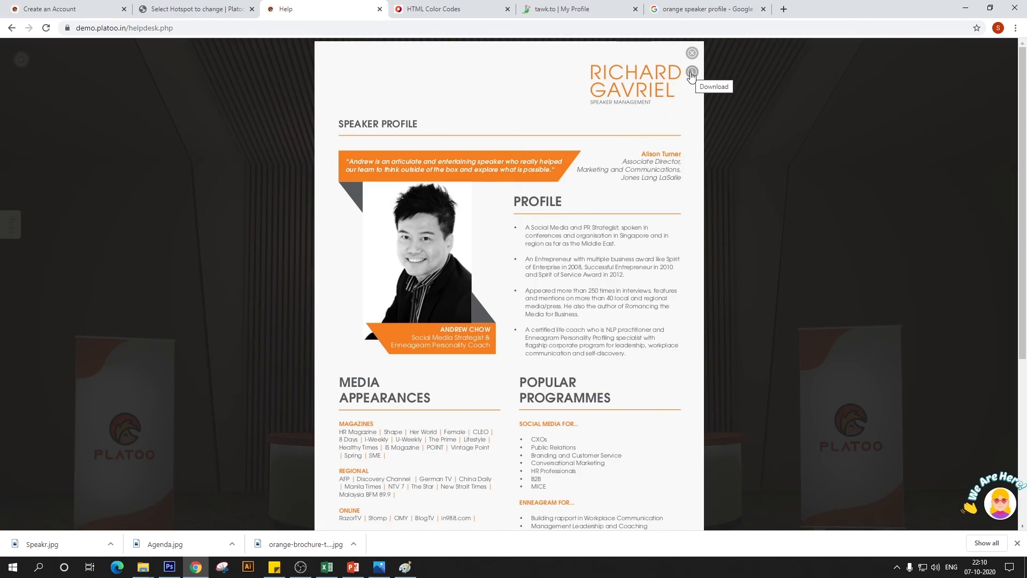
pyautogui.click(692, 72)
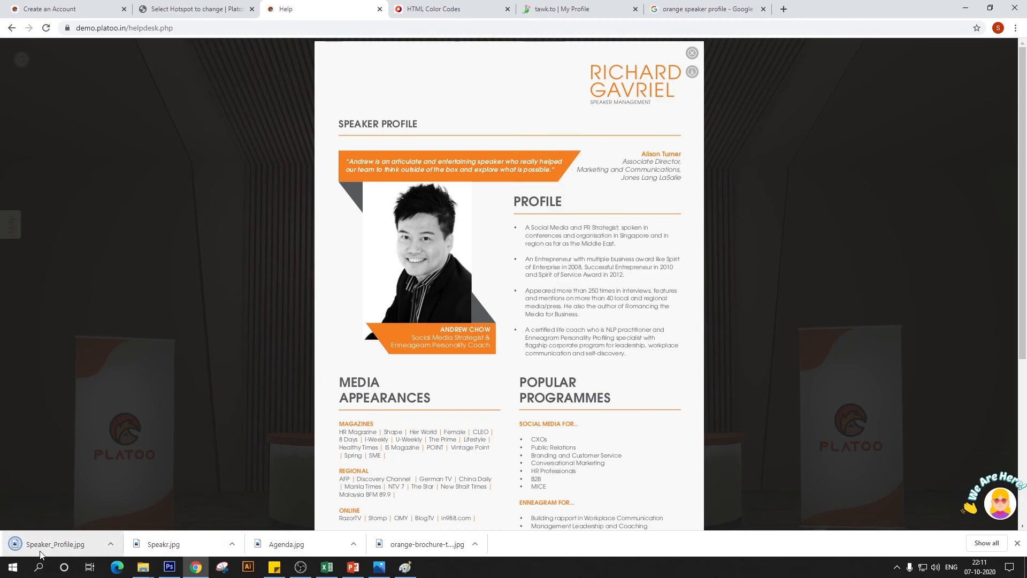
pyautogui.click(858, 379)
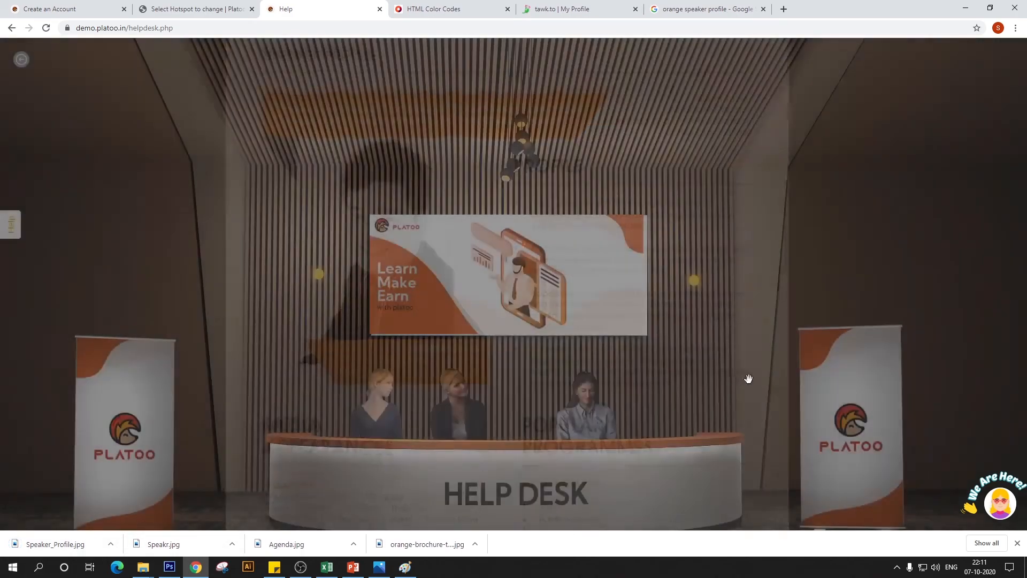
# Step: Test the Brochure hotspot by viewing its image and the image's save options, and return to the Help Desk page
pyautogui.click(694, 280)
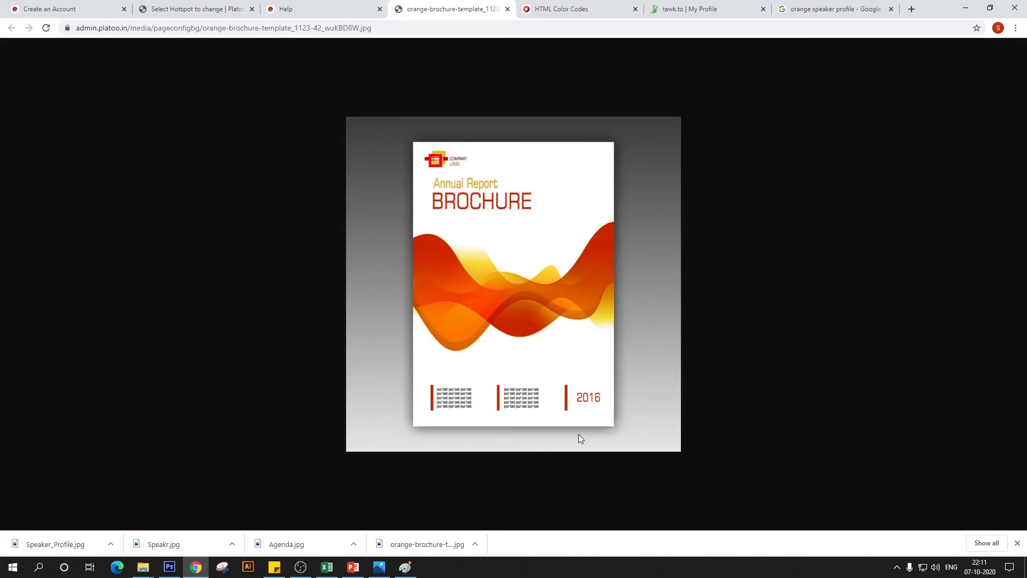
pyautogui.rightClick(655, 167)
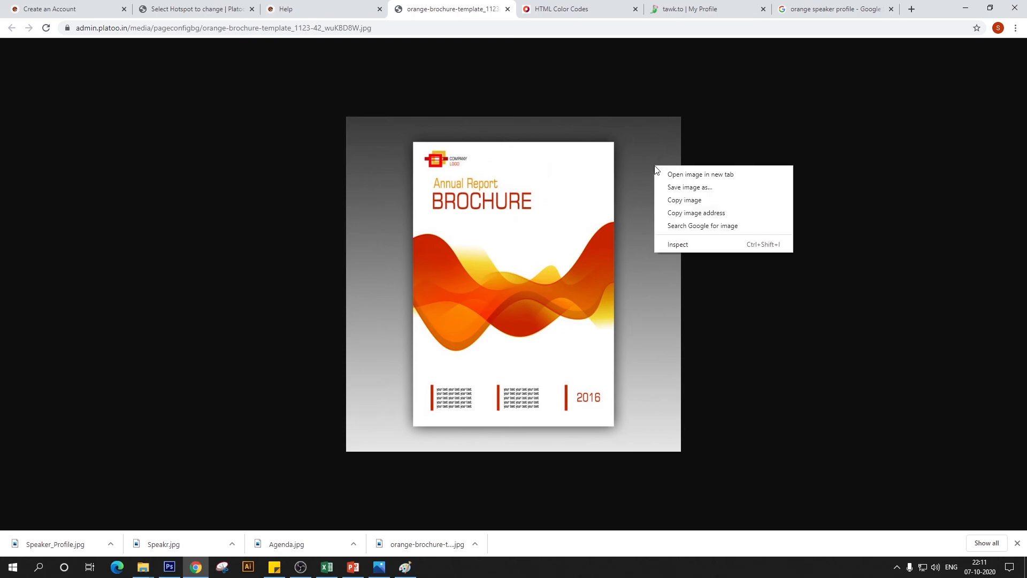
pyautogui.click(561, 116)
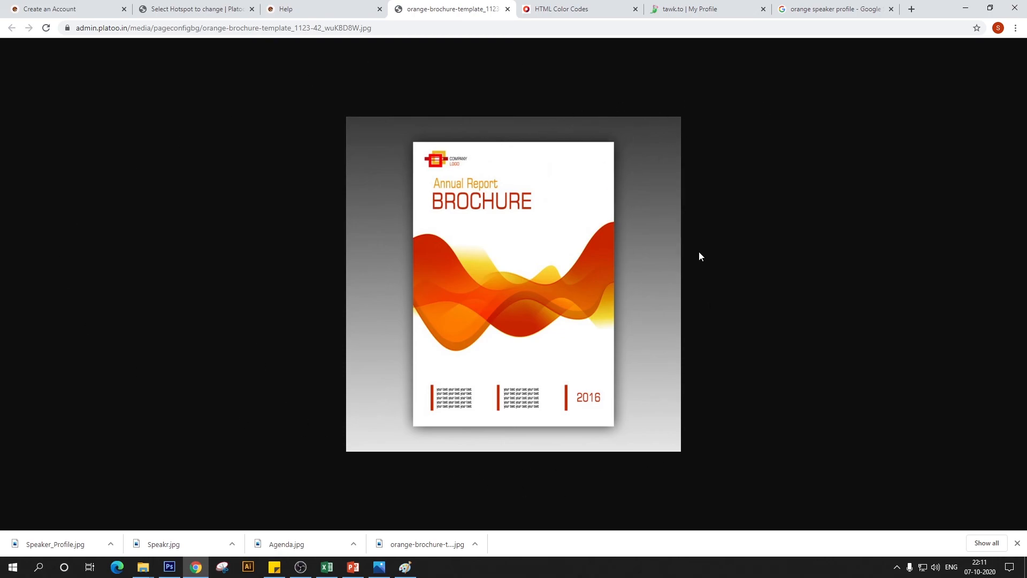
pyautogui.click(321, 11)
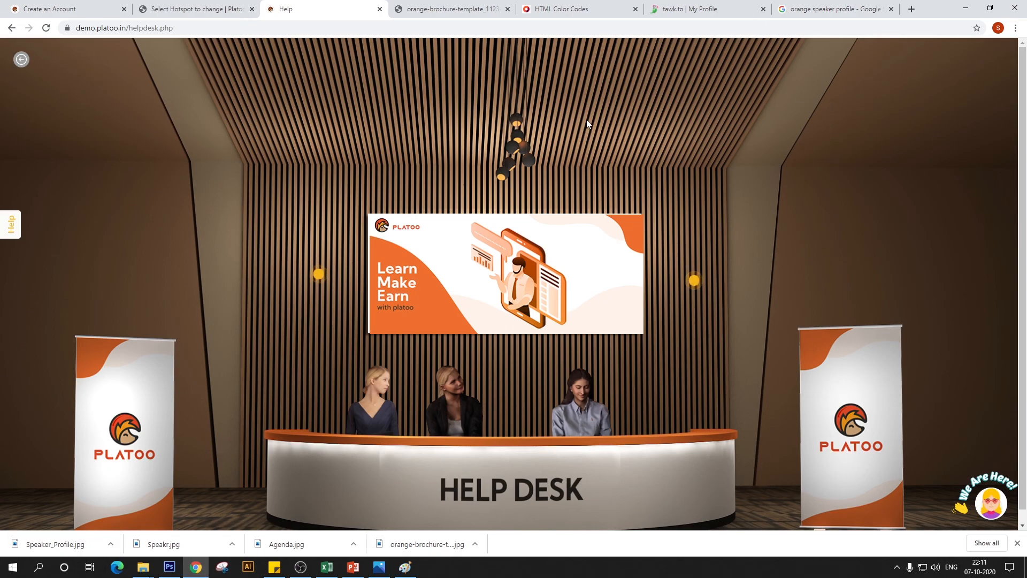
# Step: Go back to the event lobby and re-enter the Help Desk through its lobby hotspot
pyautogui.click(20, 62)
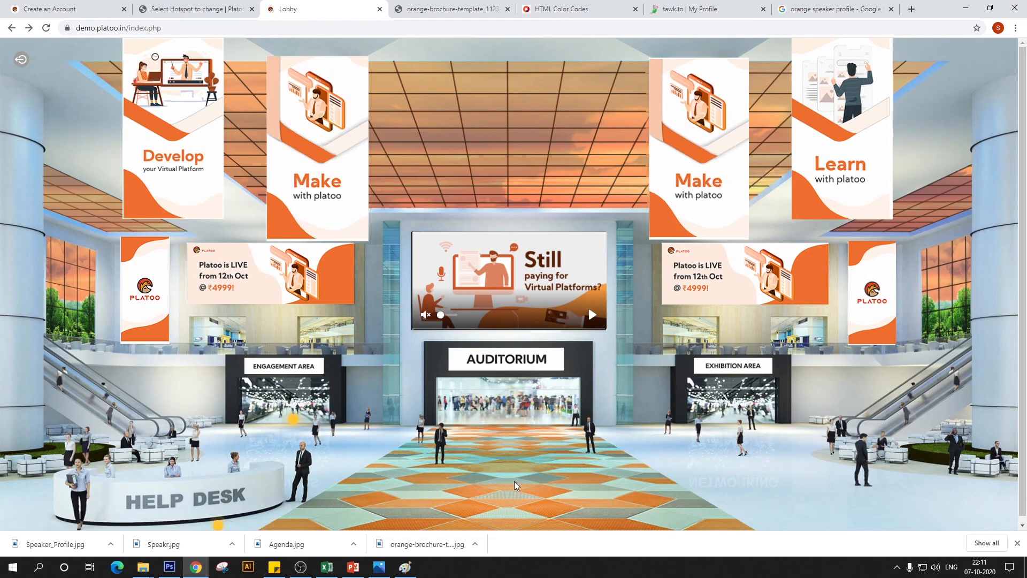
pyautogui.scroll(-1, 374, 468)
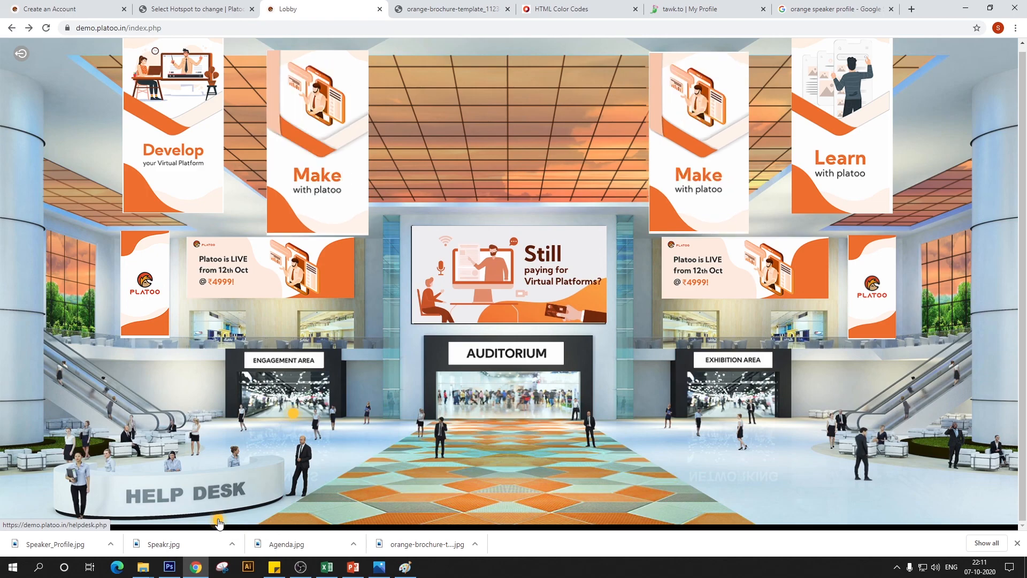
pyautogui.scroll(1, 278, 508)
pyautogui.scroll(-1, 342, 495)
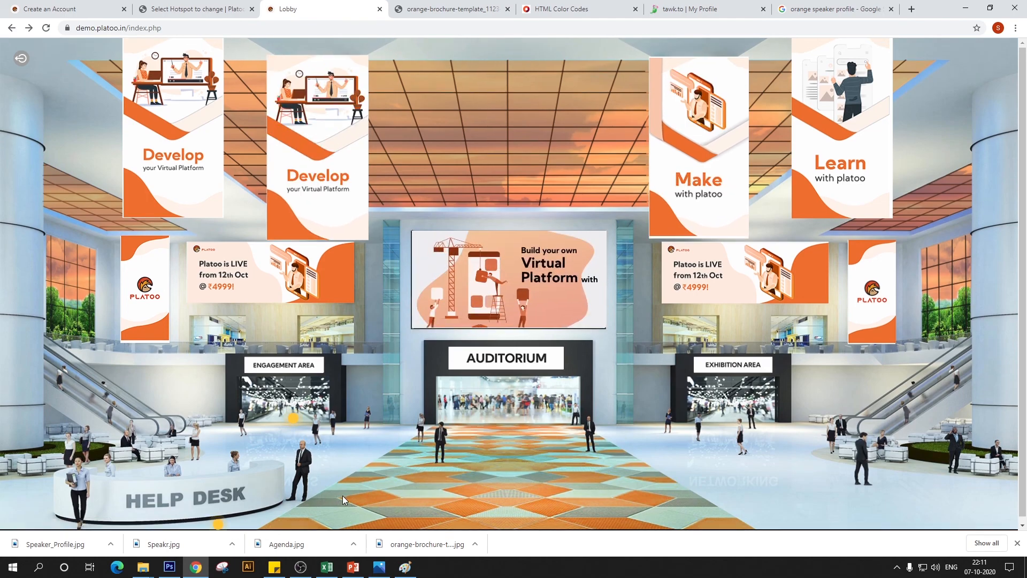
pyautogui.click(217, 523)
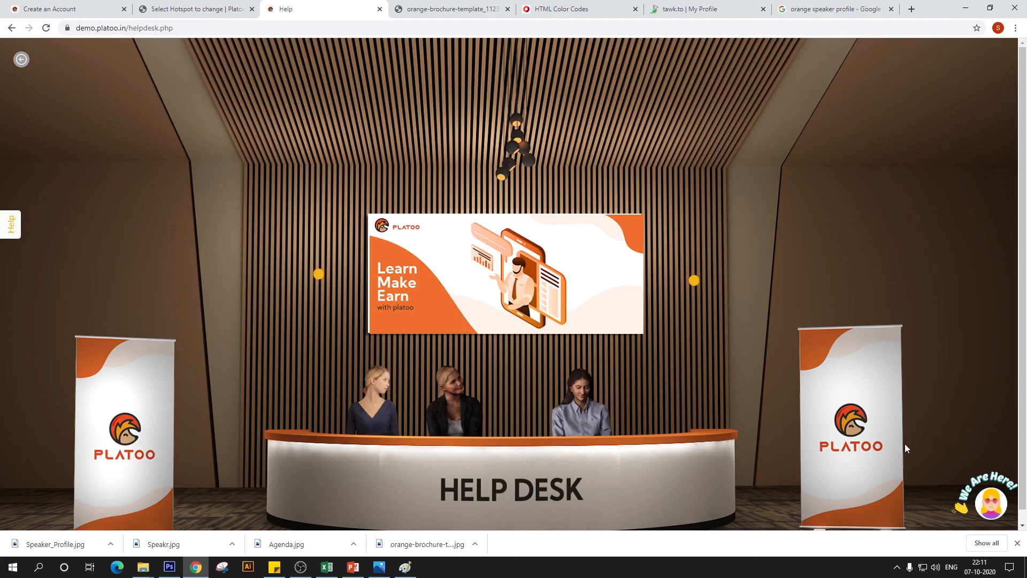
# Step: Test the Help Desk page's chat widget and its Help label, and view the whole page
pyautogui.click(992, 502)
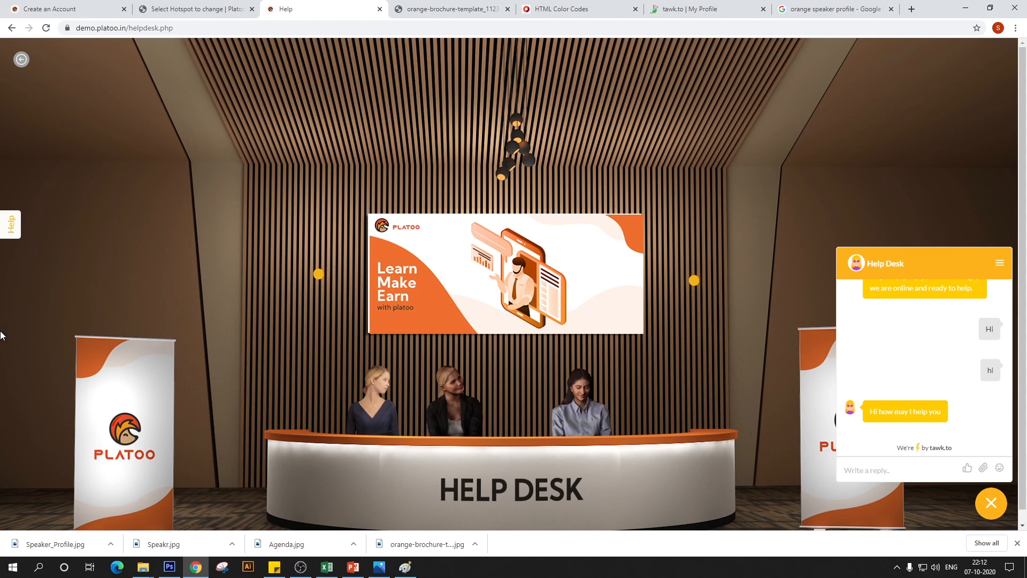
pyautogui.click(17, 232)
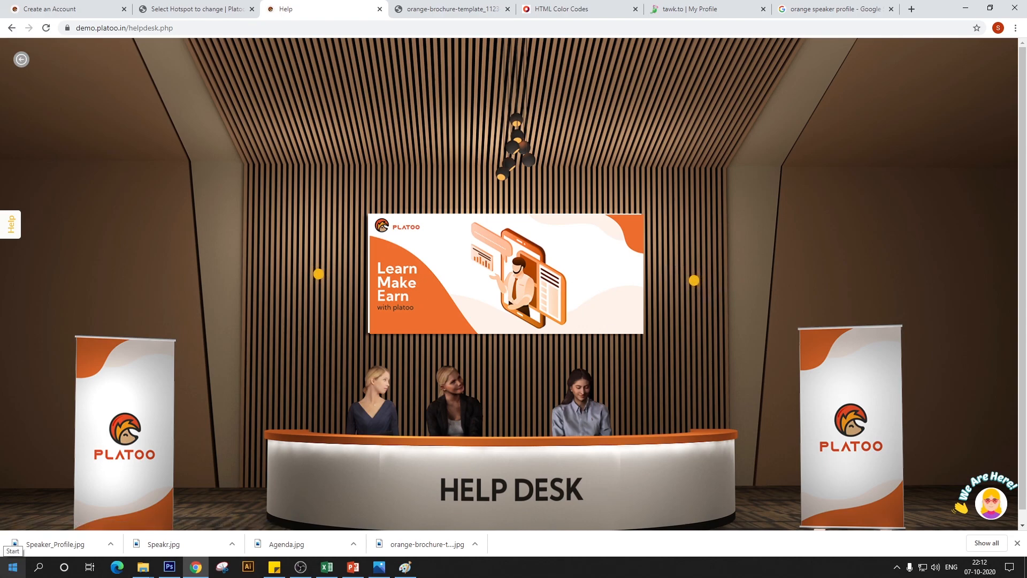
pyautogui.scroll(-1, 364, 476)
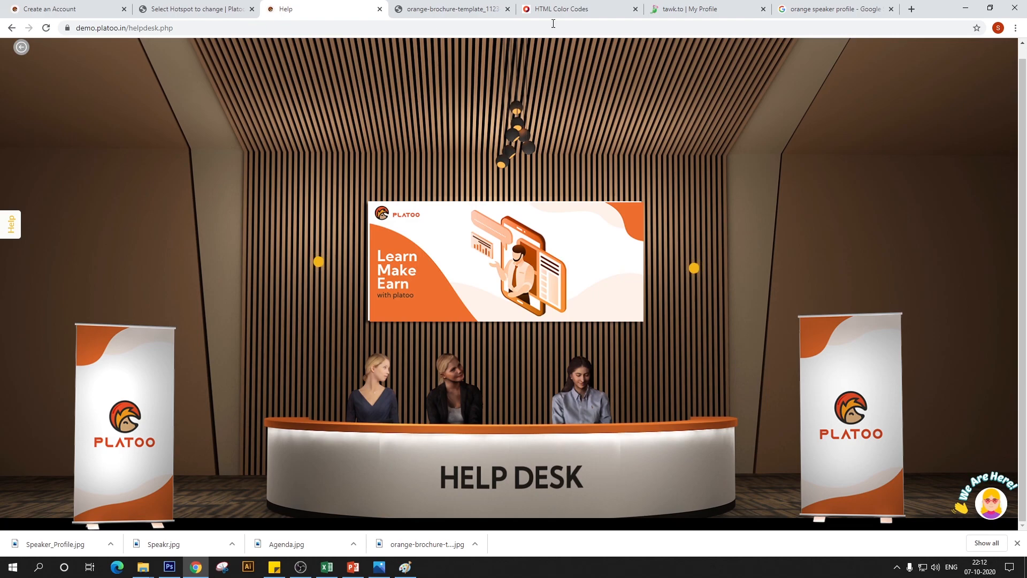
# Step: Review the Help Desk's Rotating Image Settings, Rotating Images and Sponsor Logos lists in the Platoo admin
pyautogui.click(193, 9)
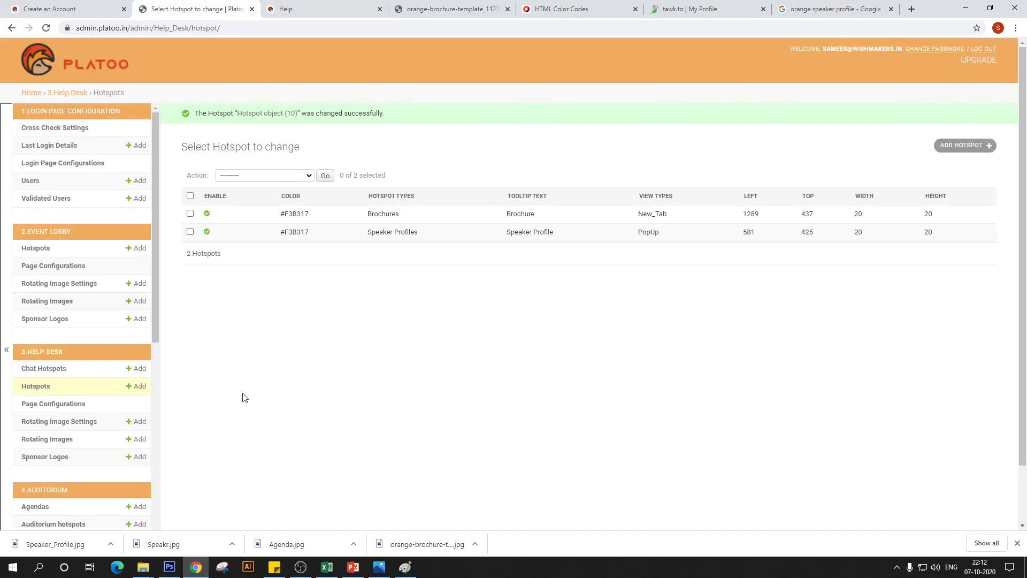
pyautogui.scroll(-1, 243, 396)
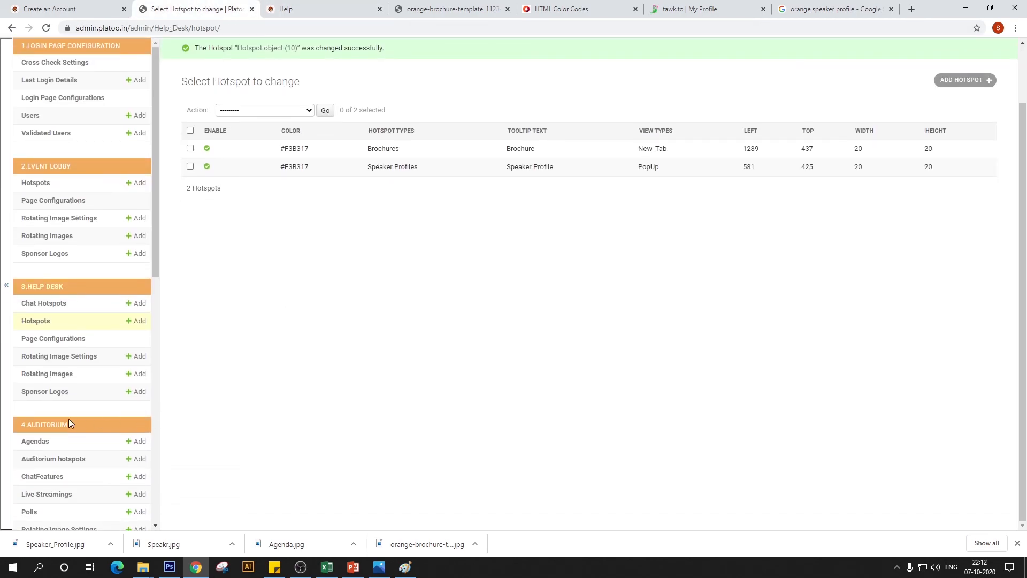
pyautogui.click(78, 359)
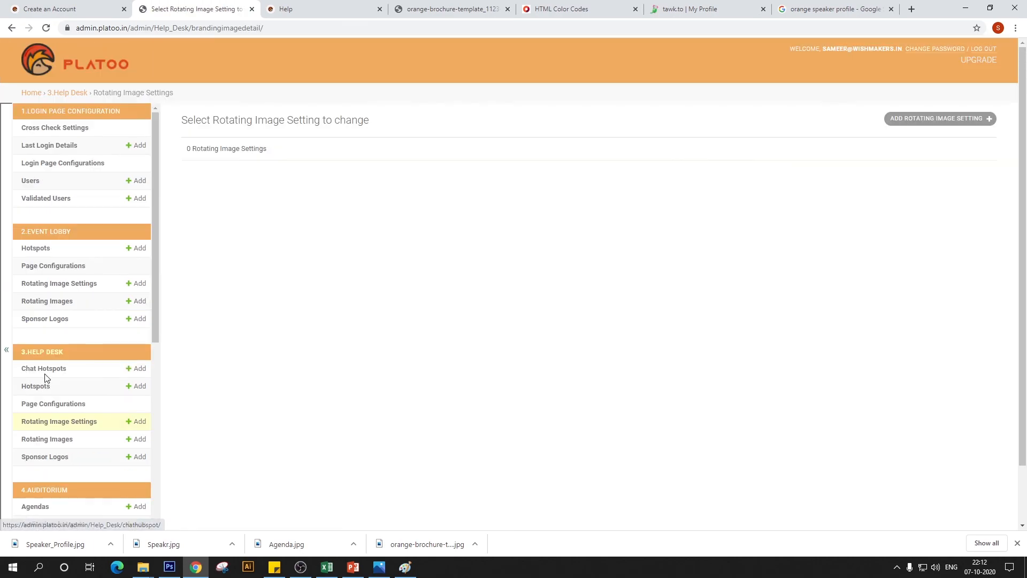
pyautogui.click(50, 440)
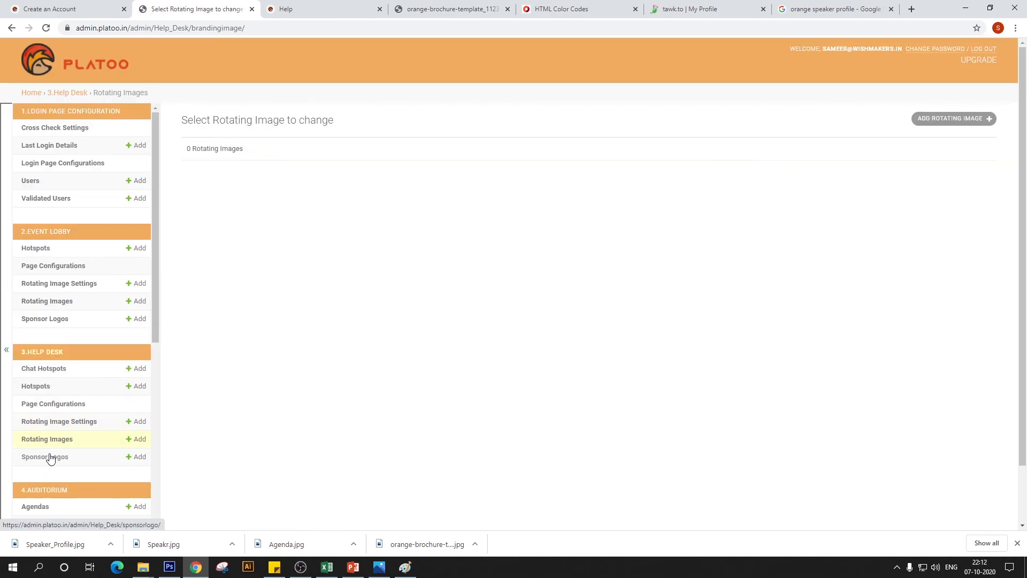
pyautogui.click(51, 456)
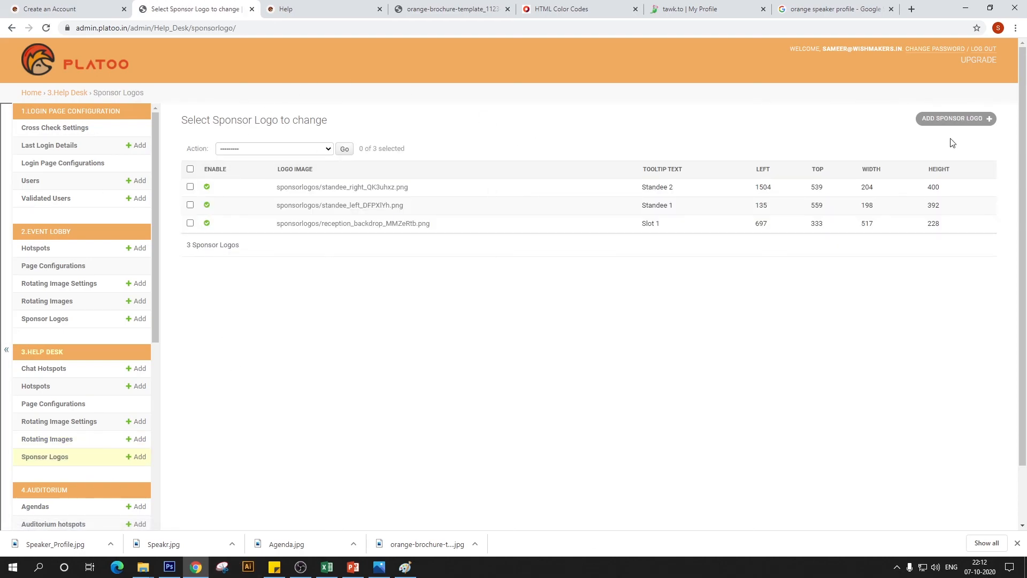
pyautogui.scroll(-4, 121, 409)
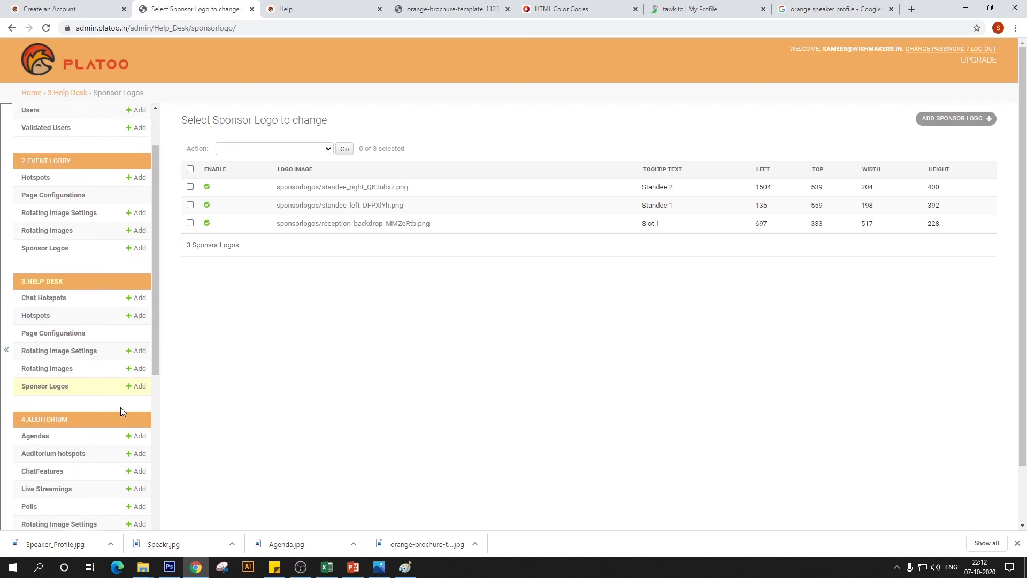